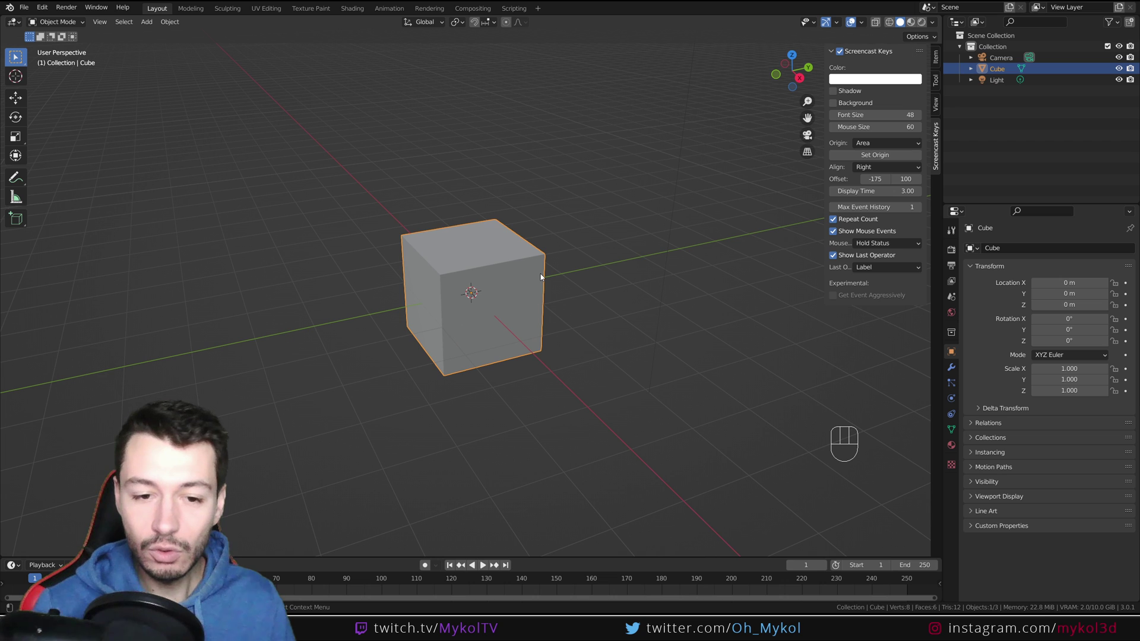
- Move the cube 7 m away from the origin in the negative X direction
middle_click_drag(540, 277, 574, 302)
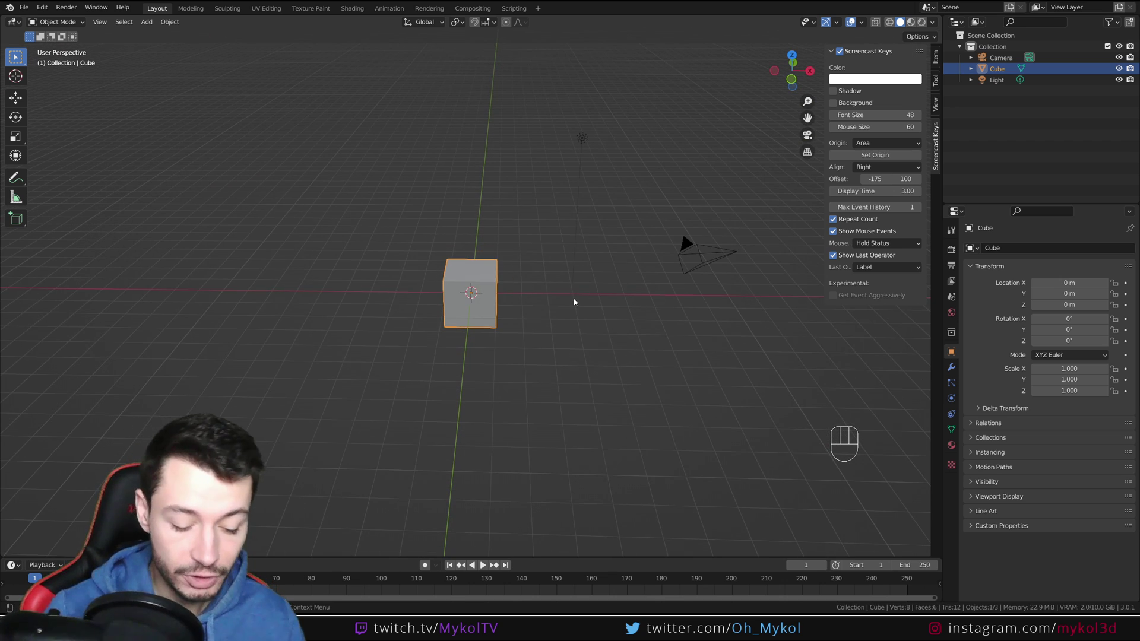
key("g")
left_click(465, 257)
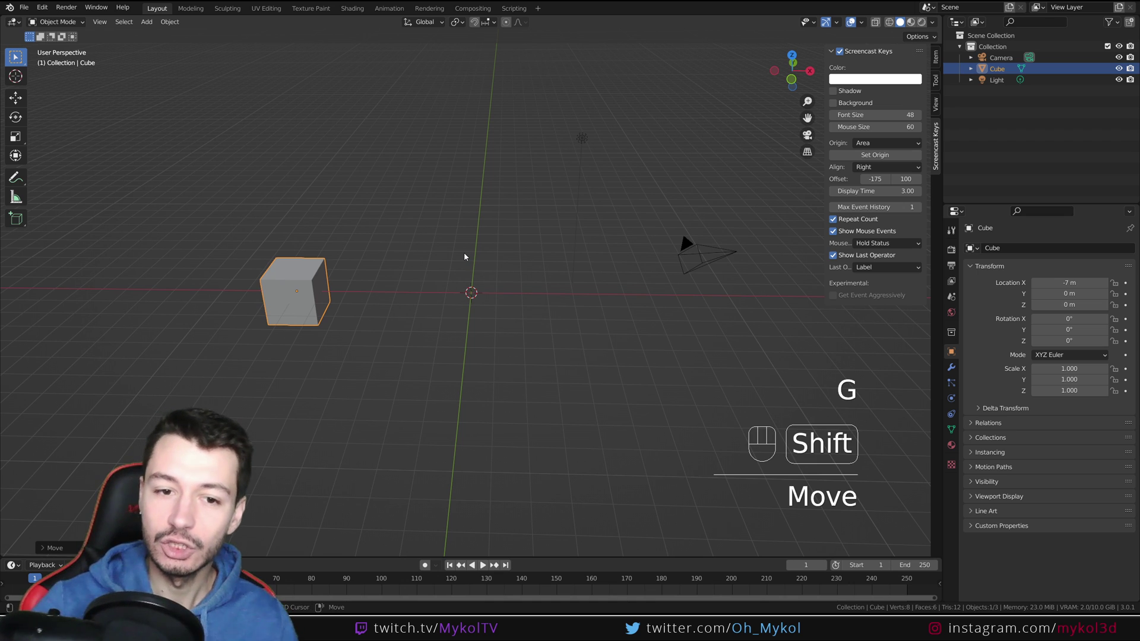
- Add a UV sphere at the world origin beside the cube
key("shift+a")
mouse_move(465, 254)
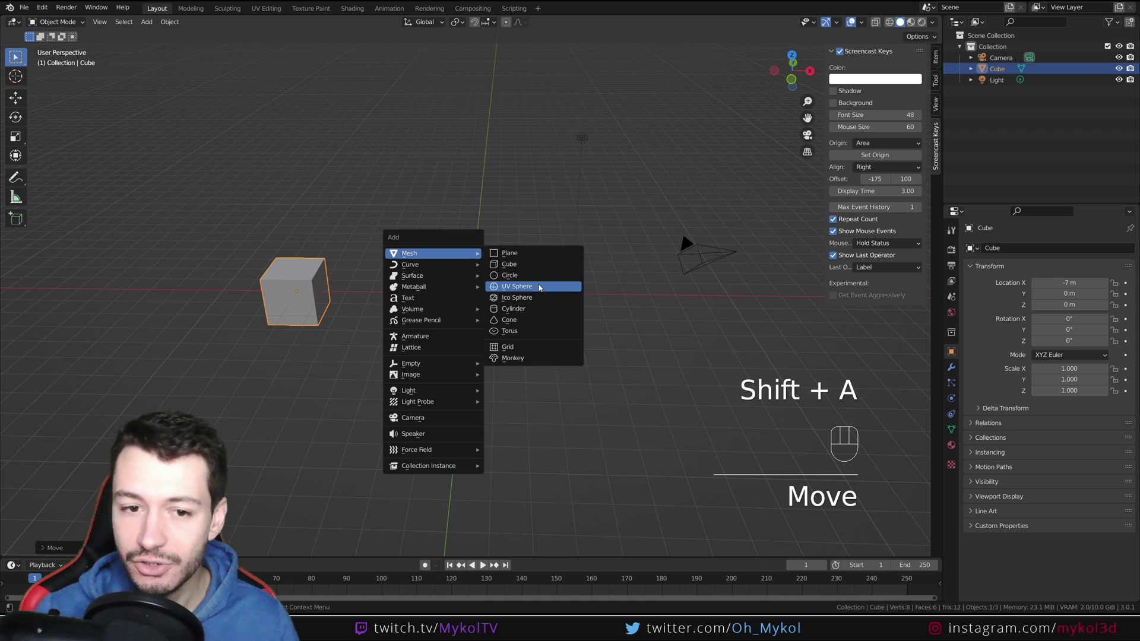
left_click(541, 287)
scroll(513, 394, "up", 2)
right_click(460, 273)
left_click(460, 273)
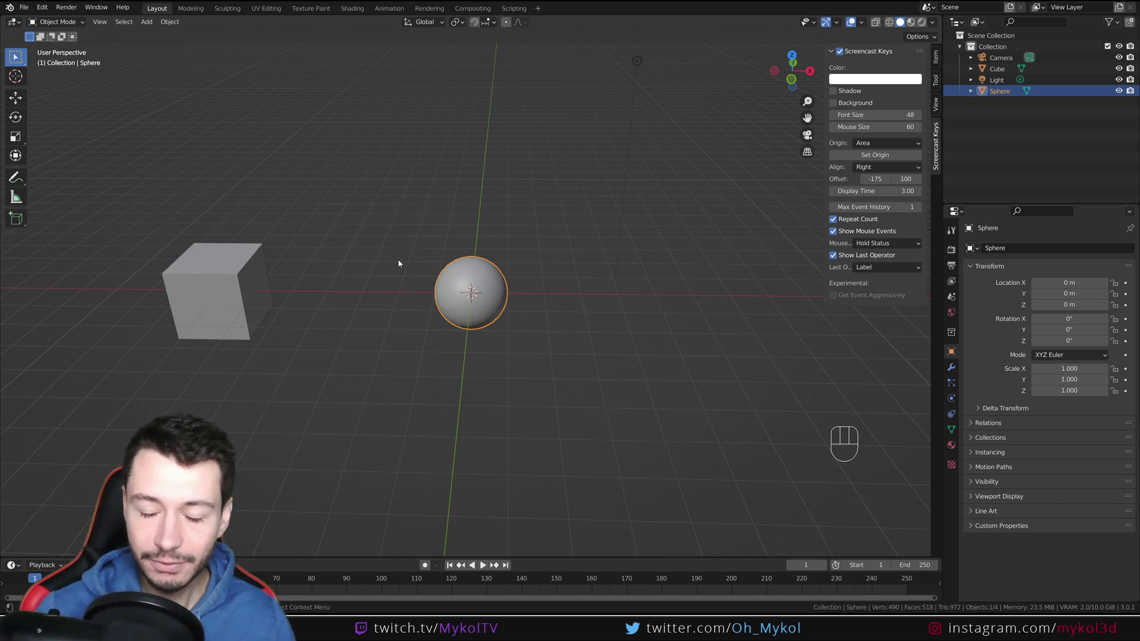
- Select the sphere and add the cube to the selection as the active object
left_click(478, 289)
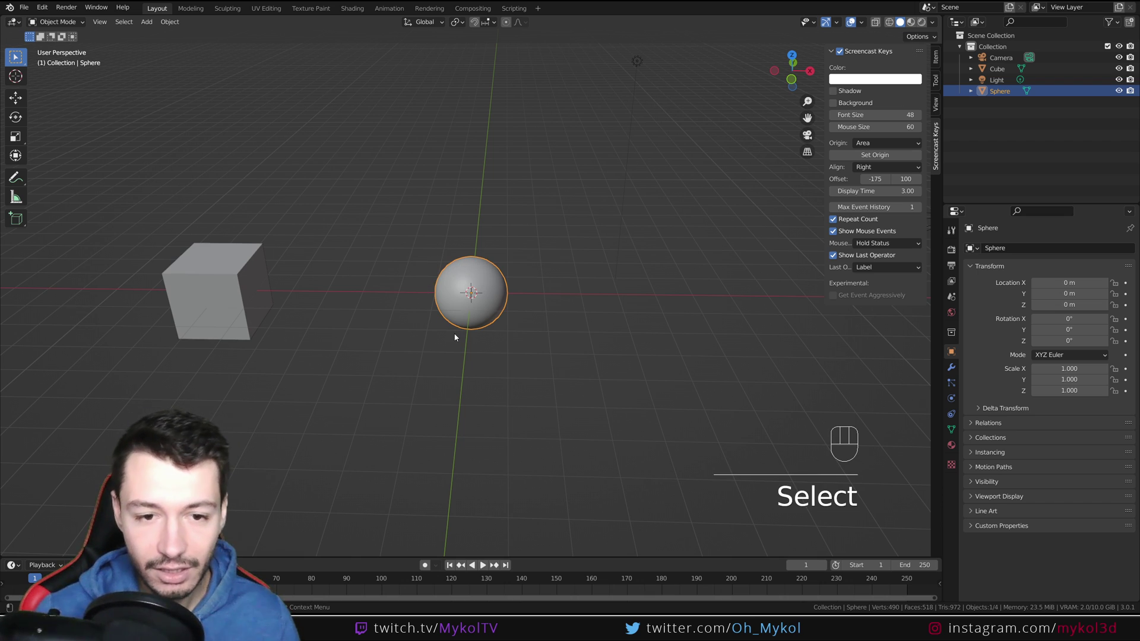
key("shift")
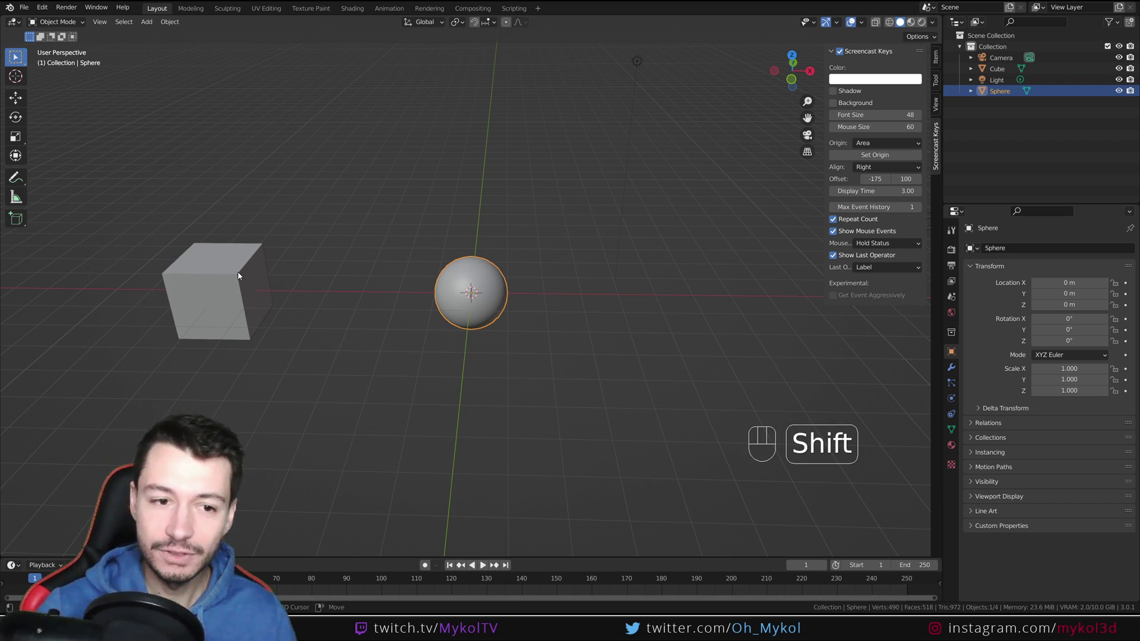
left_click(240, 275, "shift")
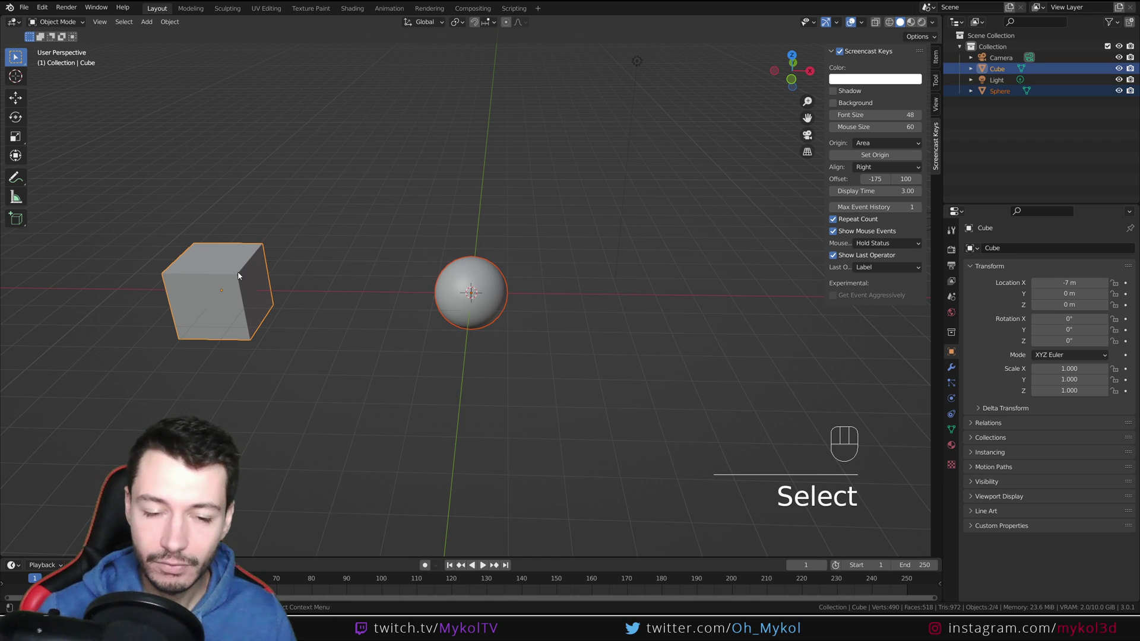
left_click(242, 238)
left_click(242, 265)
left_click(447, 272)
- Parent the cube to the sphere using the Object option, with the sphere as the active object
left_click(208, 262)
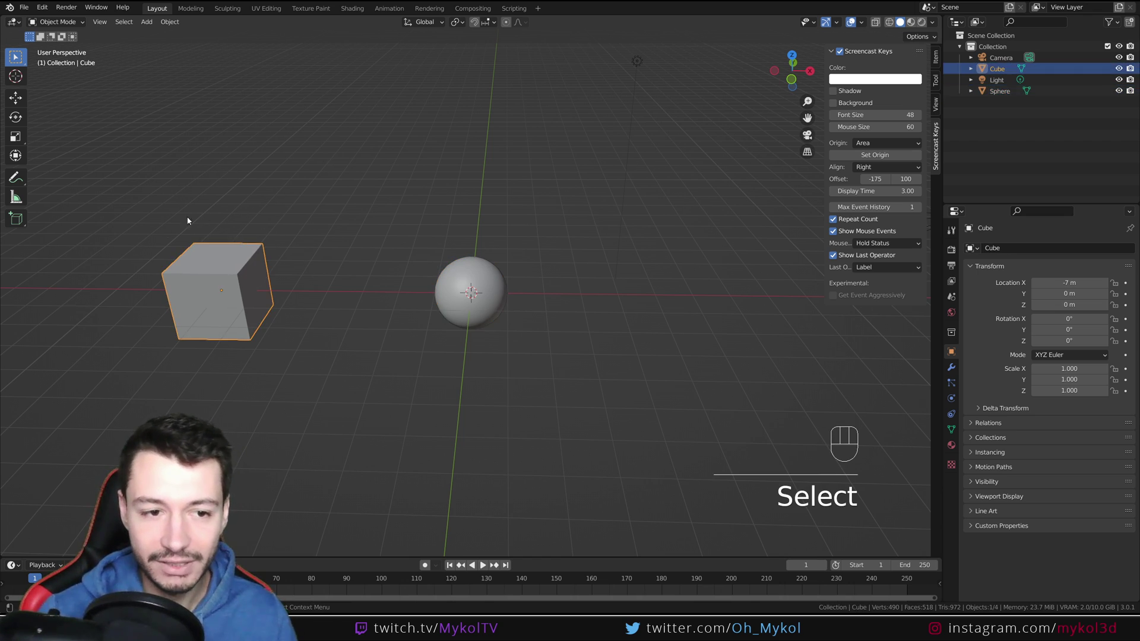
left_click(474, 266, "shift")
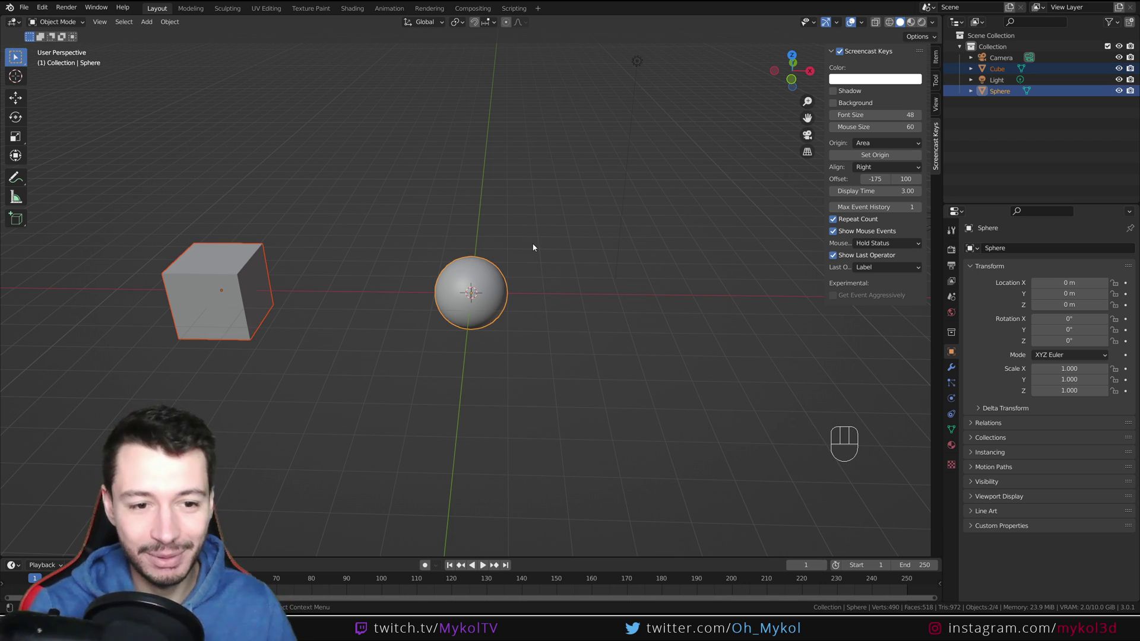
middle_click_drag(565, 242, 609, 225, "shift")
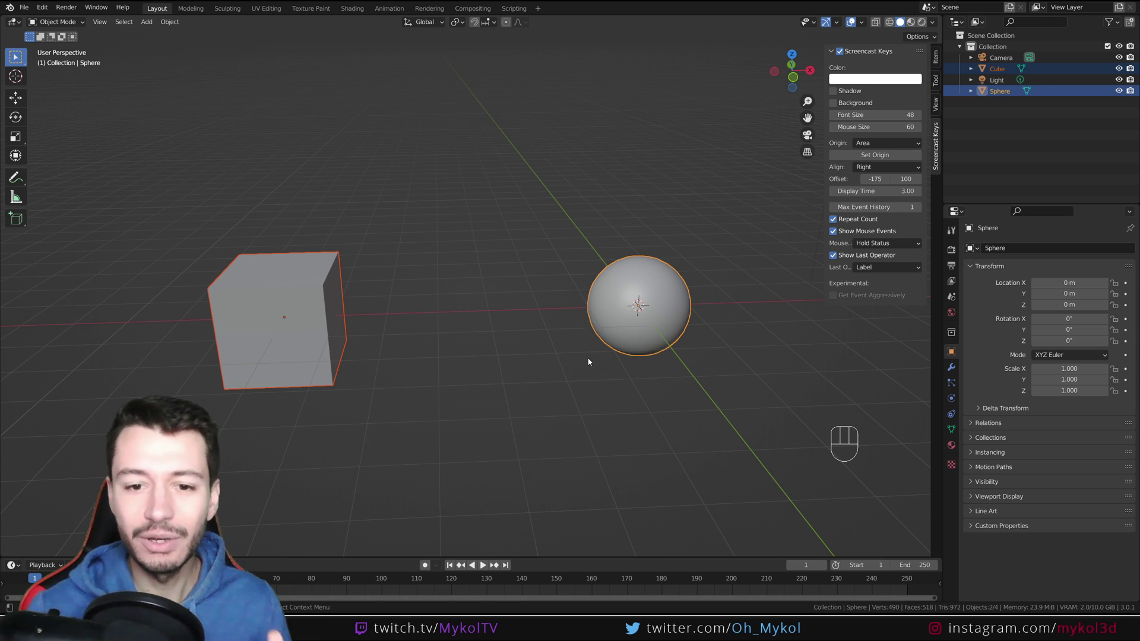
mouse_move(569, 358)
middle_mouse_down()
mouse_move(557, 349)
mouse_move(578, 355)
middle_mouse_up()
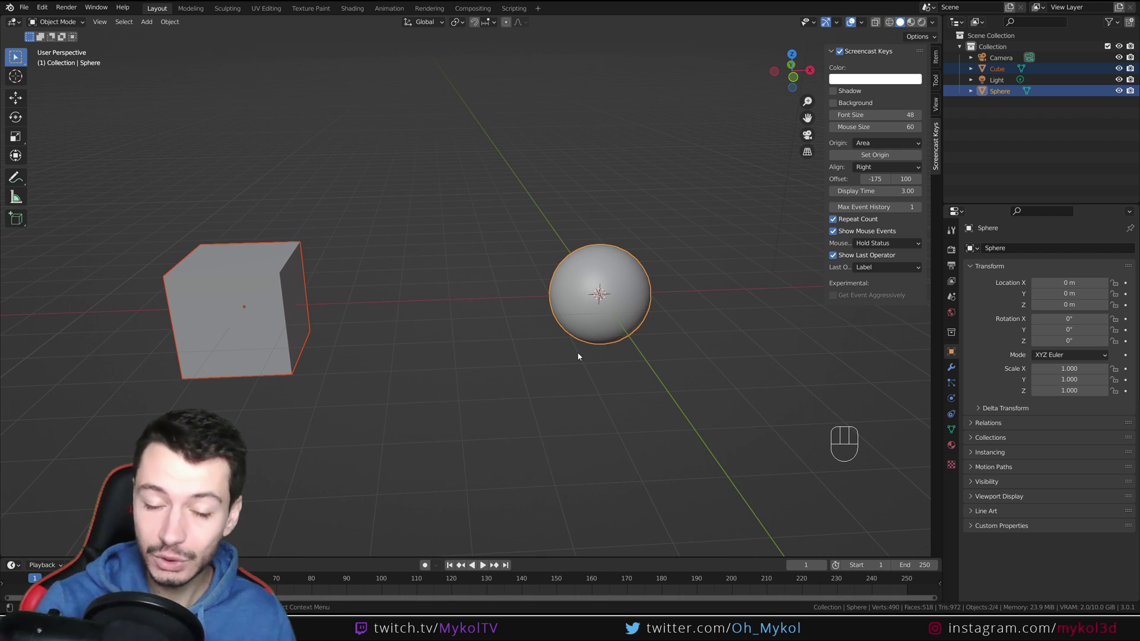
key("ctrl+p")
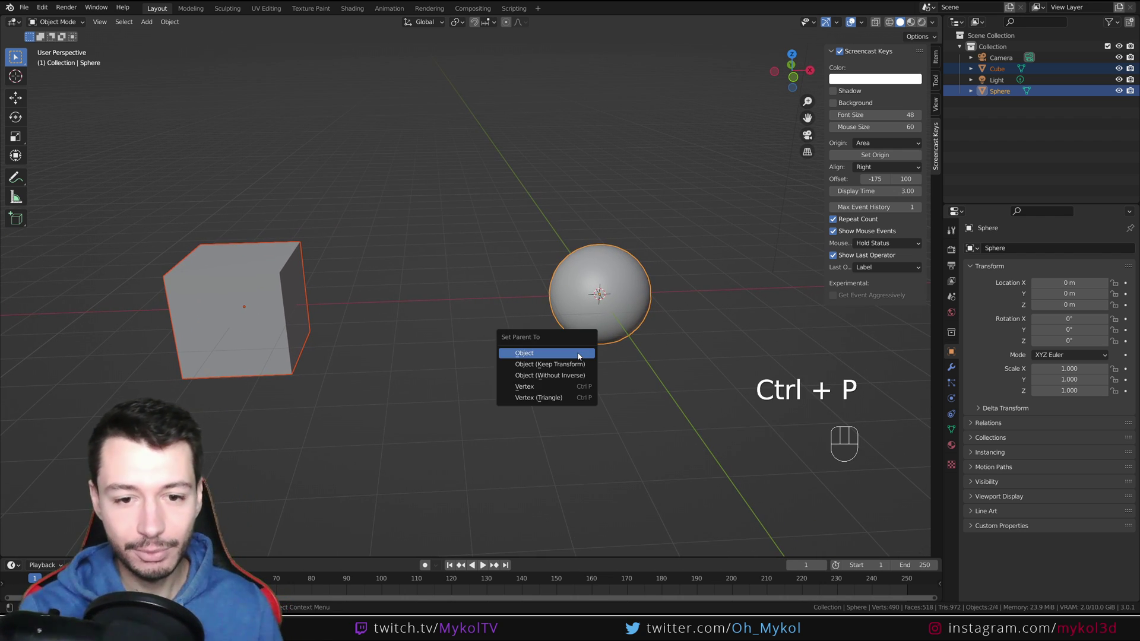
left_click(572, 354)
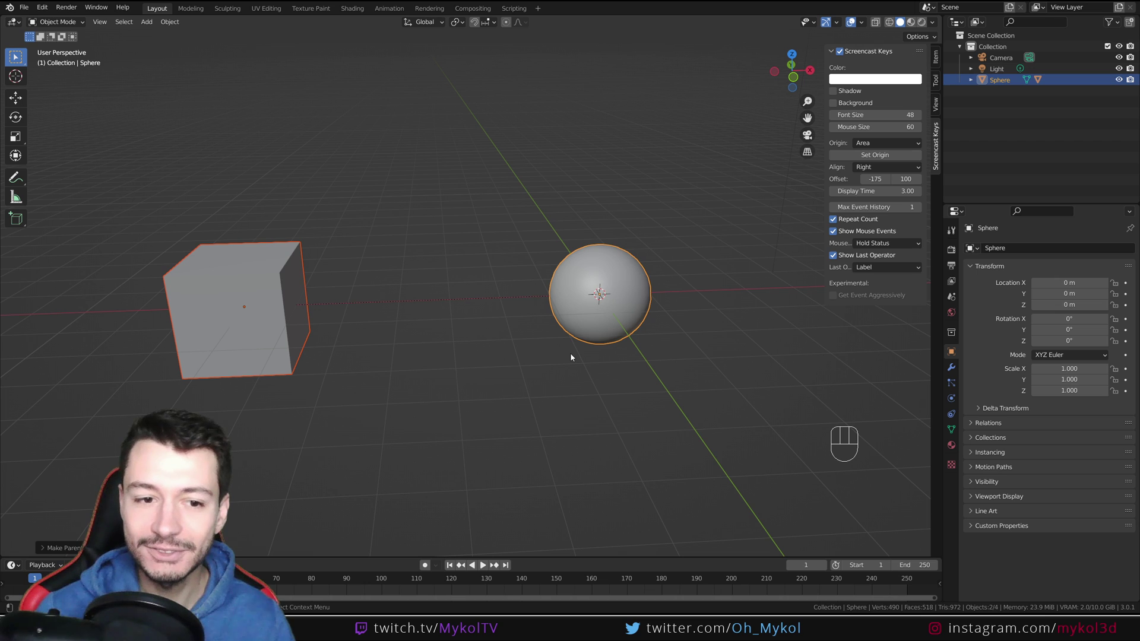
- Inspect the relationship between cube and sphere, expanding the sphere's hierarchy and selecting the parent and its child cube in turn
left_click(545, 375)
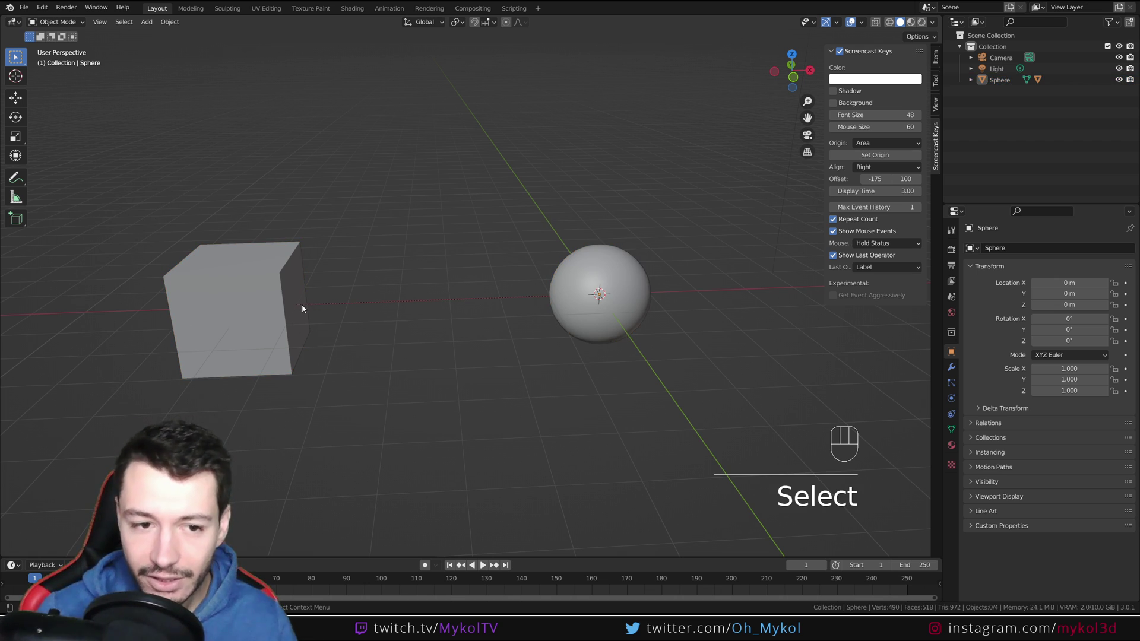
scroll(648, 301, "up", 3)
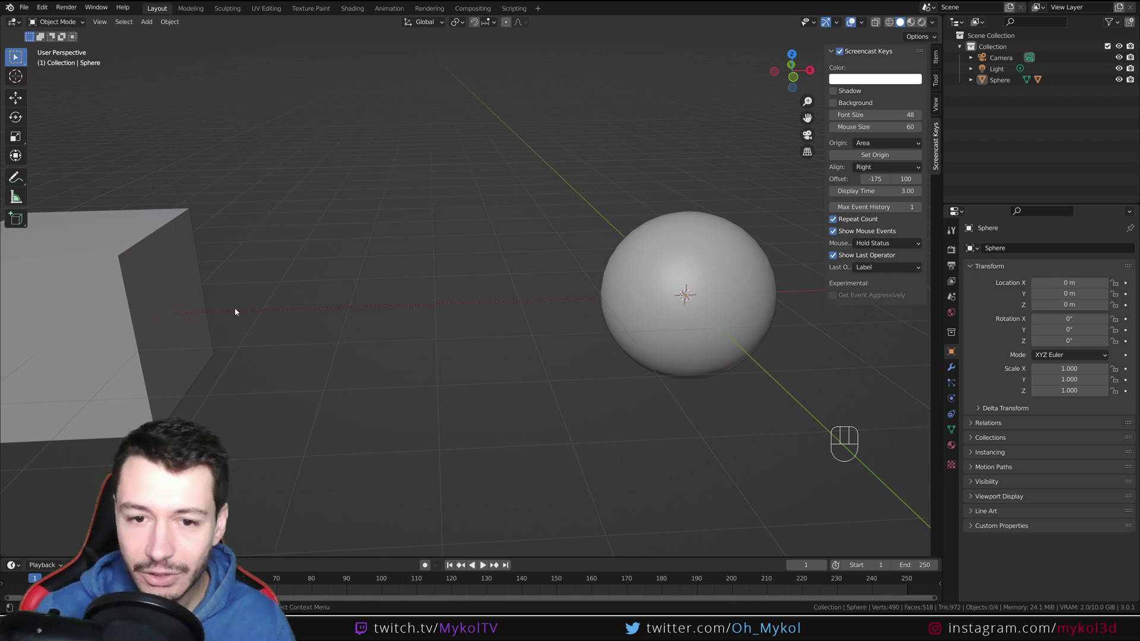
scroll(552, 326, "down", 3)
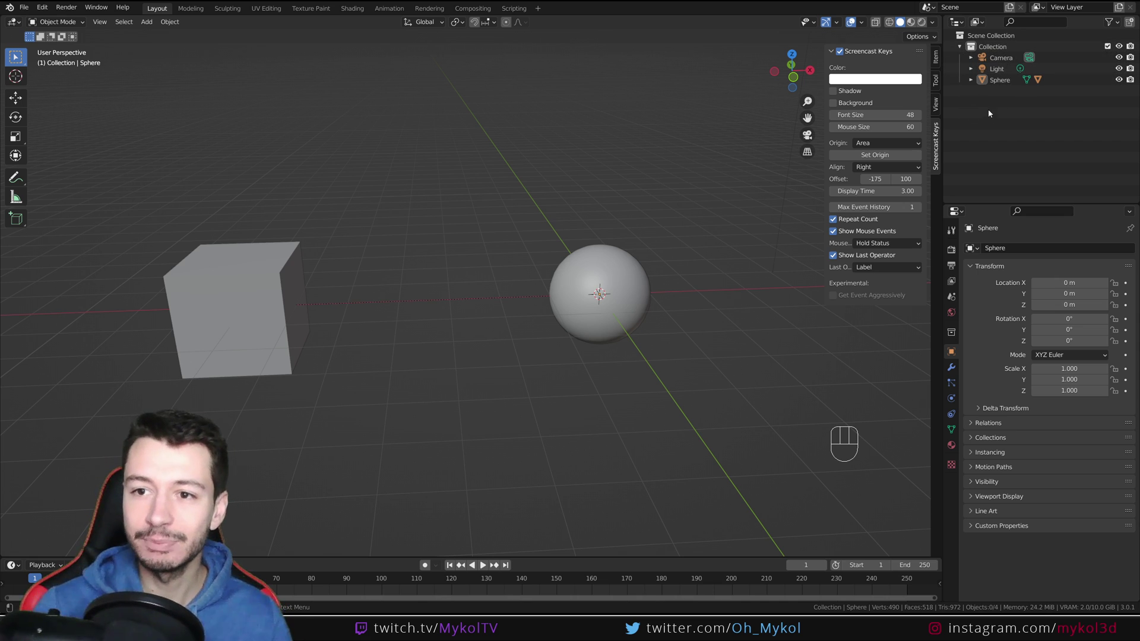
left_click(971, 80)
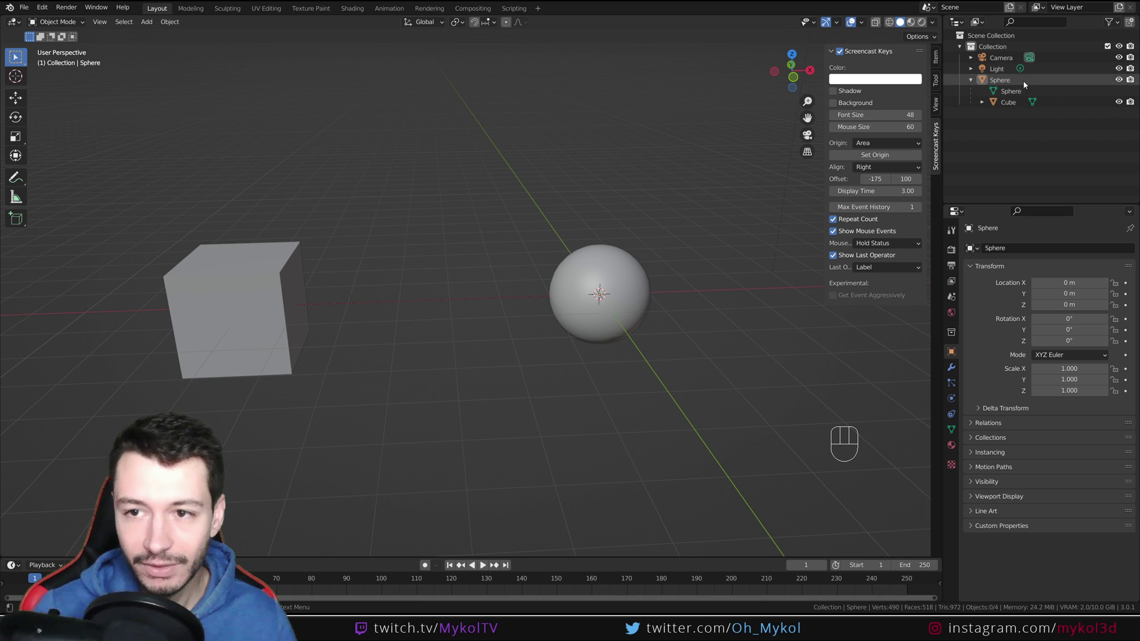
left_click(1005, 81)
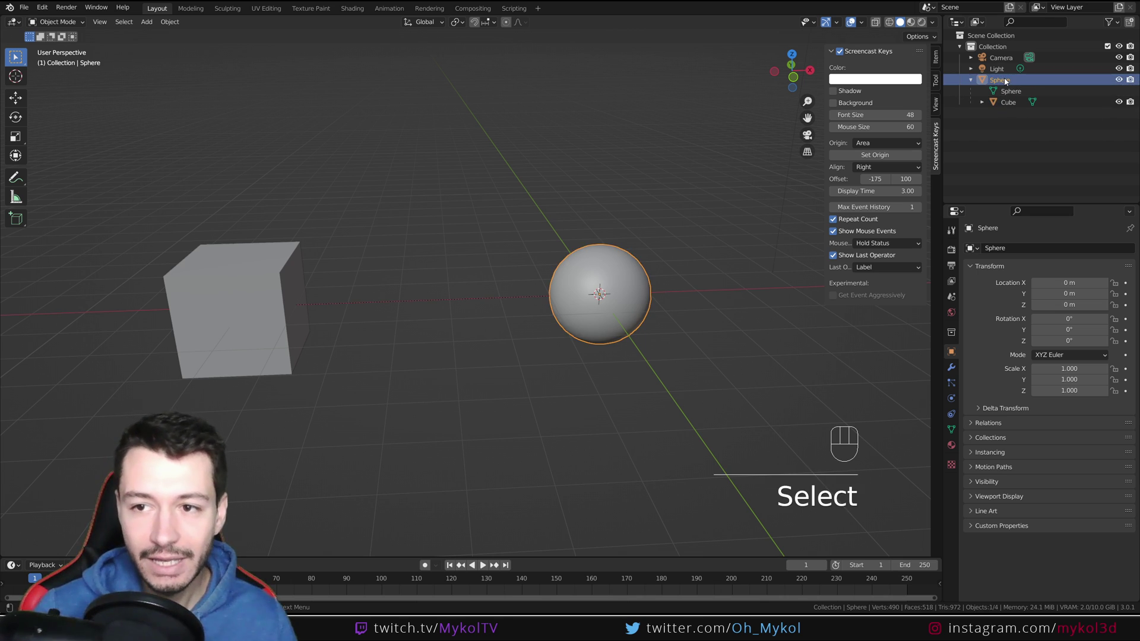
left_click(1008, 102)
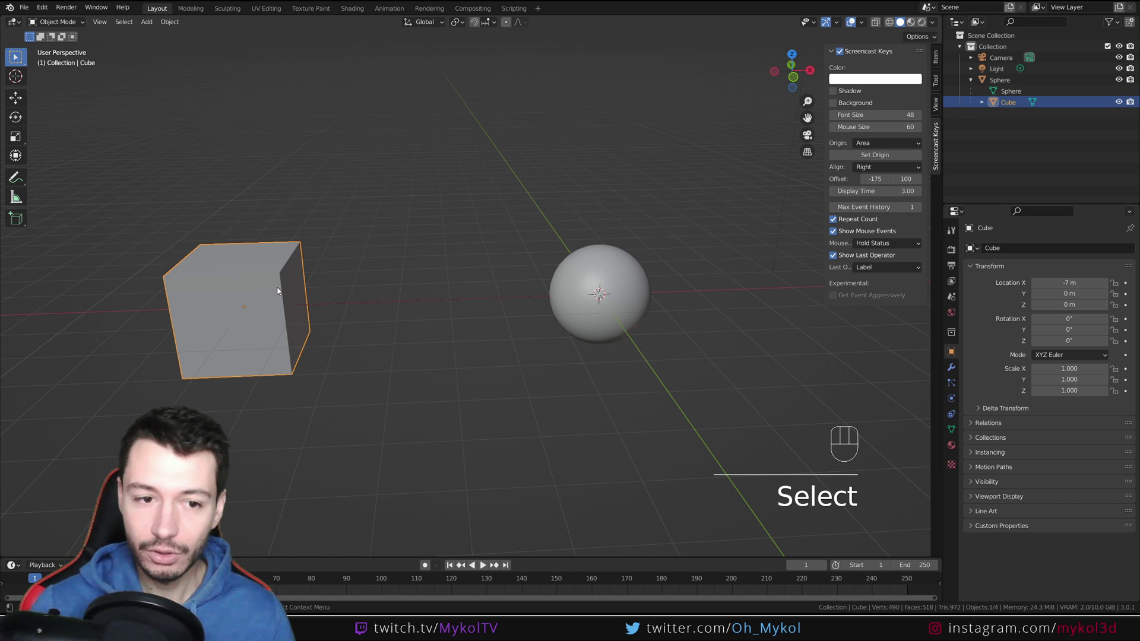
- Add a second cube and move it near the first one, to about X -6.4 m and Y -4.5 m
middle_click_drag(279, 289, 506, 339)
key("shift+a")
mouse_move(506, 346)
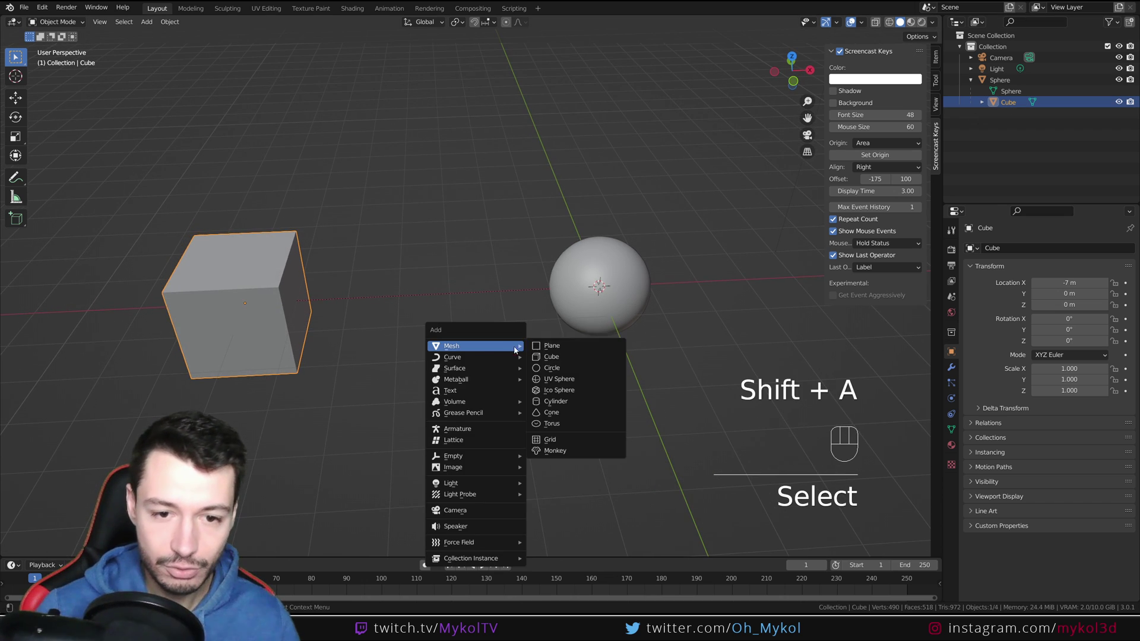
left_click(572, 358)
key("g")
key("g")
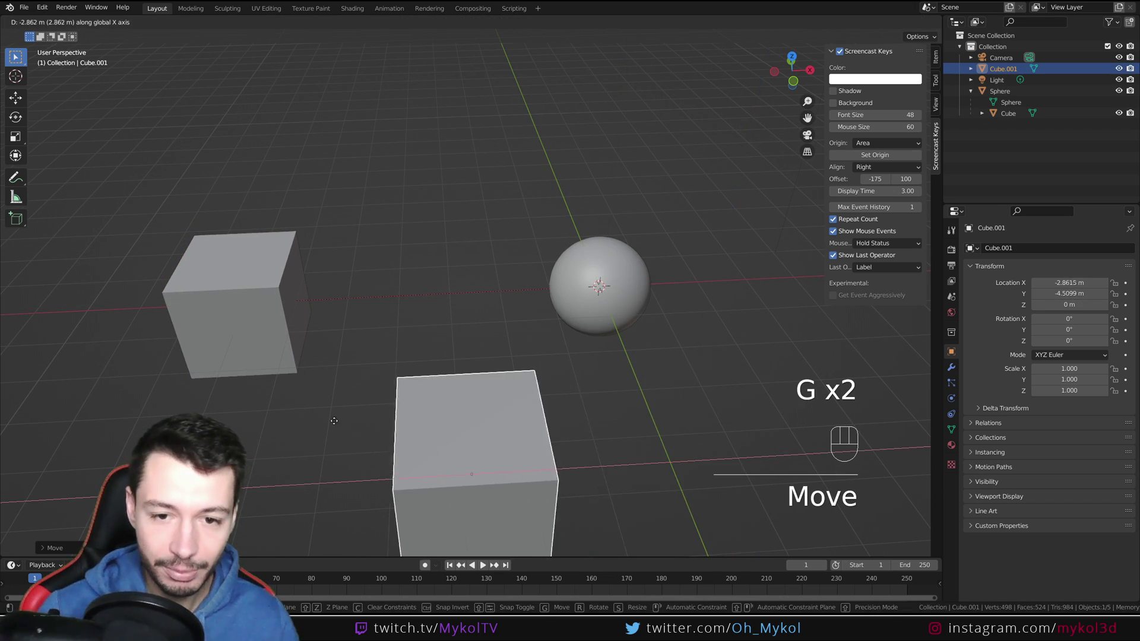
left_click(369, 382)
middle_click_drag(368, 382, 309, 384)
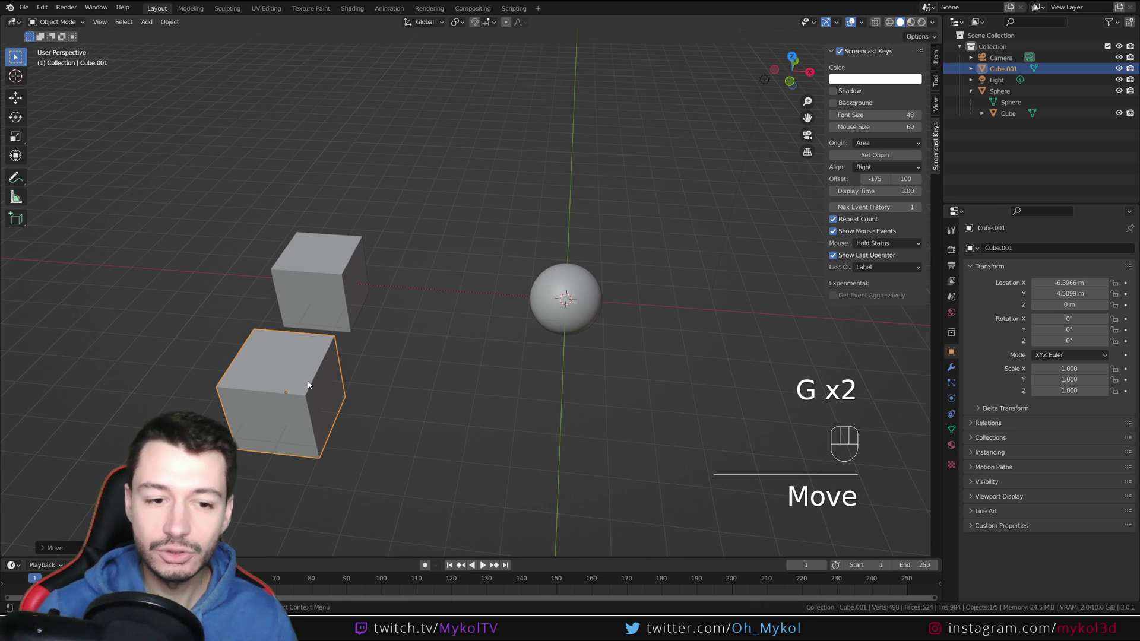
- Parent the second cube to the sphere using the Object option and clear the selection
left_click(571, 301, "shift")
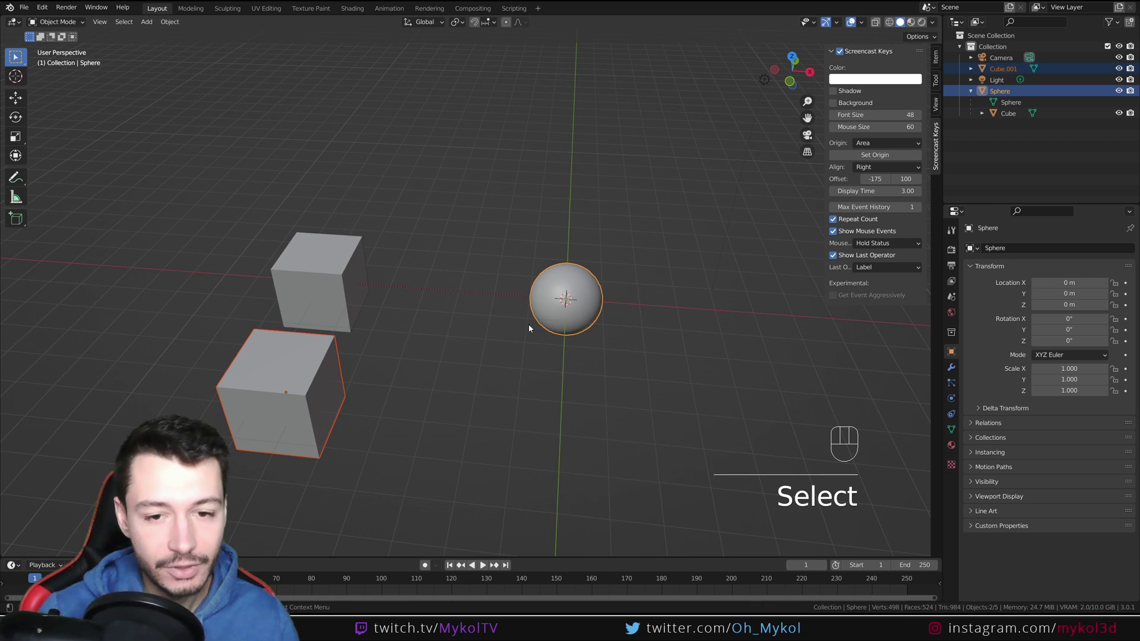
left_click(547, 321, "shift")
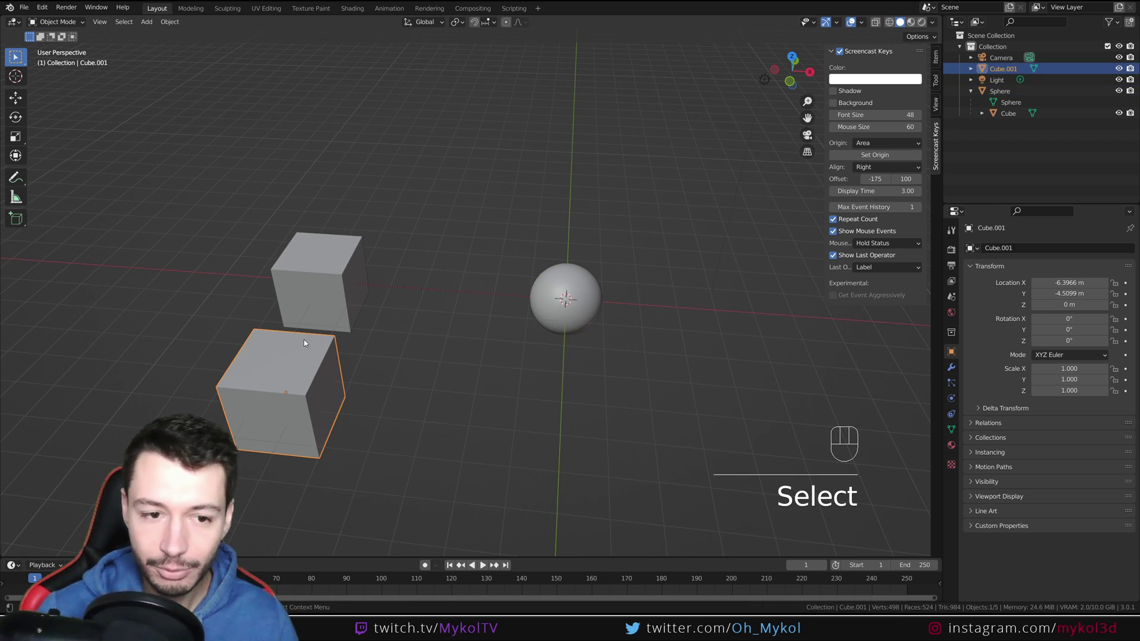
left_click(584, 287, "shift")
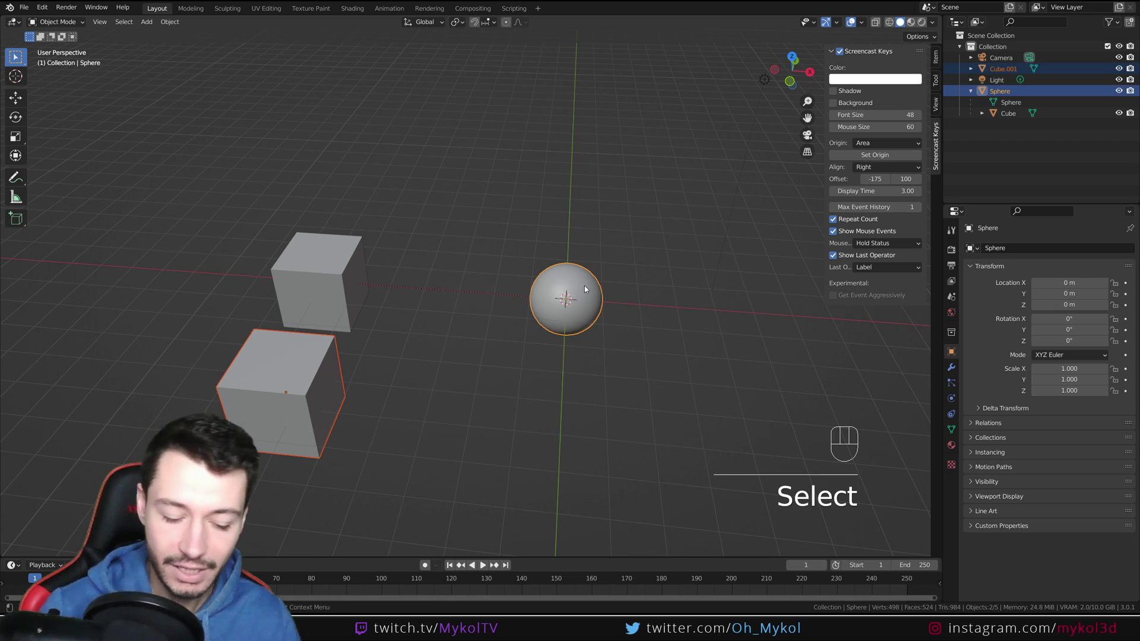
key("ctrl+p")
left_click(584, 286)
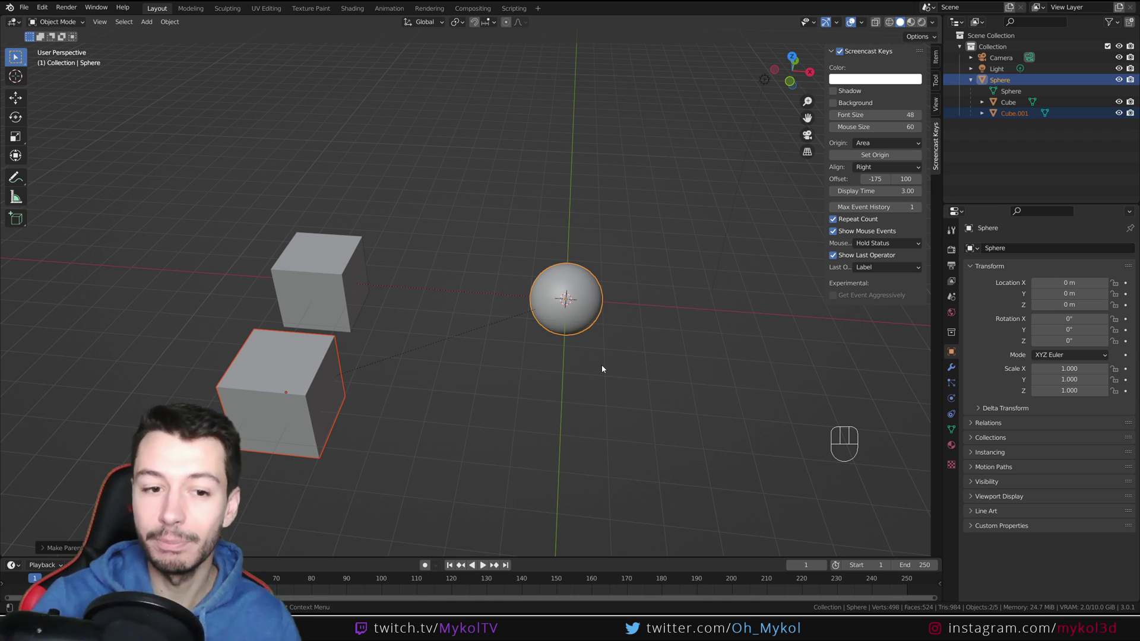
left_click(622, 356)
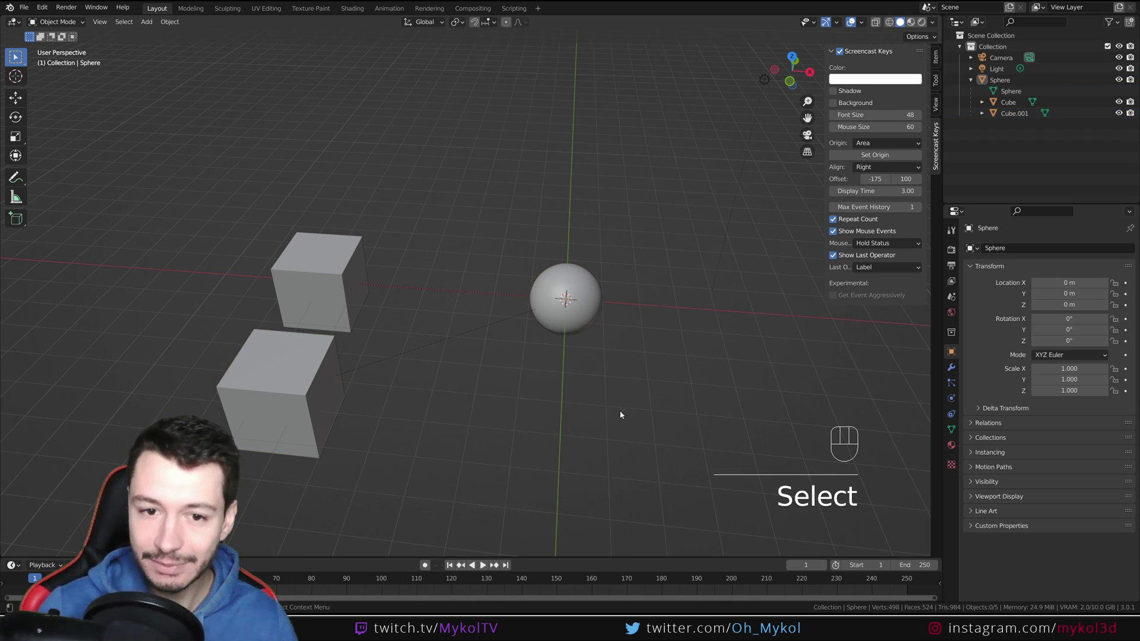
- Examine the sphere's hierarchy by selecting the sphere and Cube.001, expanding and collapsing the contents of Cube.001
left_click(576, 290)
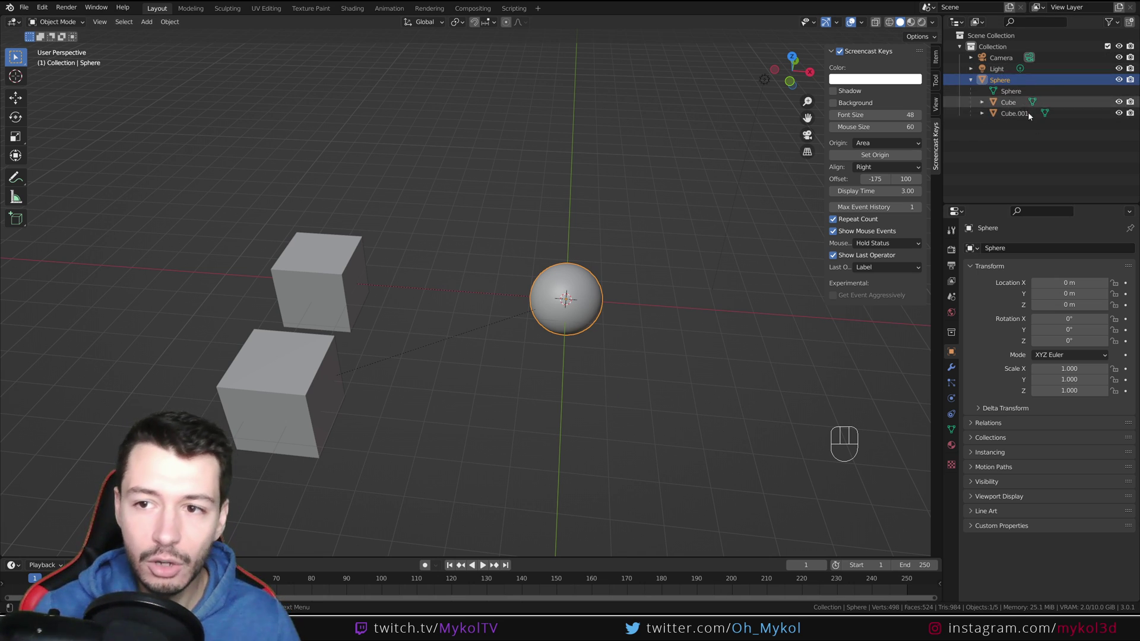
left_click(1006, 81)
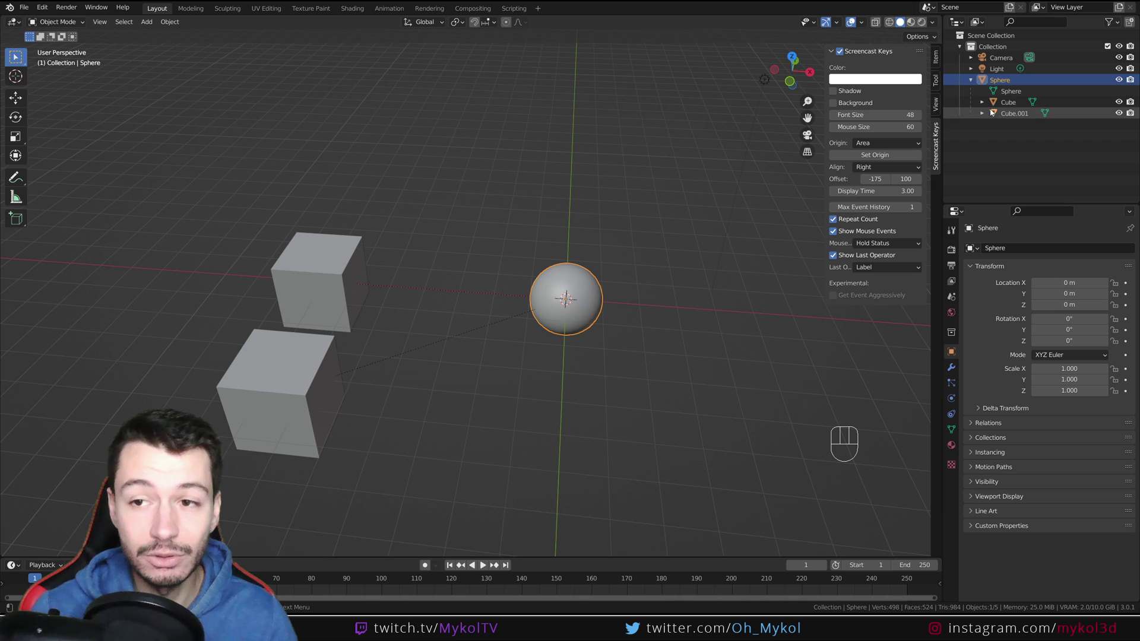
left_click(1014, 114)
left_click(981, 113)
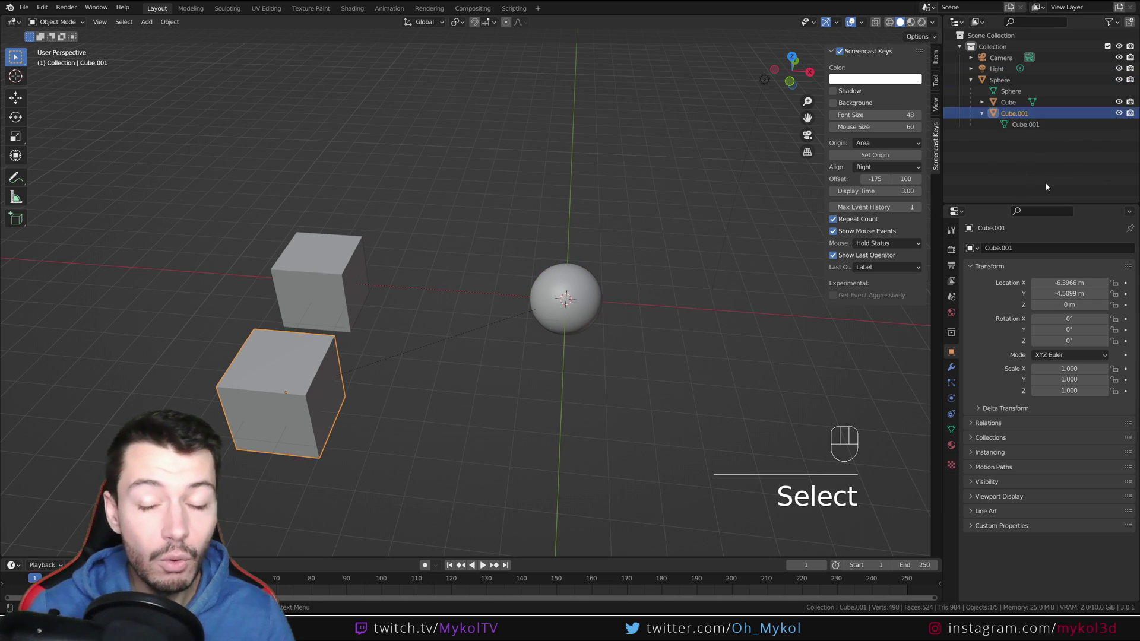
left_click(982, 112)
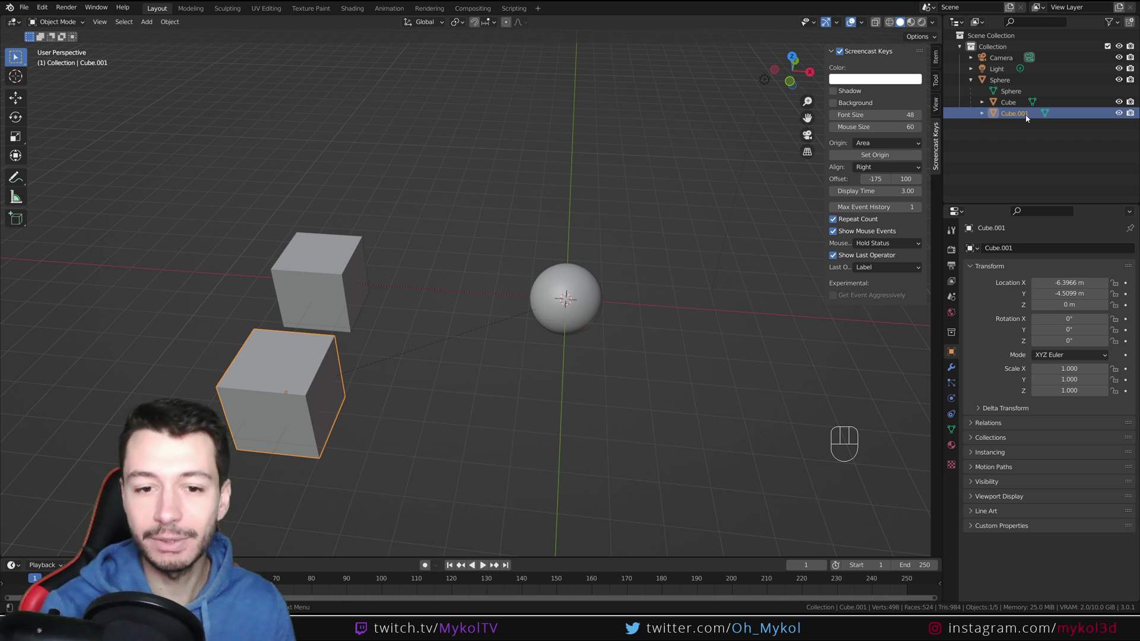
- Try moving the child Cube.001 independently of its parent sphere and cancel the move
scroll(486, 323, "down", 2)
middle_click_drag(486, 324, 480, 352)
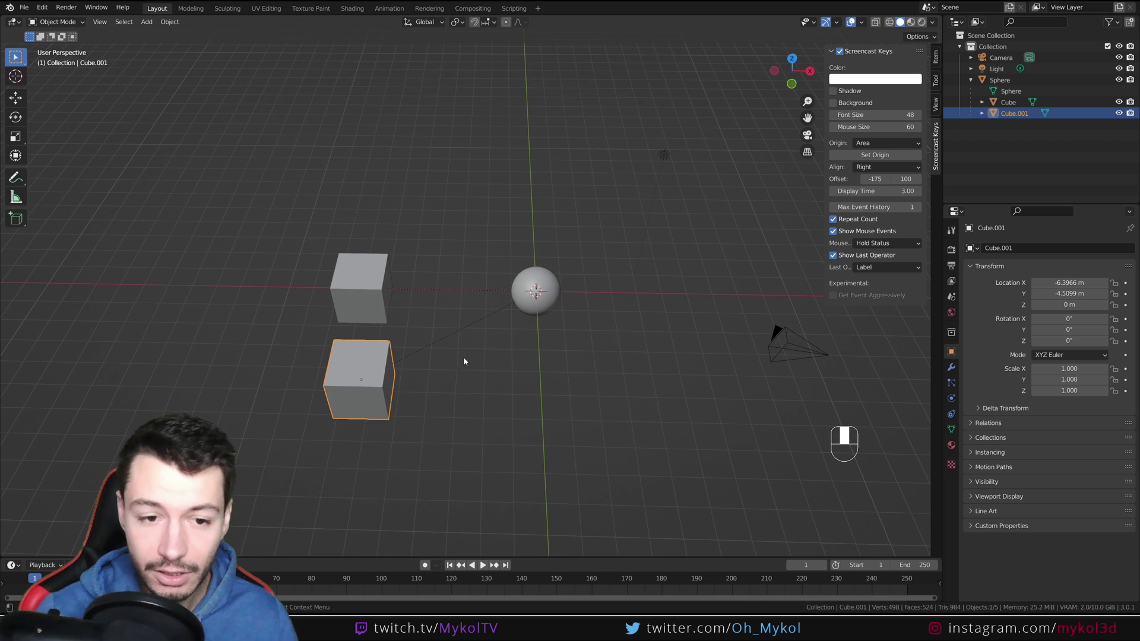
left_click(388, 382)
middle_click_drag(495, 406, 495, 421)
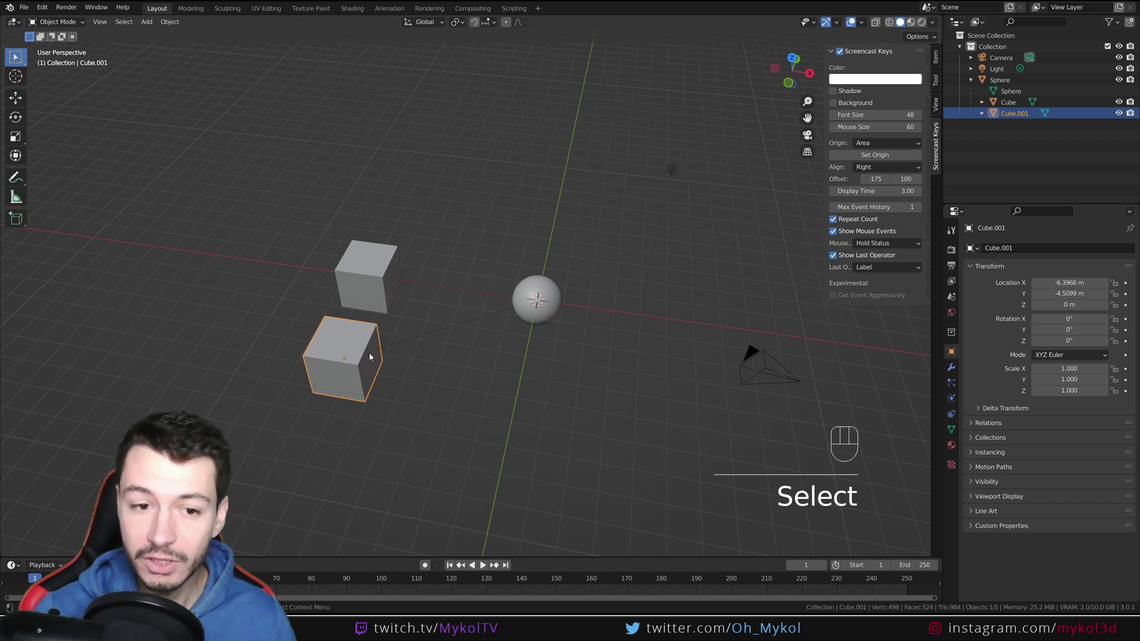
key("g")
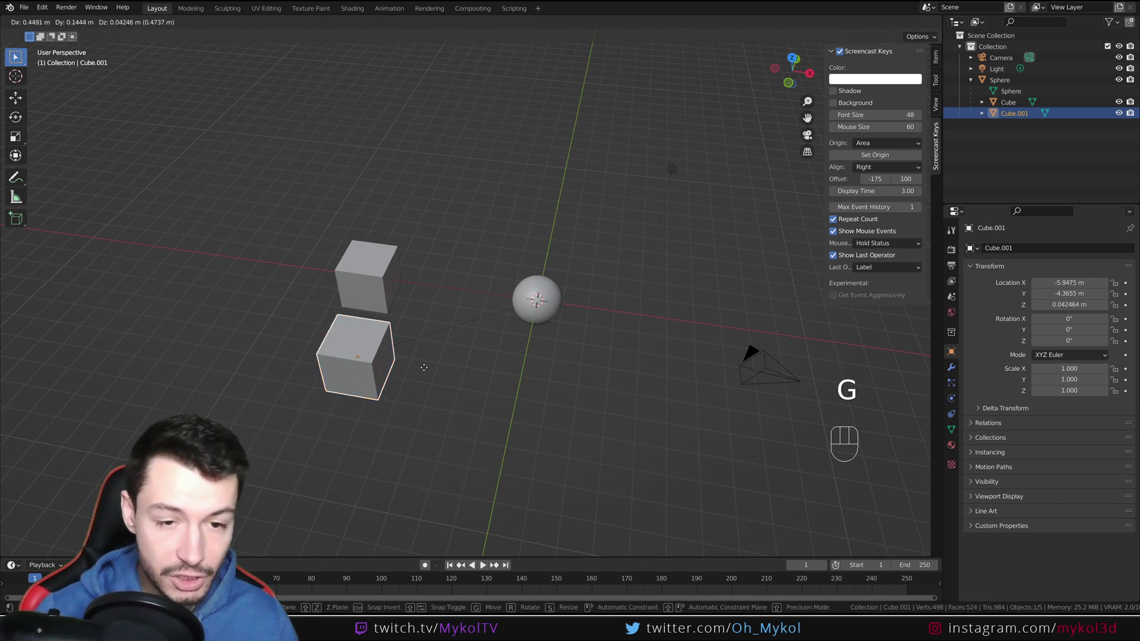
right_click(415, 420)
- Try rotating and scaling the child Cube.001, try moving the other child Cube, and cancel each transform
key("r")
right_click(452, 387)
key("s")
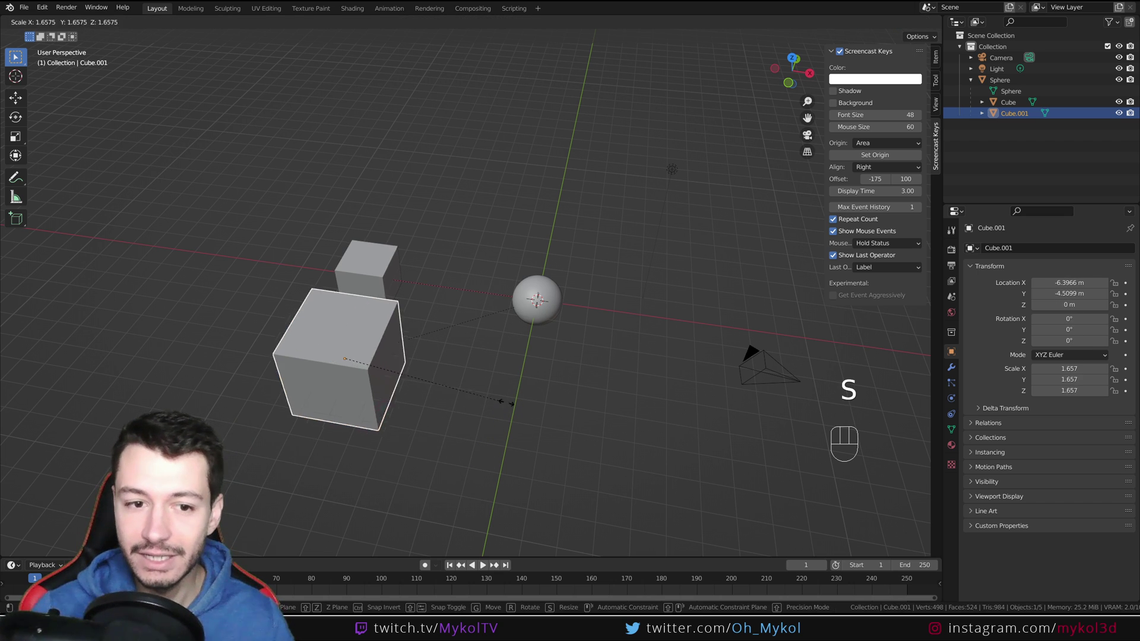
right_click(392, 358)
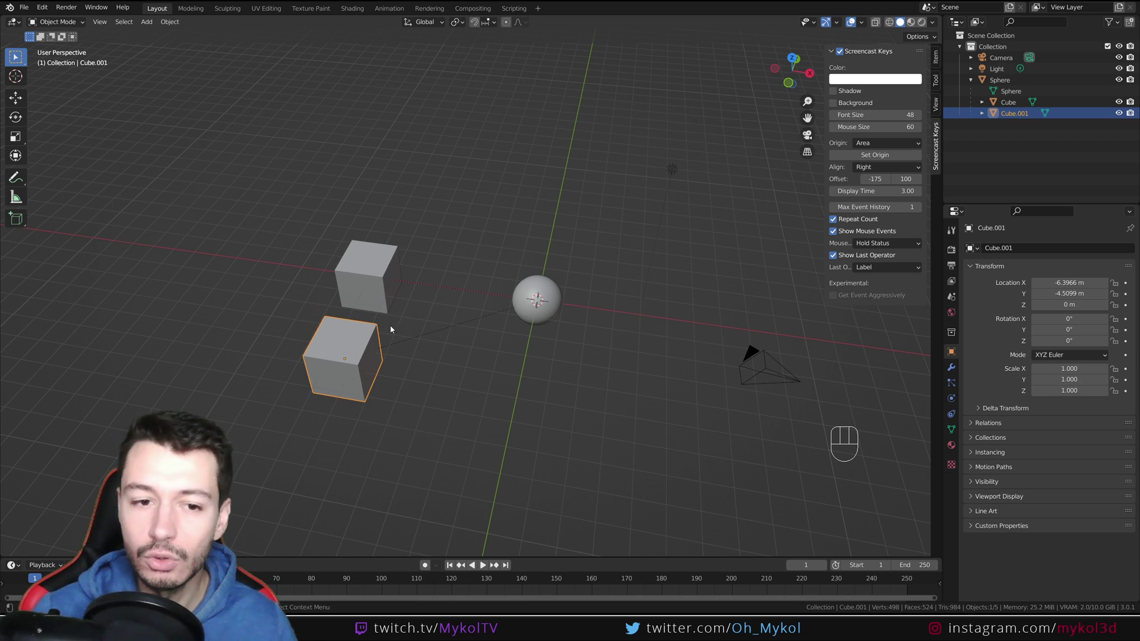
left_click(367, 278)
key("g")
right_click(549, 309)
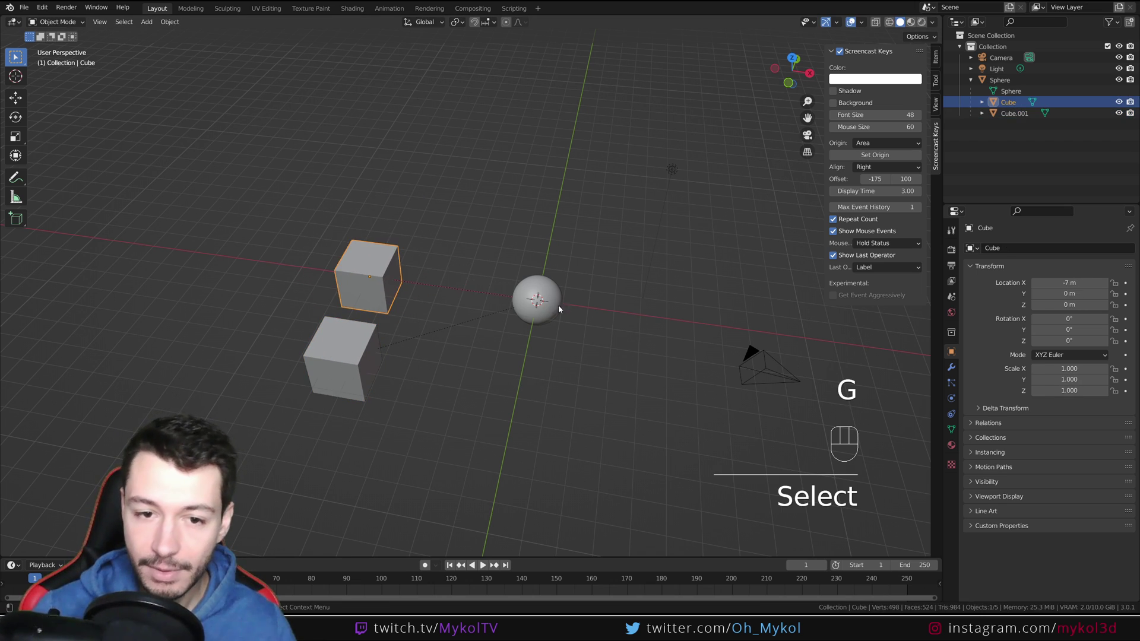
- Try scaling, rotating and moving the parent sphere together with its children, cancelling each transform
left_click(558, 296)
mouse_move(592, 369)
middle_mouse_down()
mouse_move(601, 382)
mouse_move(585, 353)
mouse_move(596, 353)
middle_mouse_up()
key("s")
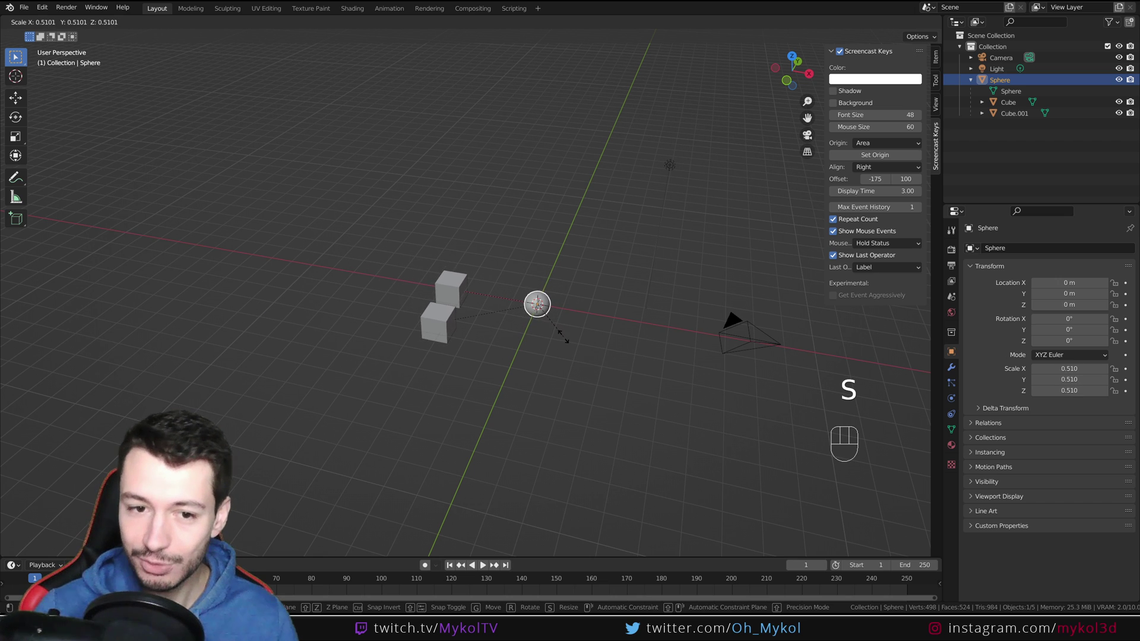
right_click(622, 383)
key("r")
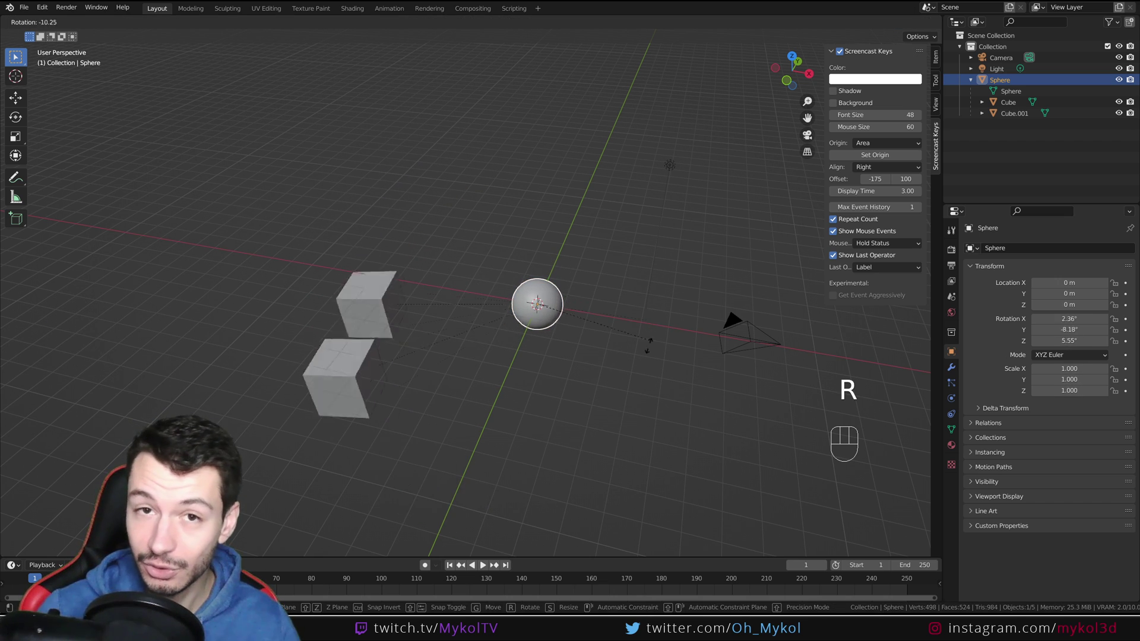
right_click(599, 337)
key("g")
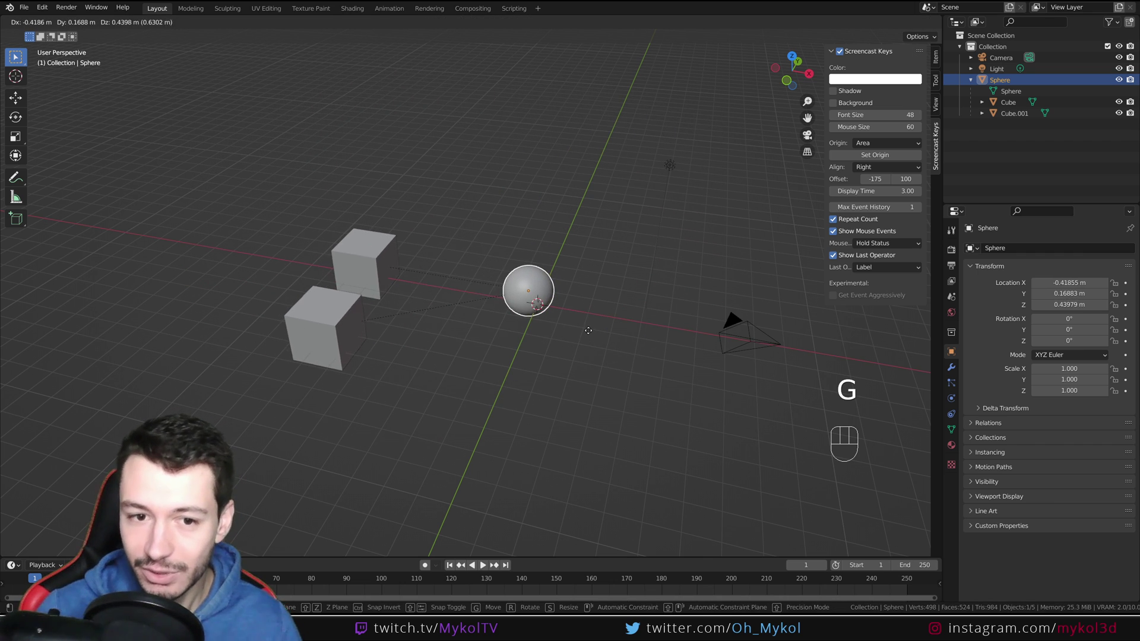
right_click(590, 363)
- Try rotating the parent sphere about the global Z axis and cancel the rotation
middle_click_drag(531, 386, 556, 382)
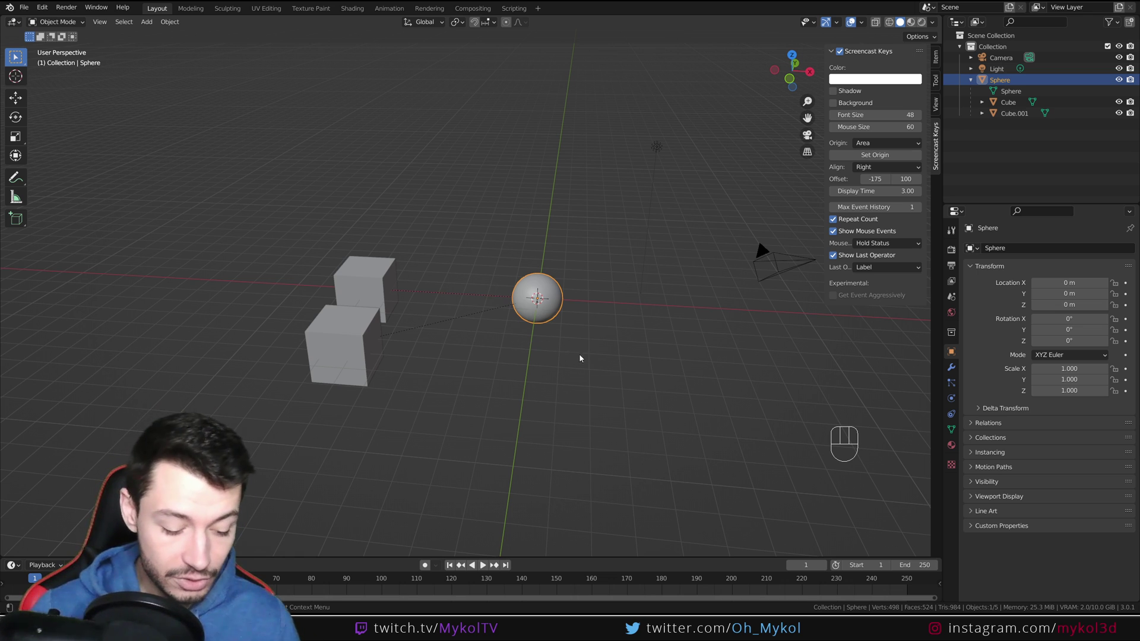
key("r")
key("z")
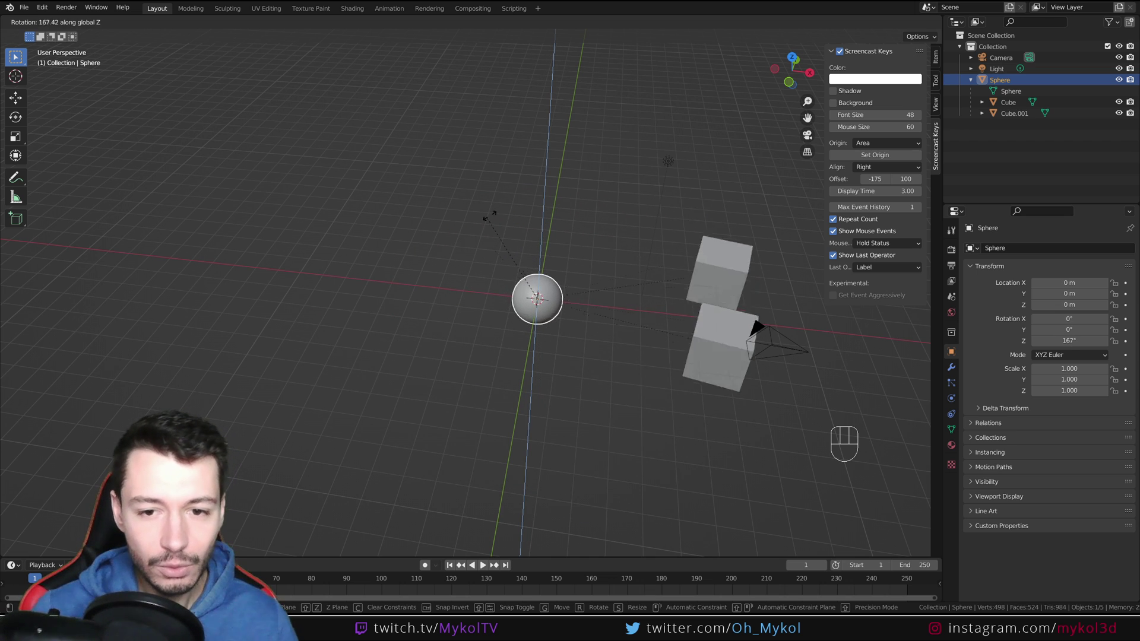
right_click(667, 375)
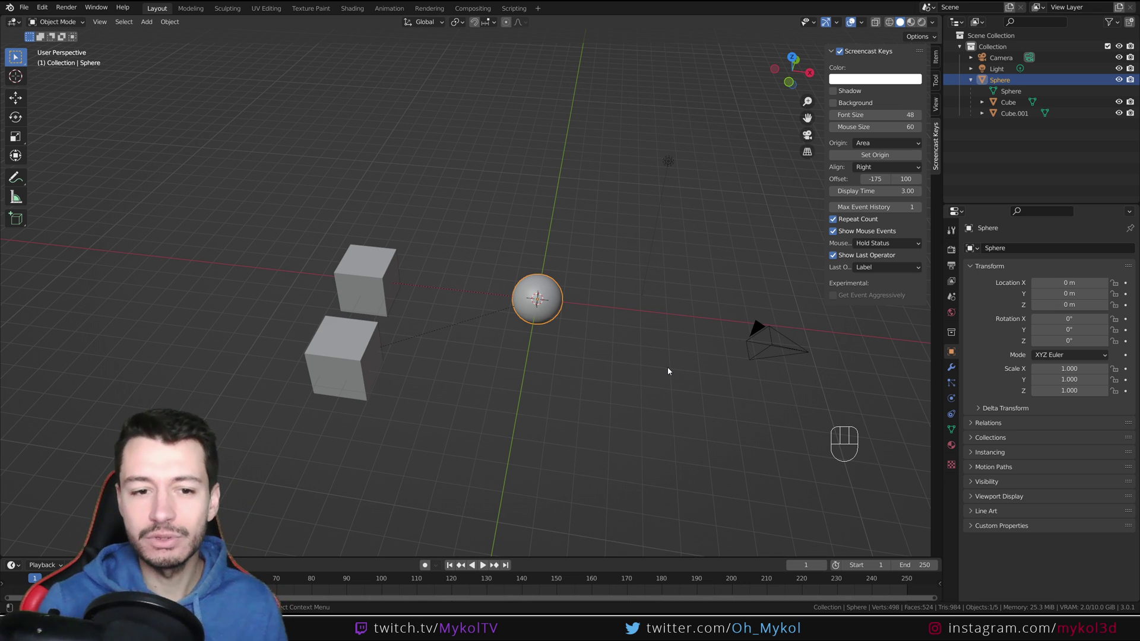
- Compare rotating the child Cube with rotating its parent sphere about the Z axis, cancelling every rotation
left_click(397, 261)
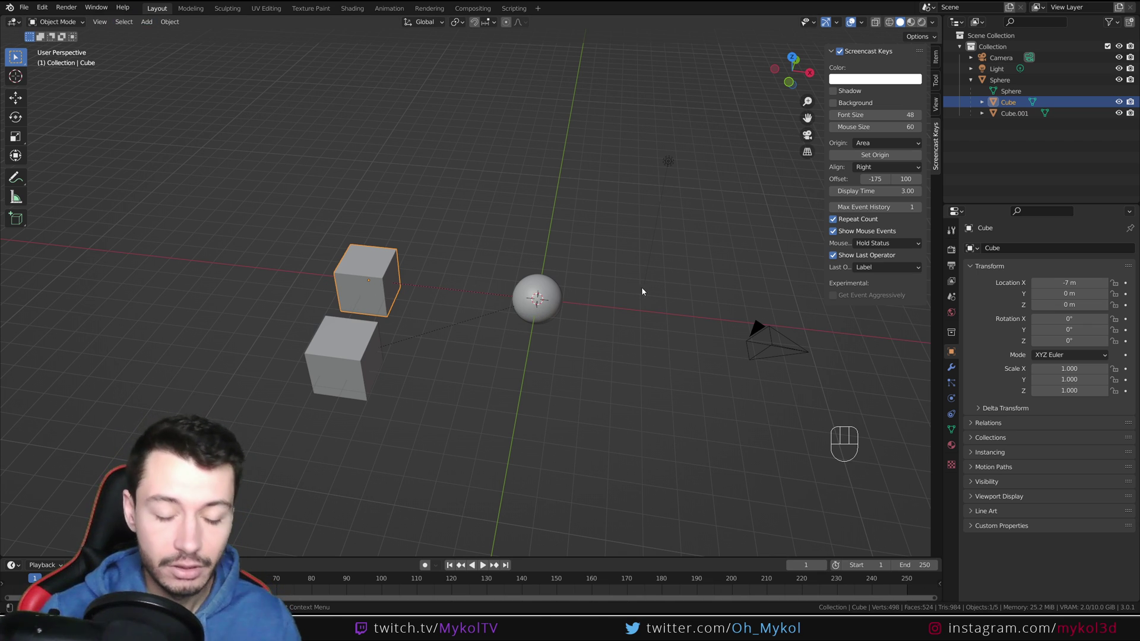
key("r")
right_click(629, 249)
left_click(556, 299)
key("r")
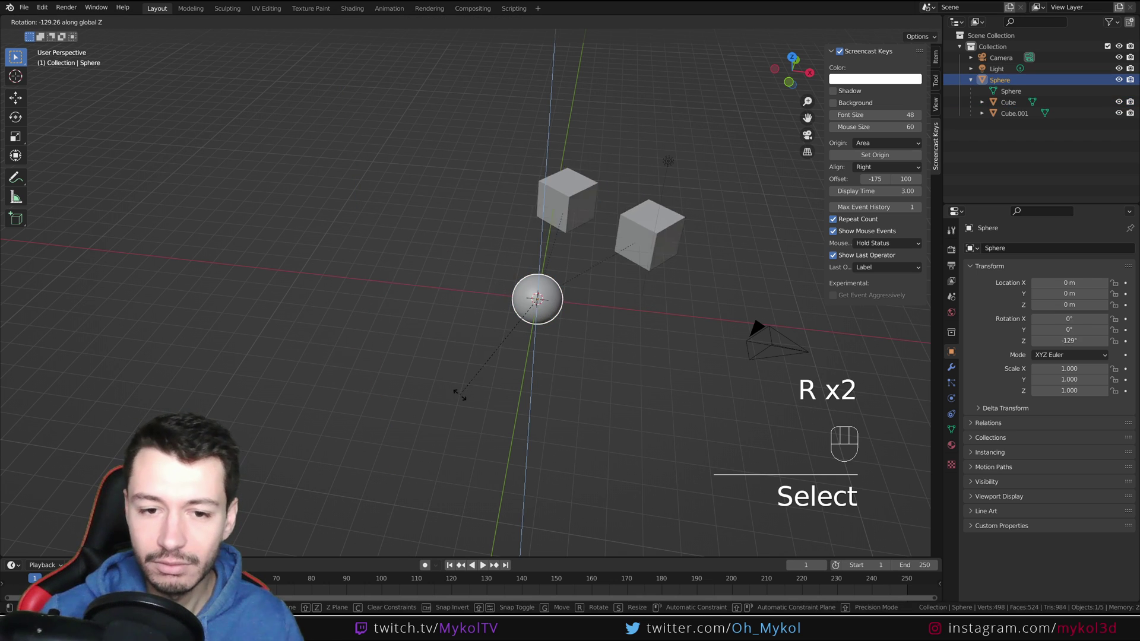
right_click(575, 332)
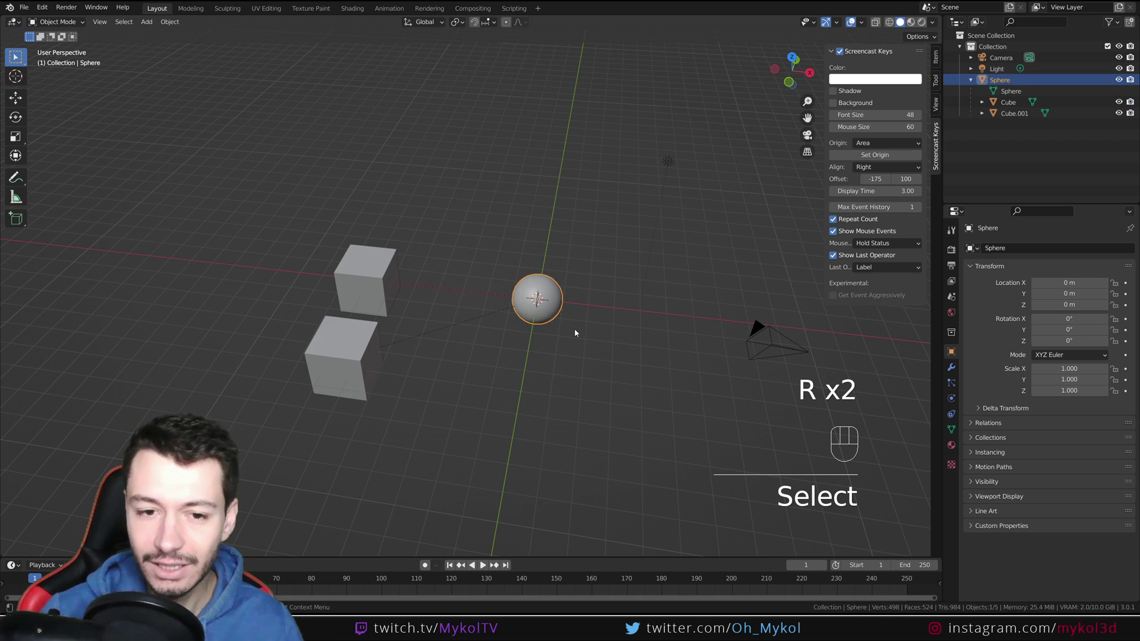
left_click(389, 279)
key("r")
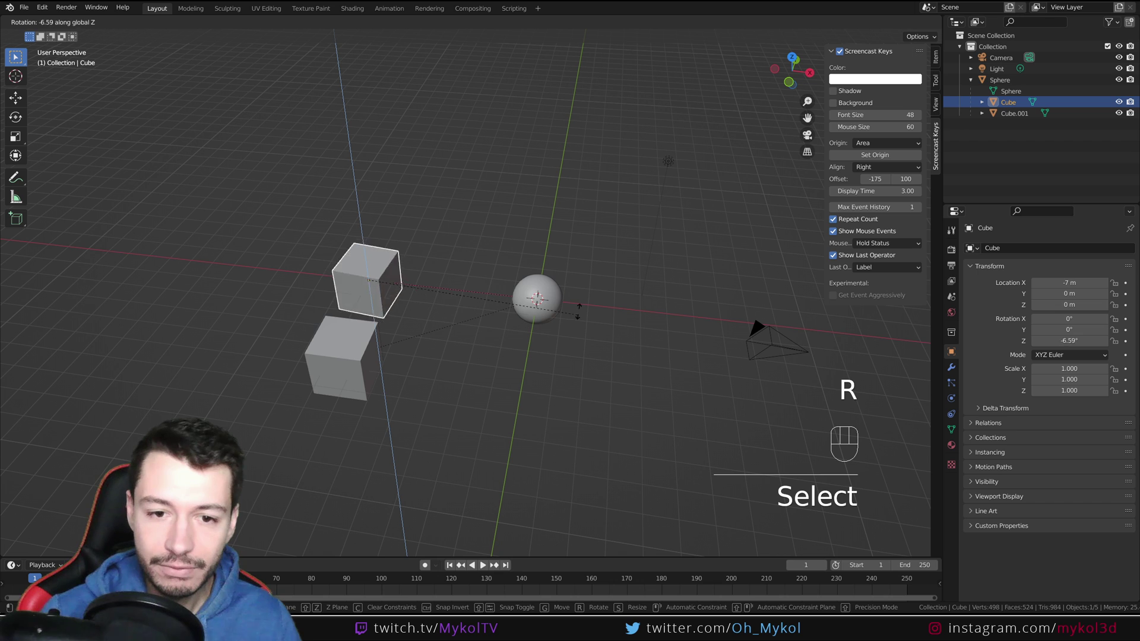
right_click(575, 321)
- Select the sphere and enlarge the timeline area below the viewport
left_click(538, 299)
left_click_drag(542, 559, 540, 449)
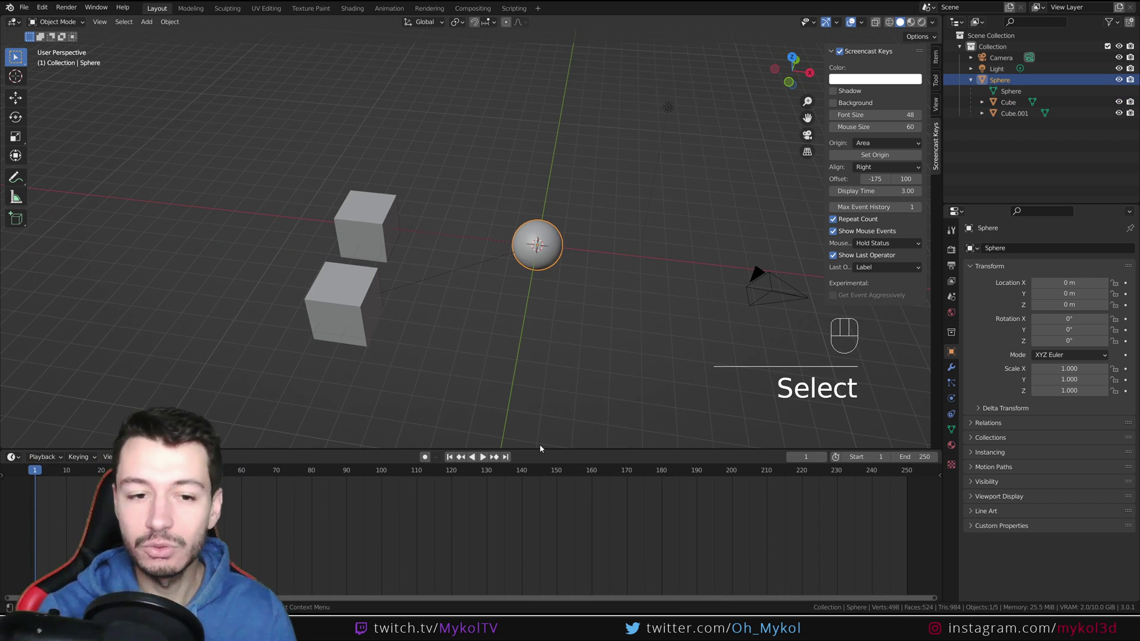
- In top view, move Cube.001 to about X -10.47 m, Y -7.42 m and scale it down to about 0.6
middle_click_drag(539, 453, 501, 356)
left_click(404, 343)
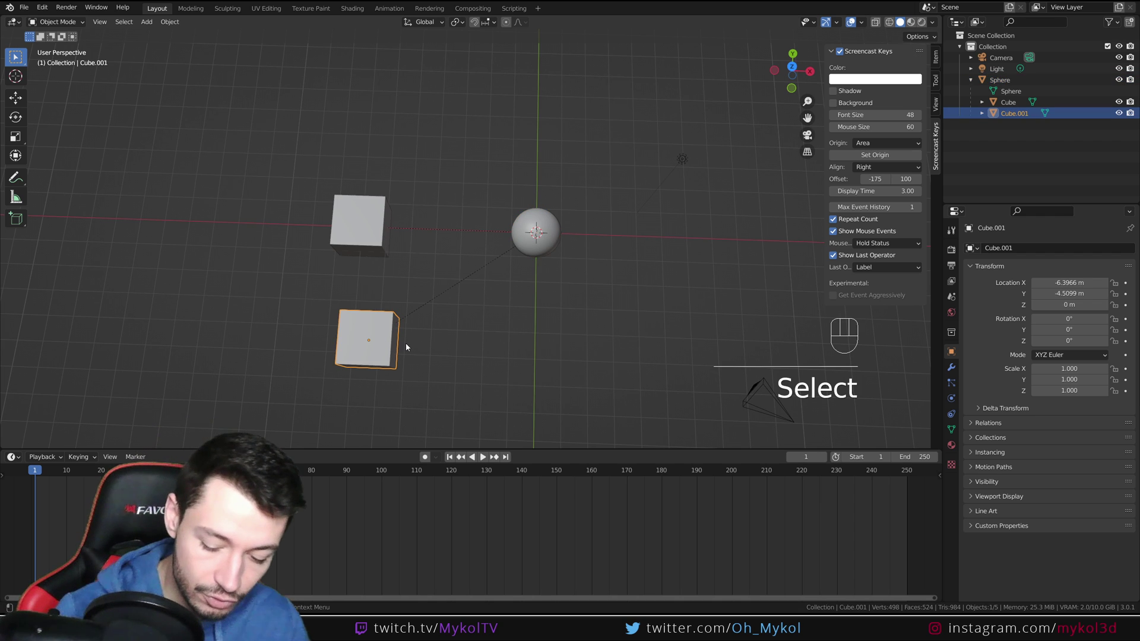
key("KP_7")
key("g")
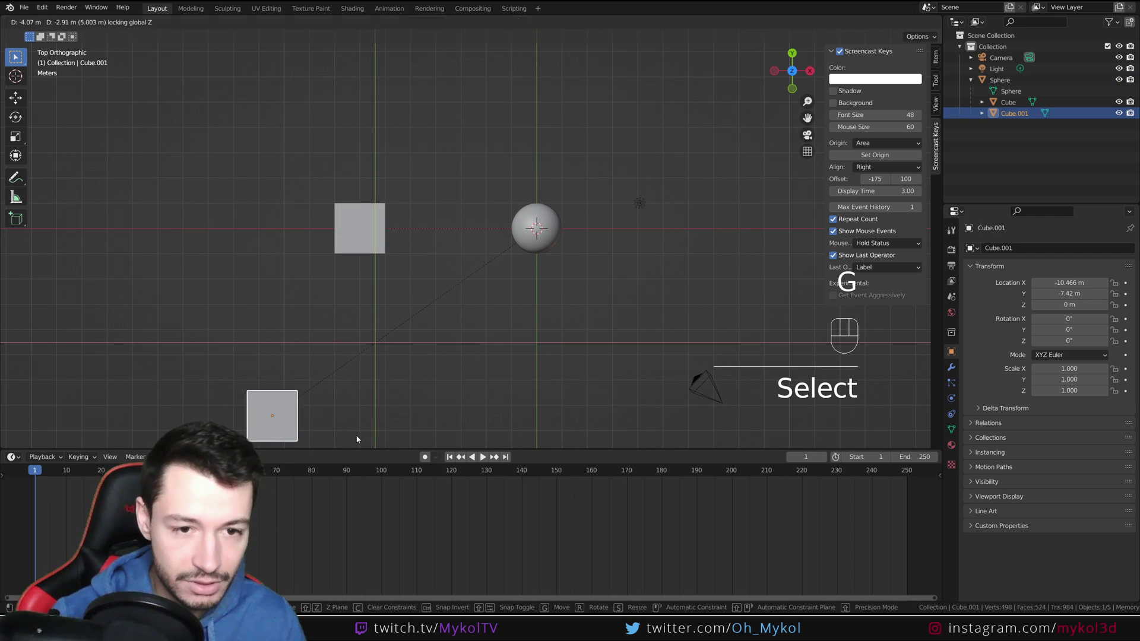
left_click(356, 436)
key("s")
left_click(324, 426)
- Try rotating the sphere about the Z axis and the child Cube on its own, cancelling both rotations
middle_click_drag(323, 427, 484, 341)
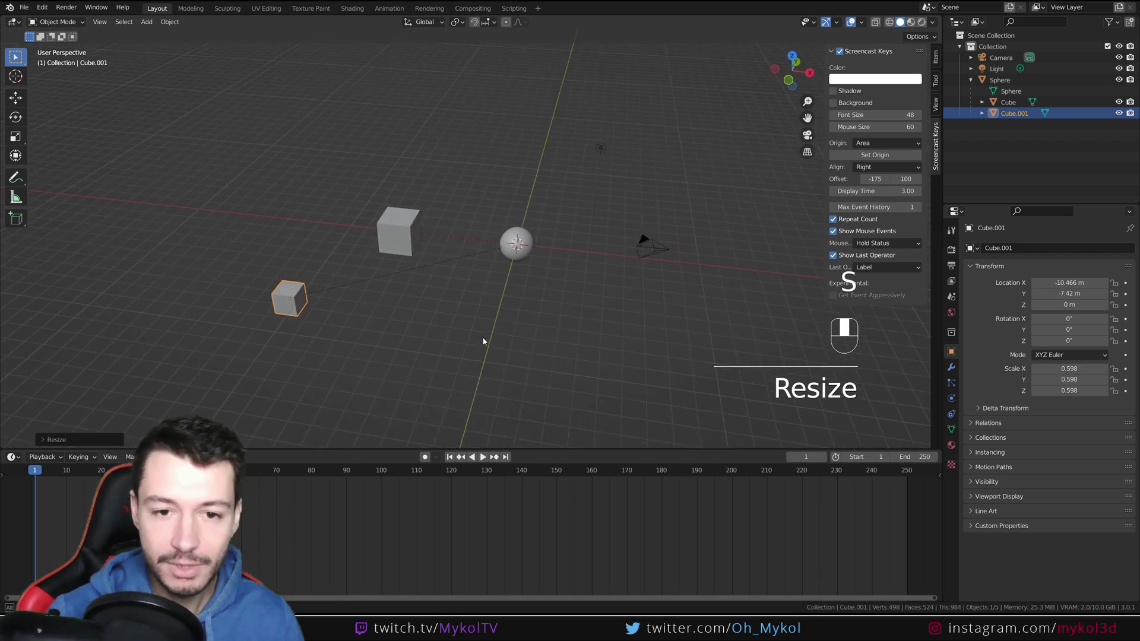
left_click(525, 242)
key("r")
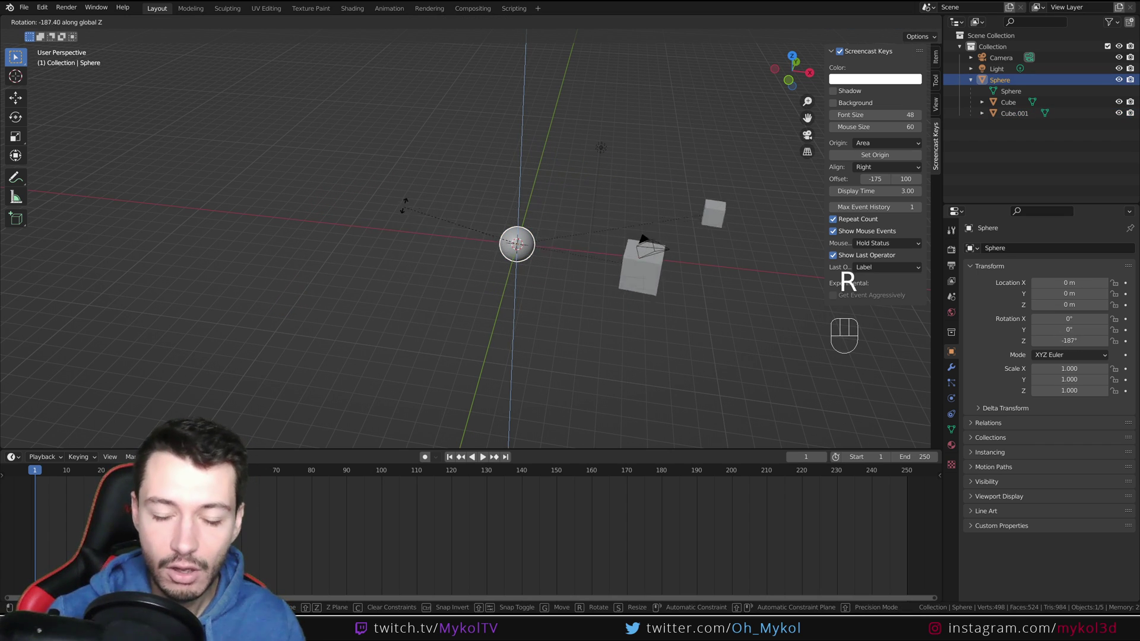
right_click(580, 239)
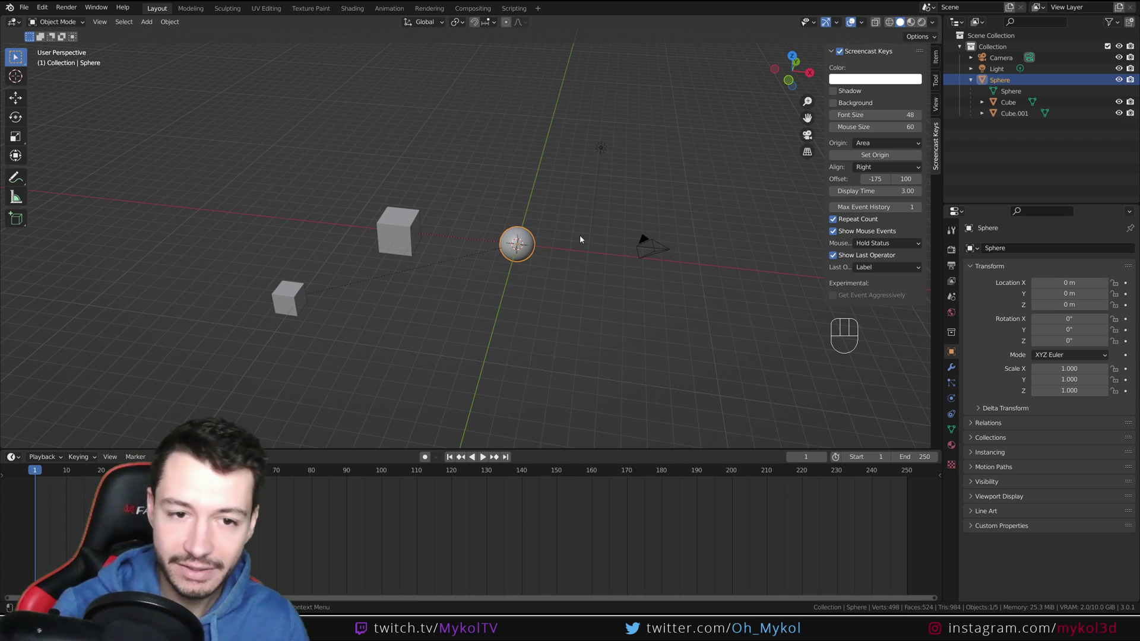
left_click(441, 237)
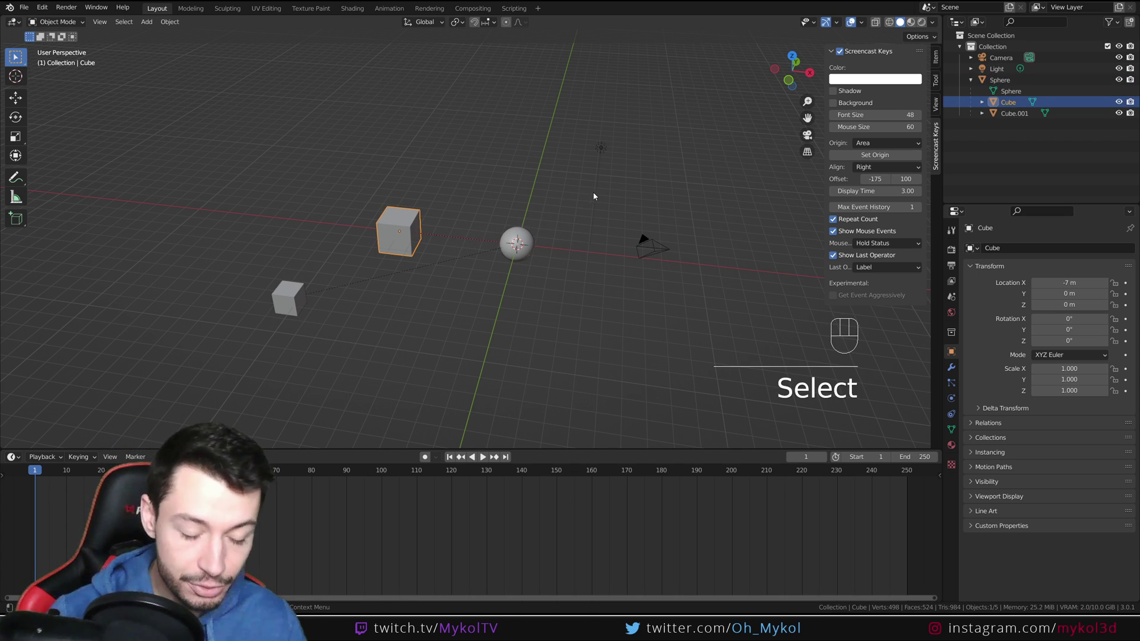
key("r")
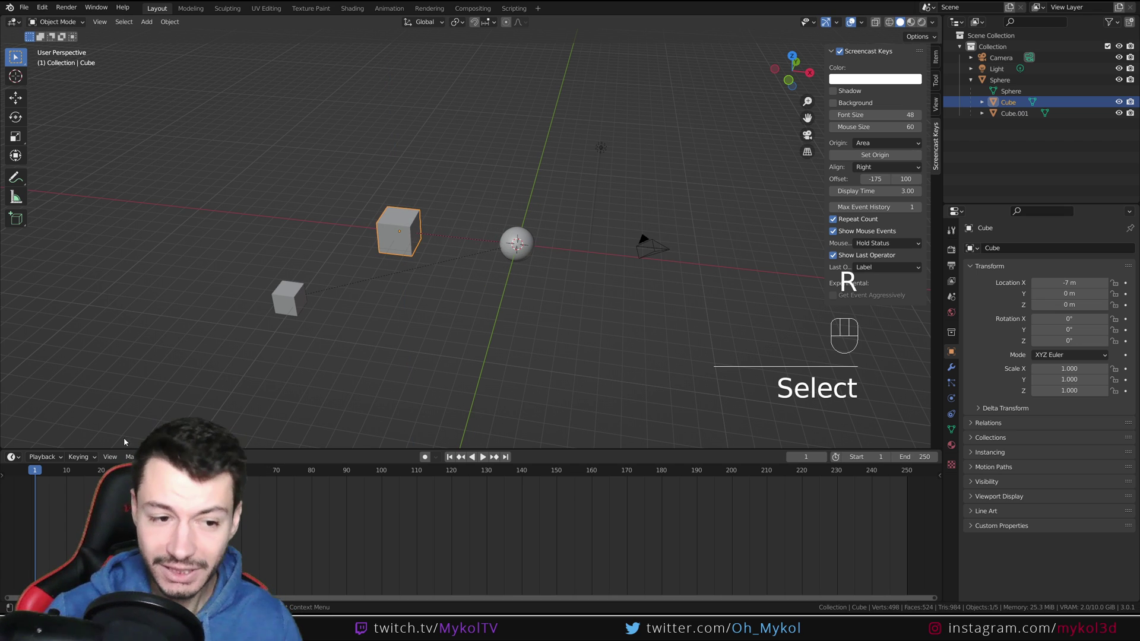
- Split the timeline into two areas and insert a rotation keyframe for the sphere at frame 1
left_click_drag(4, 452, 370, 453)
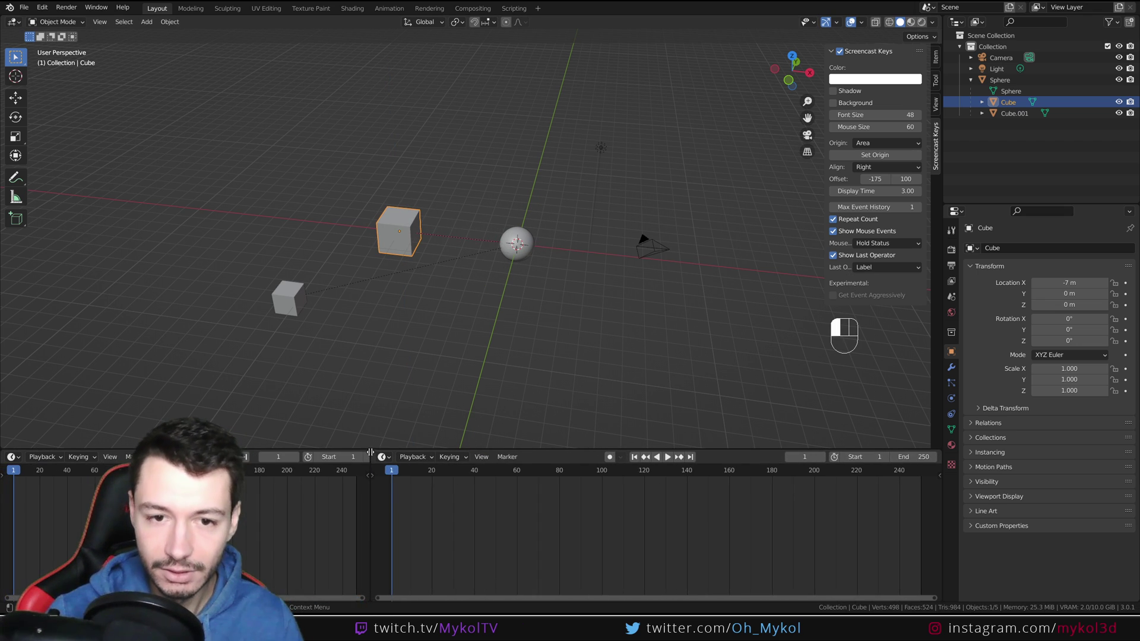
left_click(520, 245)
key("i")
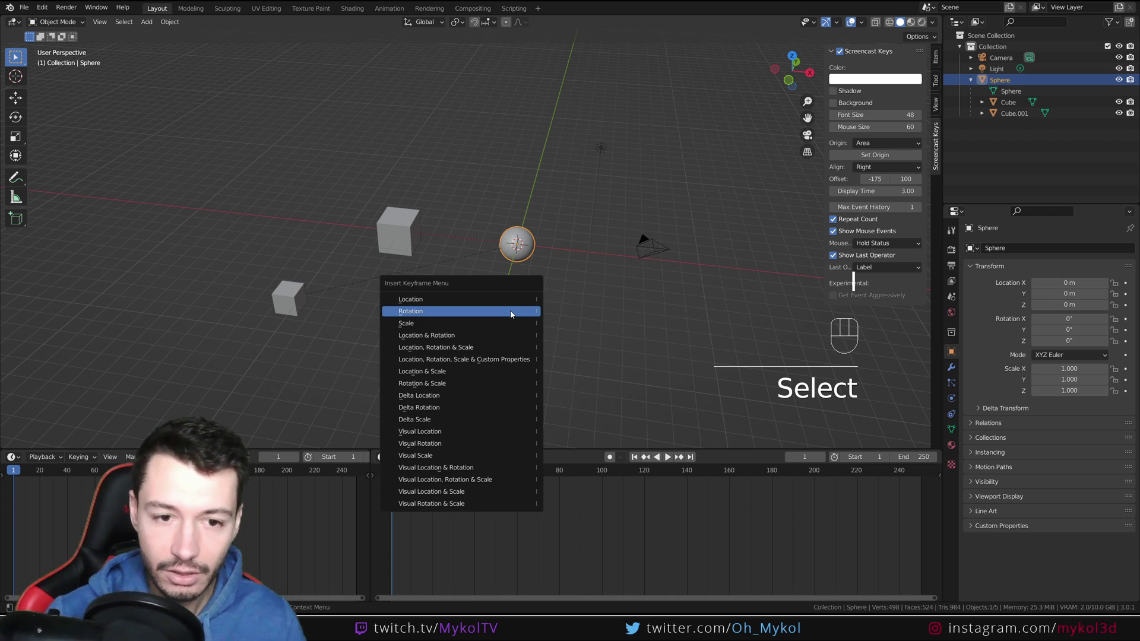
left_click(511, 314)
- At frame 120, rotate the sphere 360° about the Z axis and insert a rotation keyframe
left_click_drag(564, 475, 573, 481)
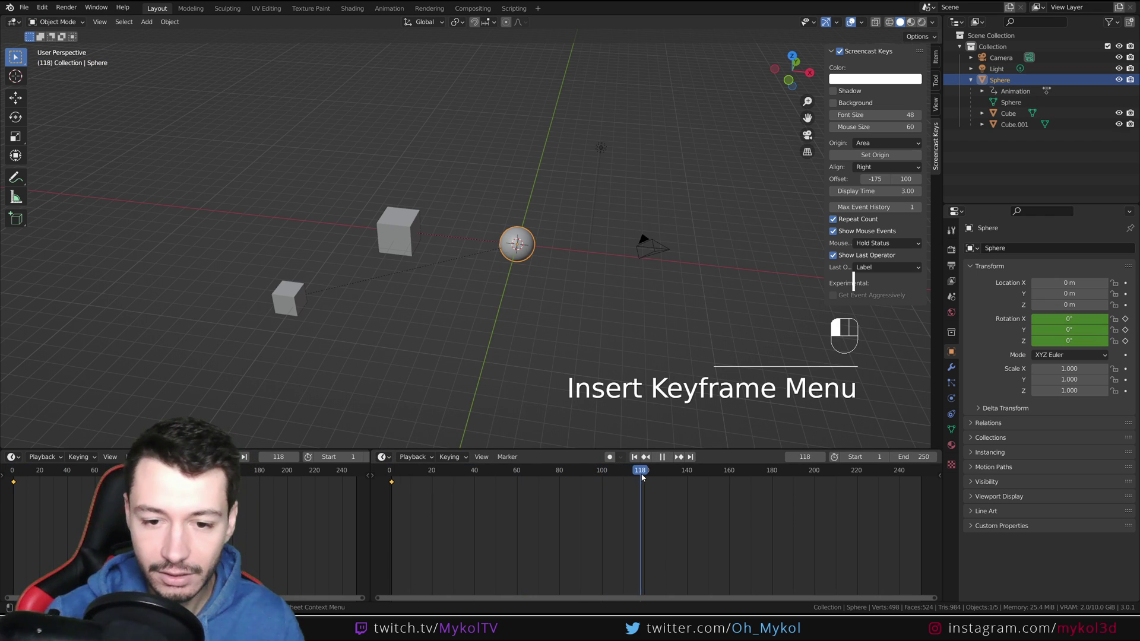
type("rz360")
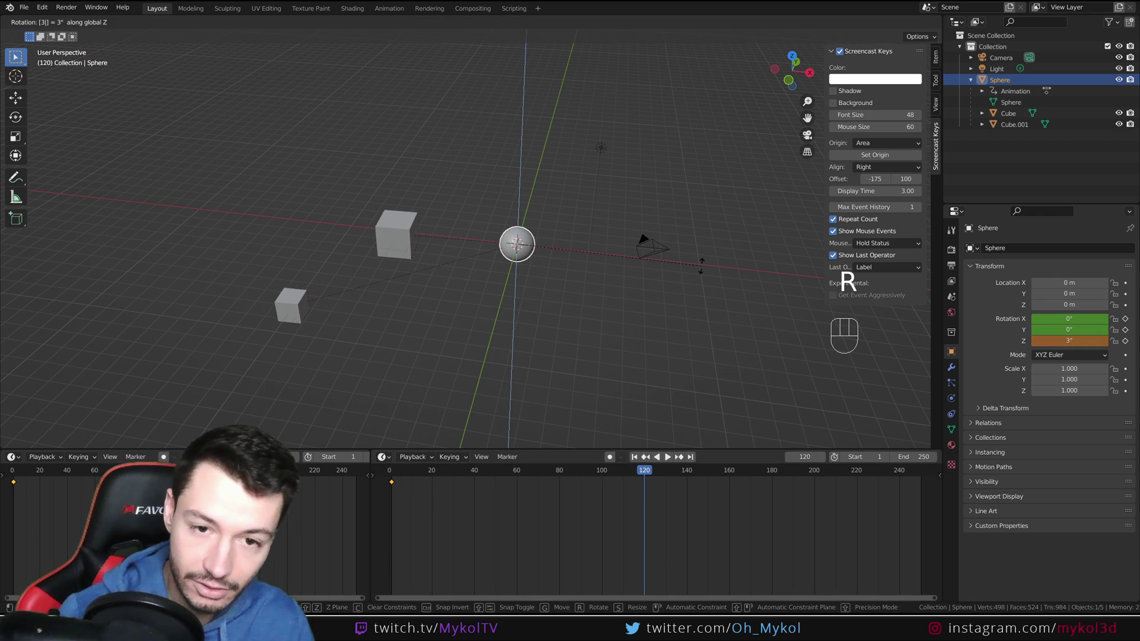
key("Return")
key("i")
left_click(701, 267)
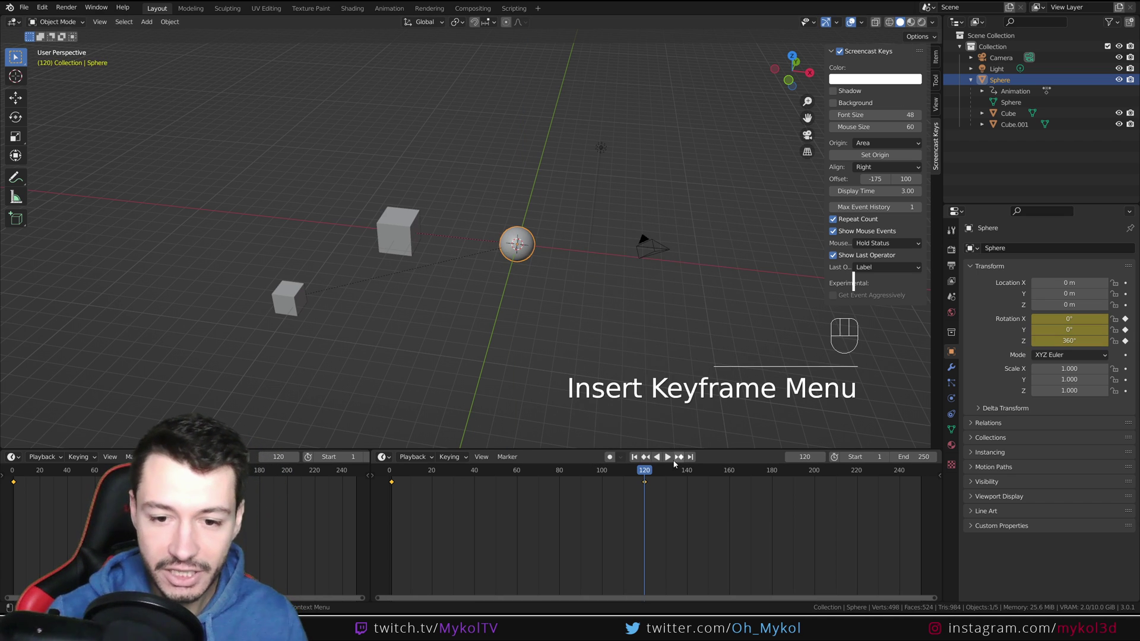
- Return to frame 1 and stretch the child Cube along the Y axis to a scale of about 3.59
left_click_drag(649, 472, 391, 505)
left_click(412, 234)
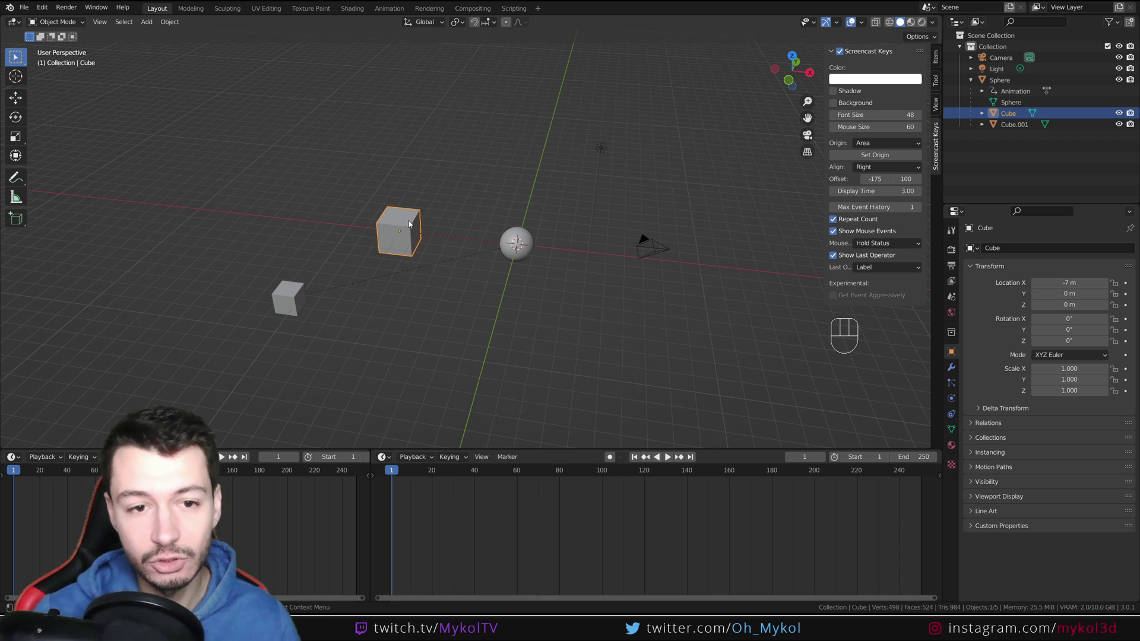
key("i")
left_click(447, 250)
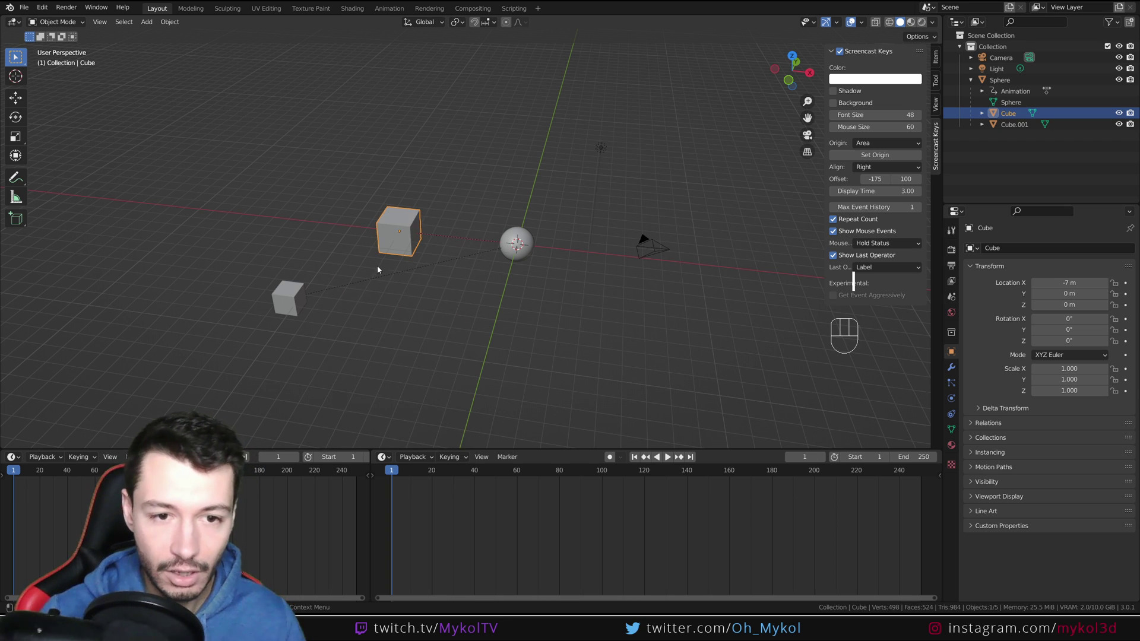
key("s")
key("y")
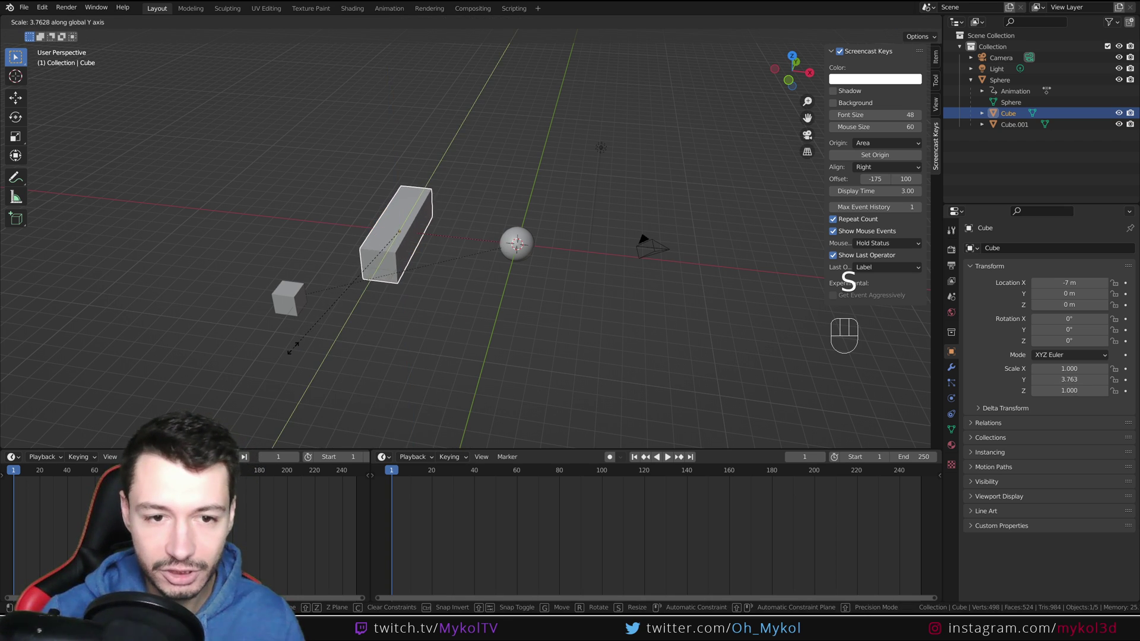
left_click(299, 347)
- Stretch Cube.001 along the X axis to an X scale of about 3.41
left_click(289, 299)
key("s")
key("x")
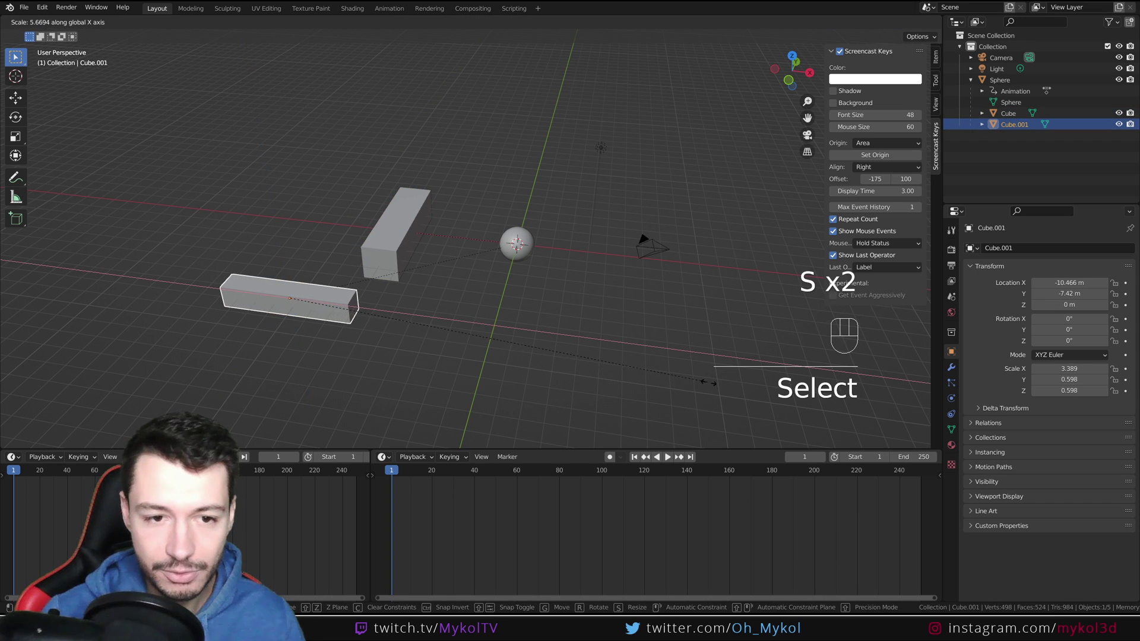
left_click(440, 266)
- Insert a rotation keyframe for the child Cube at frame 1
left_click(395, 226)
key("i")
left_click(434, 242)
- At frame 120, rotate the child Cube 180° about the Z axis and insert a rotation keyframe
left_click_drag(392, 474, 643, 486)
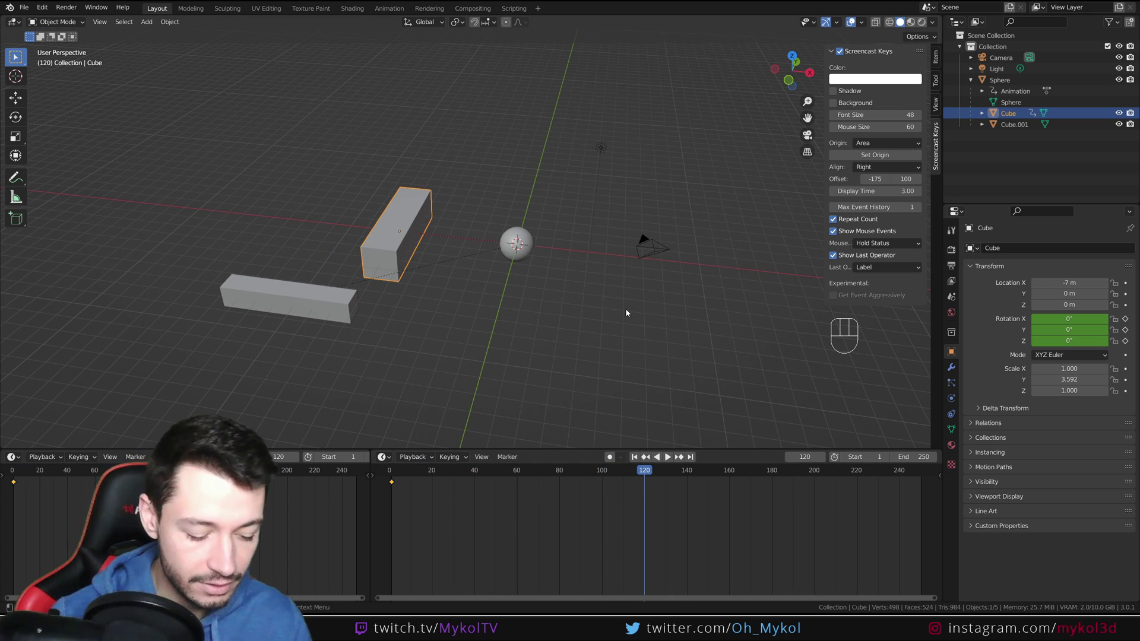
type("rz180")
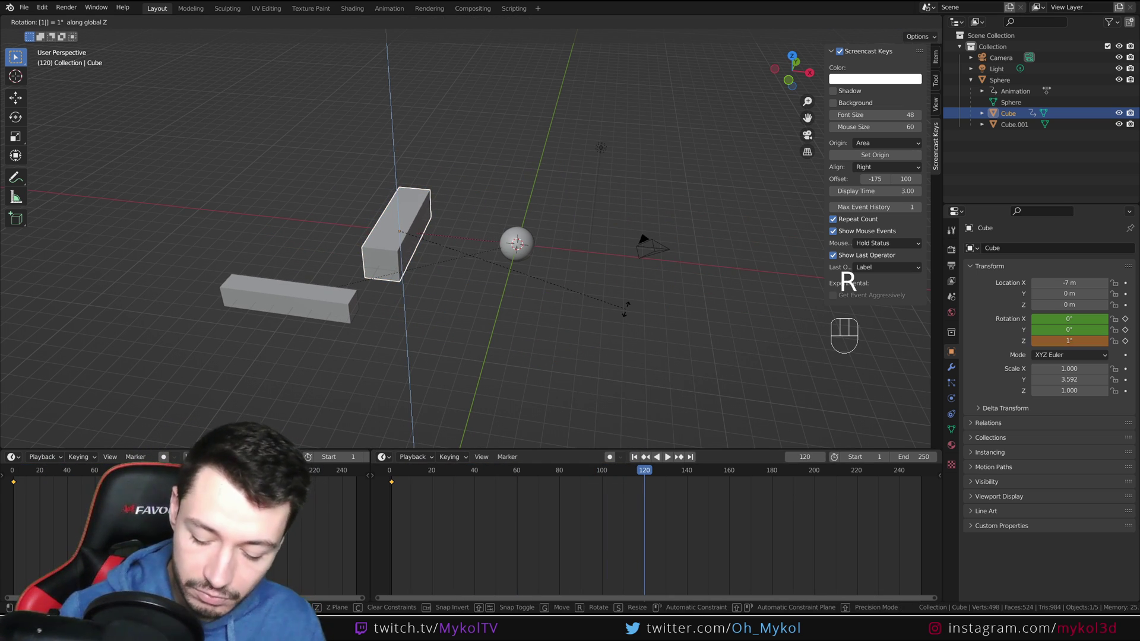
key("Return")
key("i")
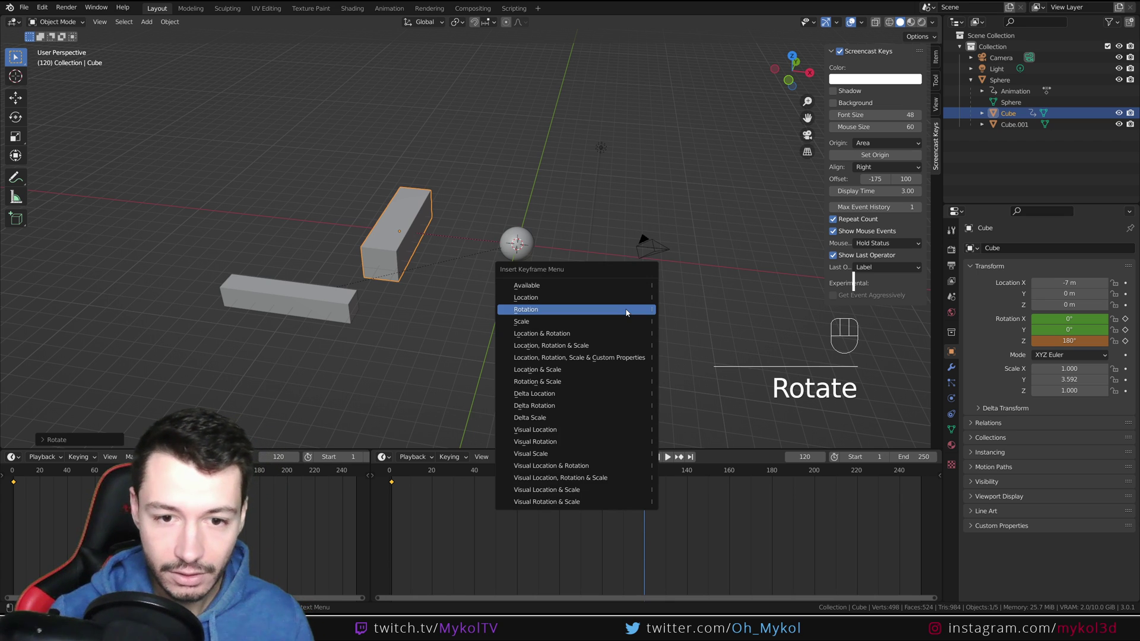
left_click(627, 309)
- Insert a rotation keyframe for Cube.001 at frame 1
left_click(348, 322)
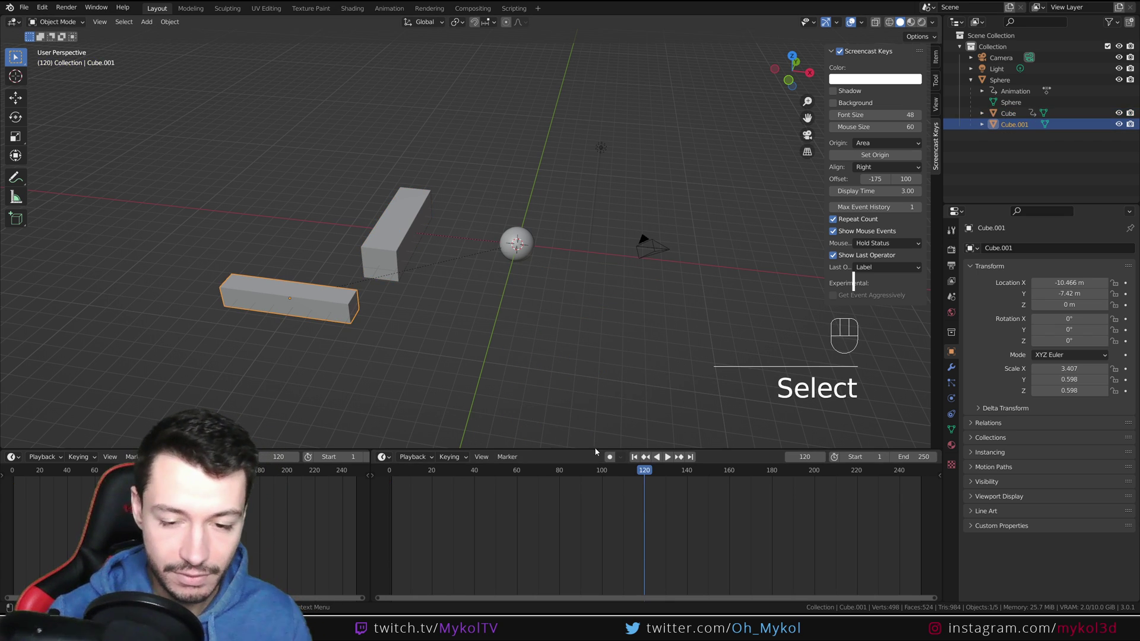
left_click_drag(638, 471, 394, 498)
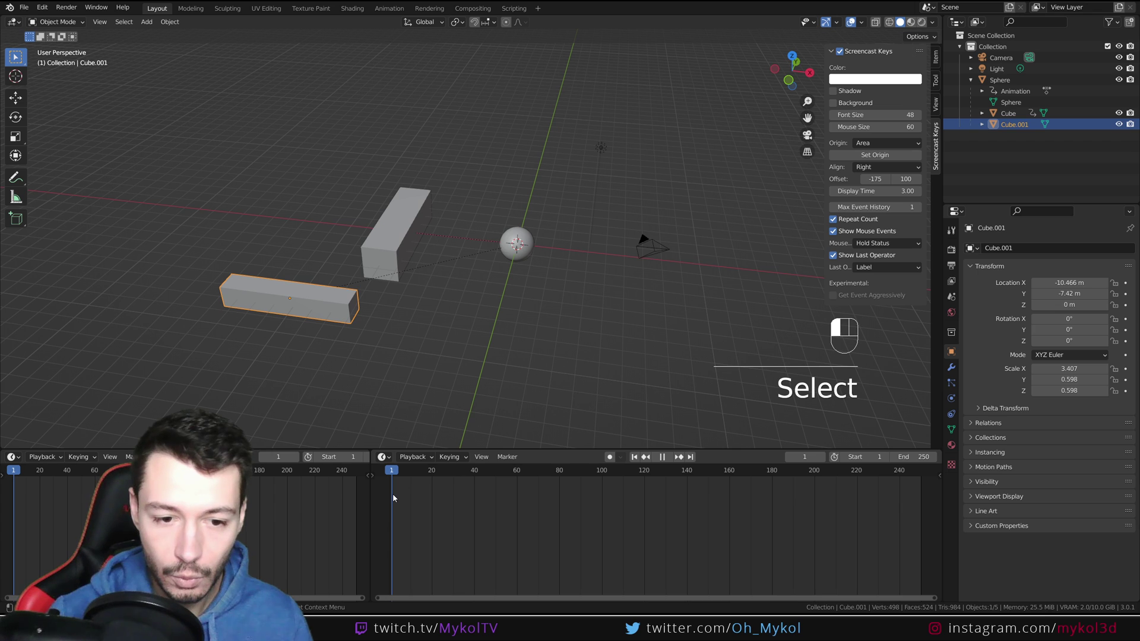
key("i")
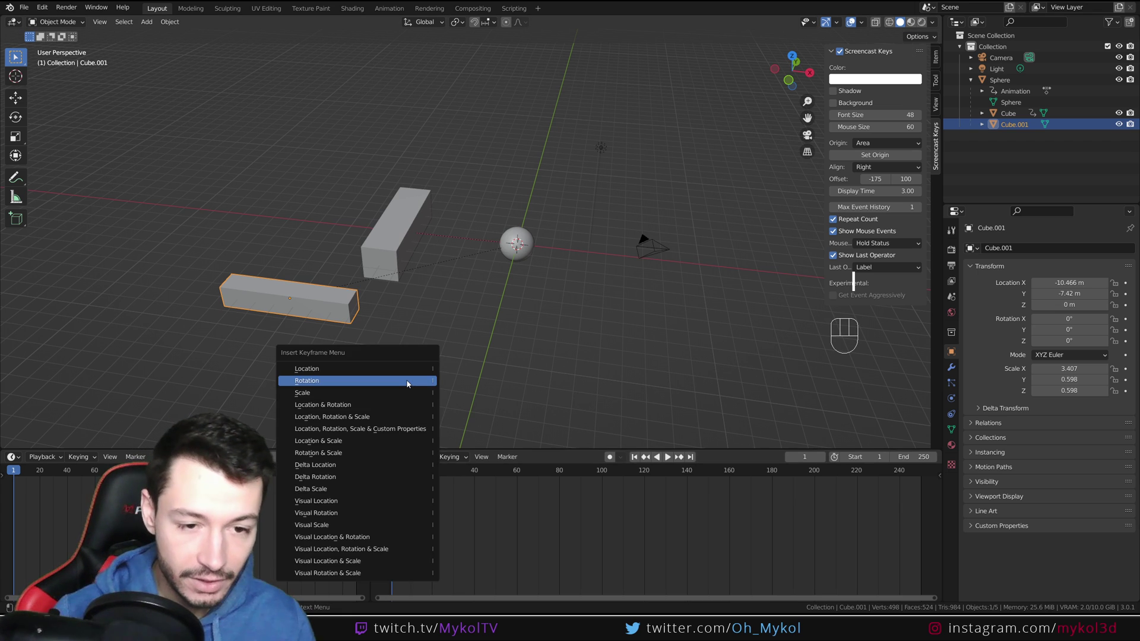
left_click(407, 385)
- At frame 120, rotate Cube.001 by -720° about the Z axis and insert a rotation keyframe
left_click_drag(392, 473, 644, 497)
key("r")
key("z")
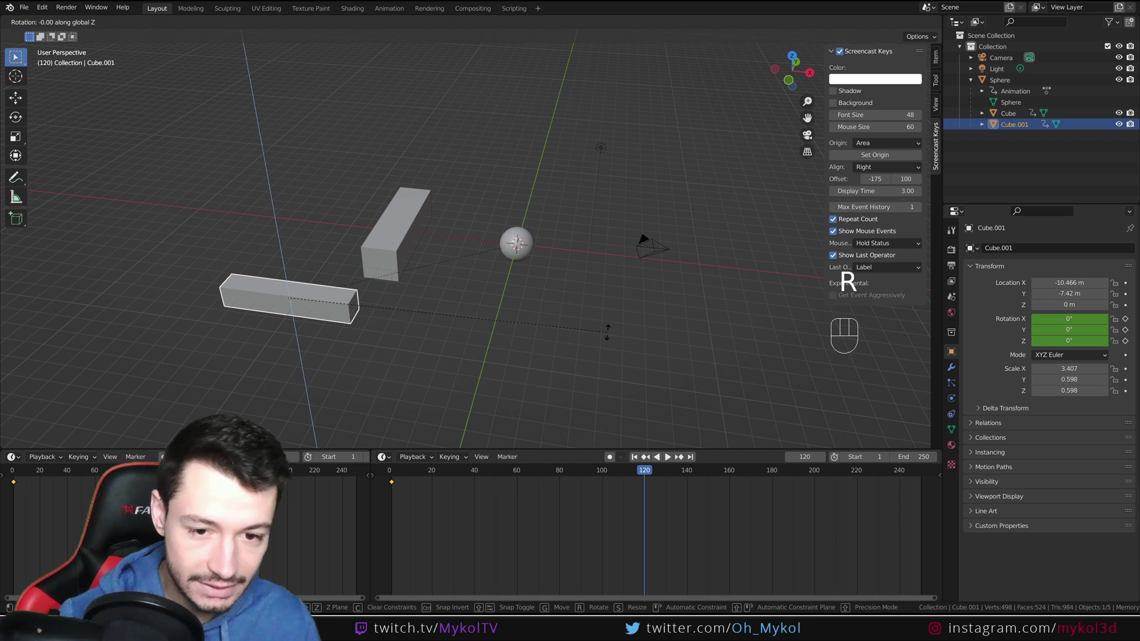
type("-720")
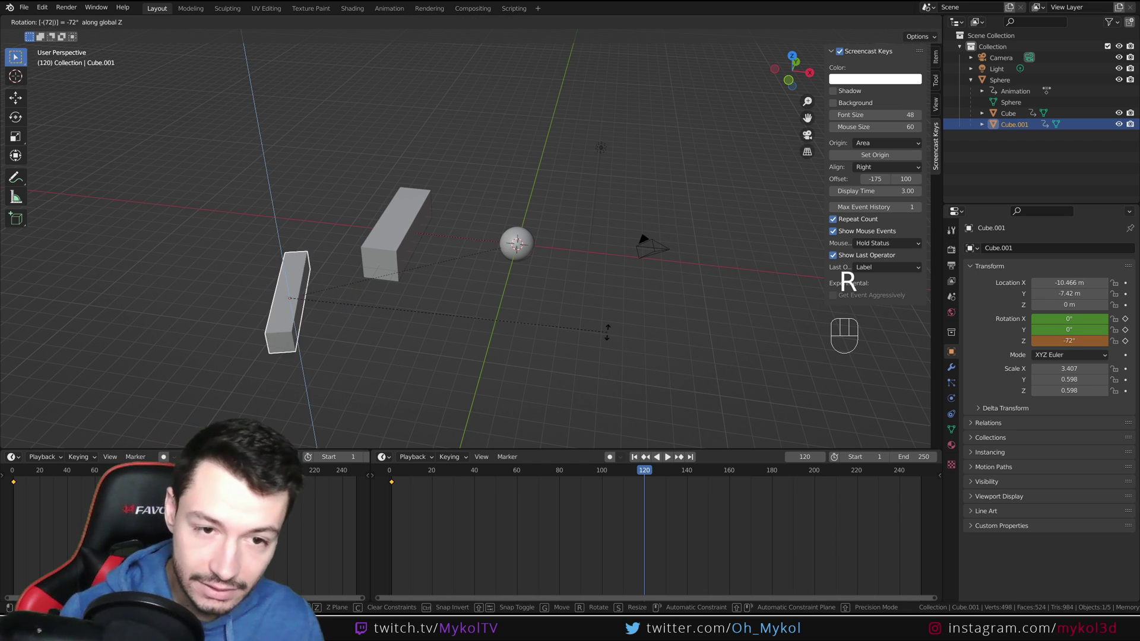
key("Return")
key("i")
left_click(607, 331)
- Scrub through the timeline to review the combined parent and child rotations, ending at frame 0
left_click_drag(638, 475, 505, 470)
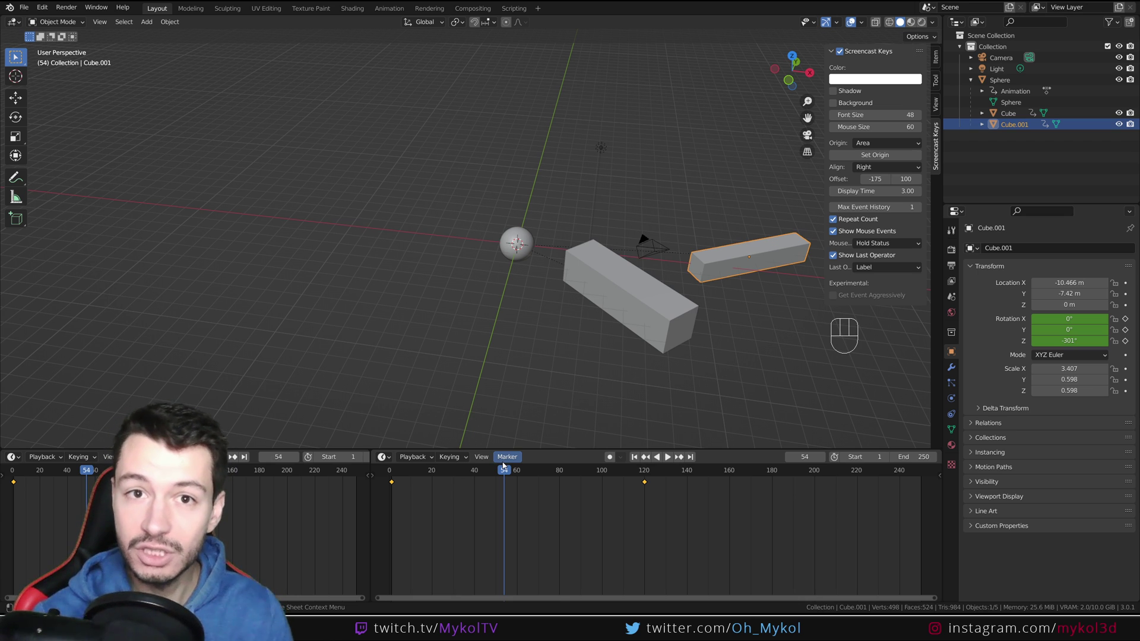
mouse_move(505, 471)
left_mouse_down()
mouse_move(604, 478)
mouse_move(440, 480)
mouse_move(495, 479)
left_mouse_up()
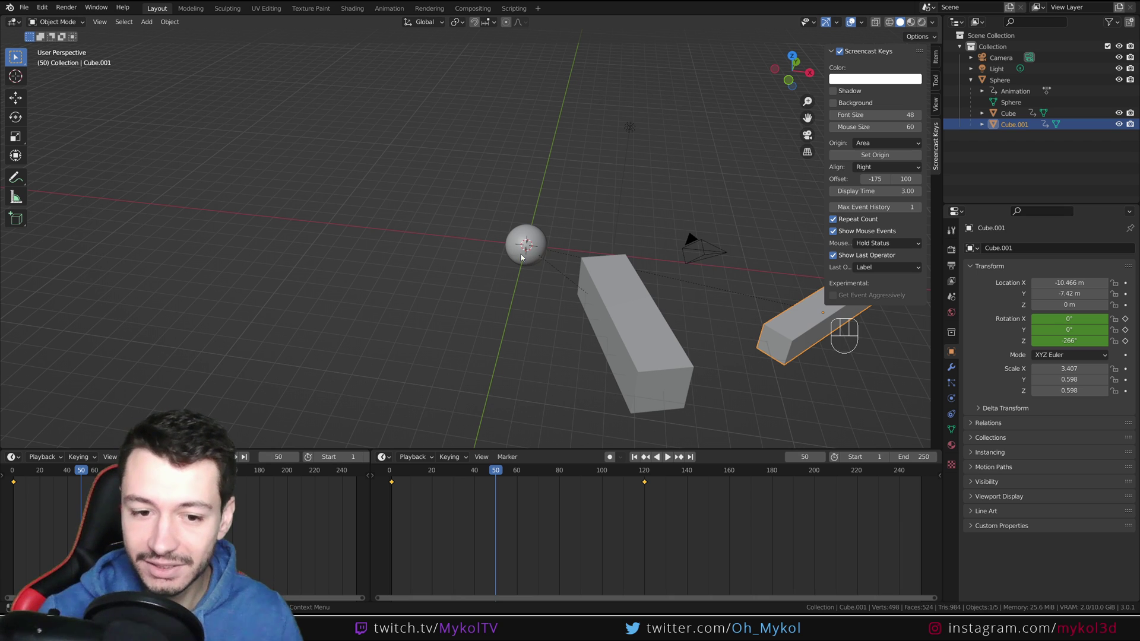
left_click_drag(497, 478, 388, 486)
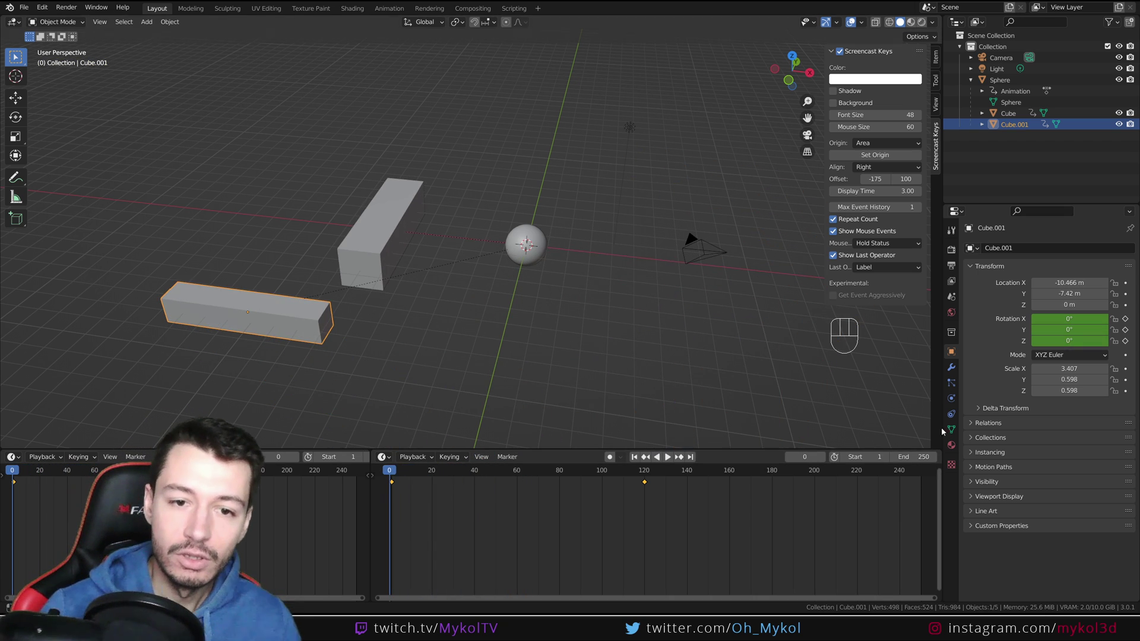
- Add a UV sphere, move it about 7.31 m along the X axis and scale it down to about 0.468
key("shift+a")
key("shift+a")
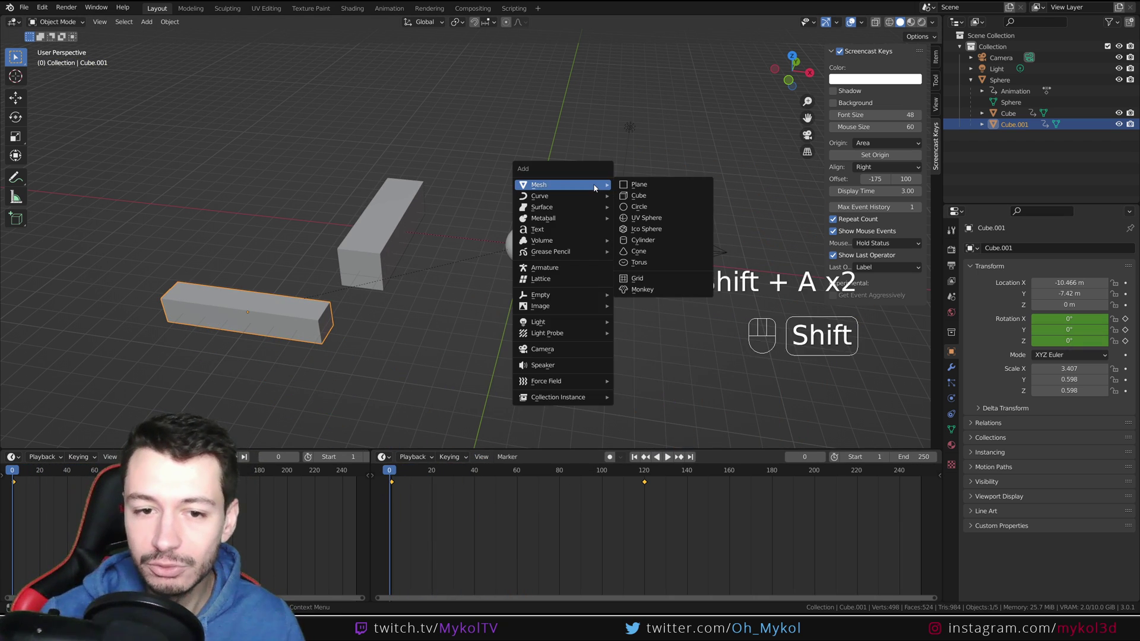
left_click(663, 218)
key("g")
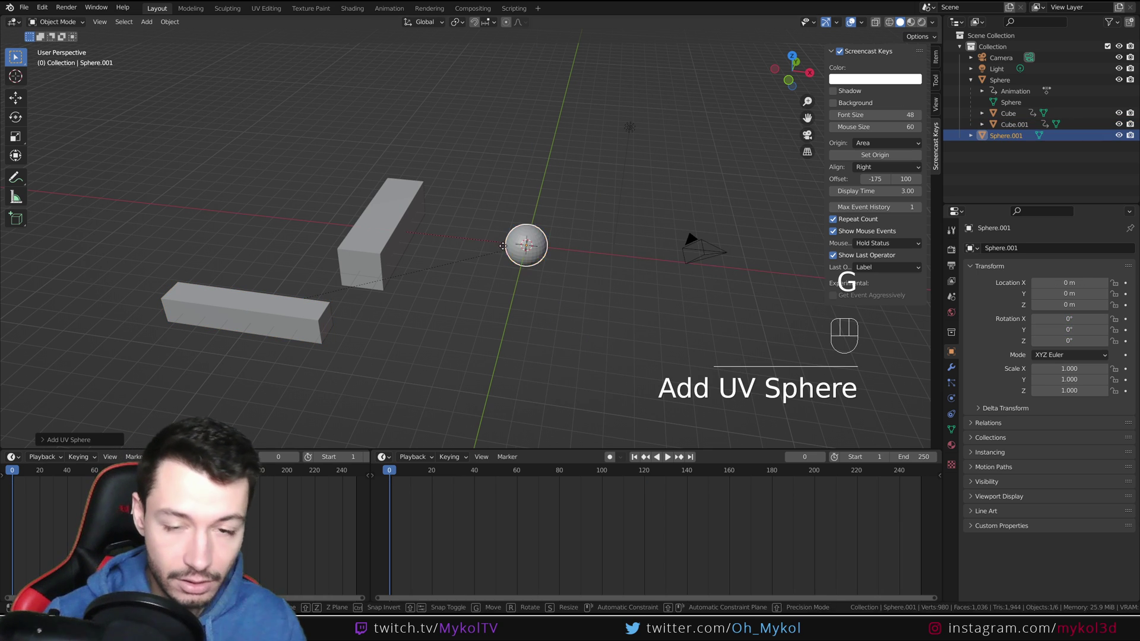
key("x")
left_click(659, 276)
key("s")
left_click(684, 294)
- Duplicate the small sphere along the X axis to about 11.99 m and enlarge the copy to a scale of about 1.118
key("shift+d")
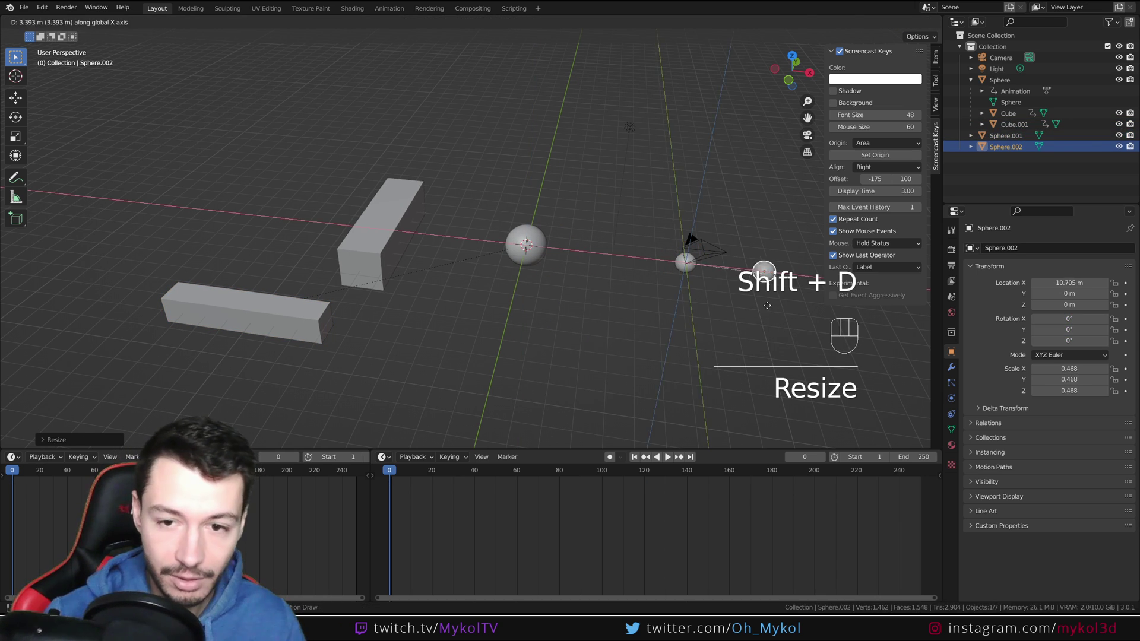
key("s")
left_click(741, 319)
left_click(684, 266)
right_click(684, 266)
left_click(683, 266)
left_click(683, 266, "shift")
- Add a cube-shaped empty at the world origin around the central sphere
key("shift+a")
mouse_move(547, 397)
left_click(643, 440)
- Parent the small sphere, Sphere.001, to the Empty using the Object option
middle_click_drag(592, 287, 568, 280)
left_click(592, 280)
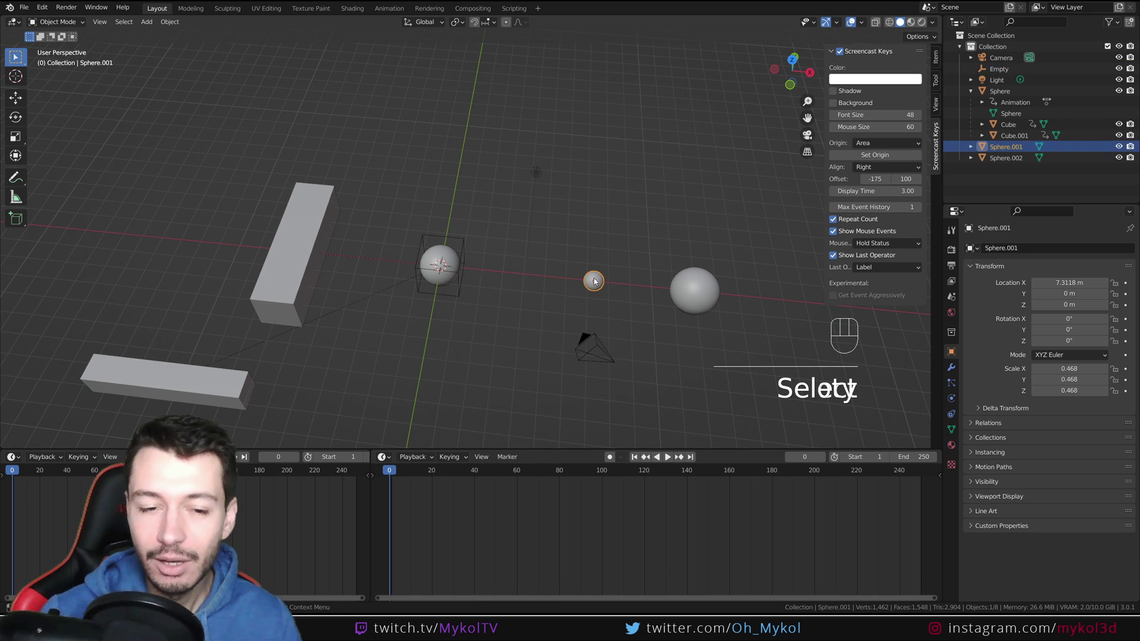
left_click(458, 295, "shift")
key("ctrl+p")
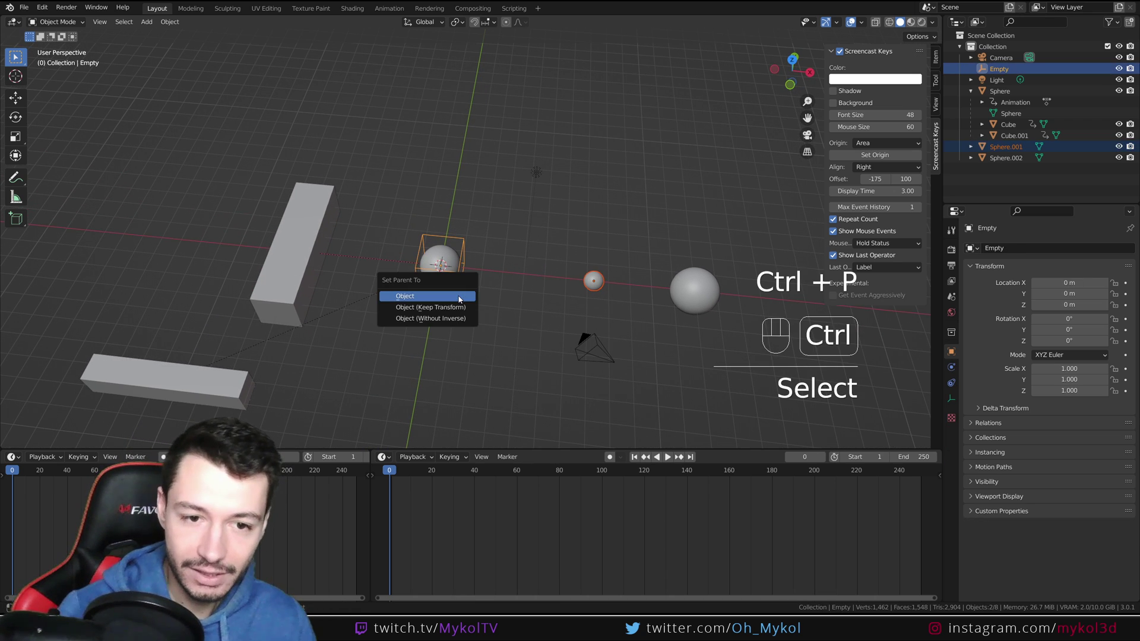
left_click(459, 297)
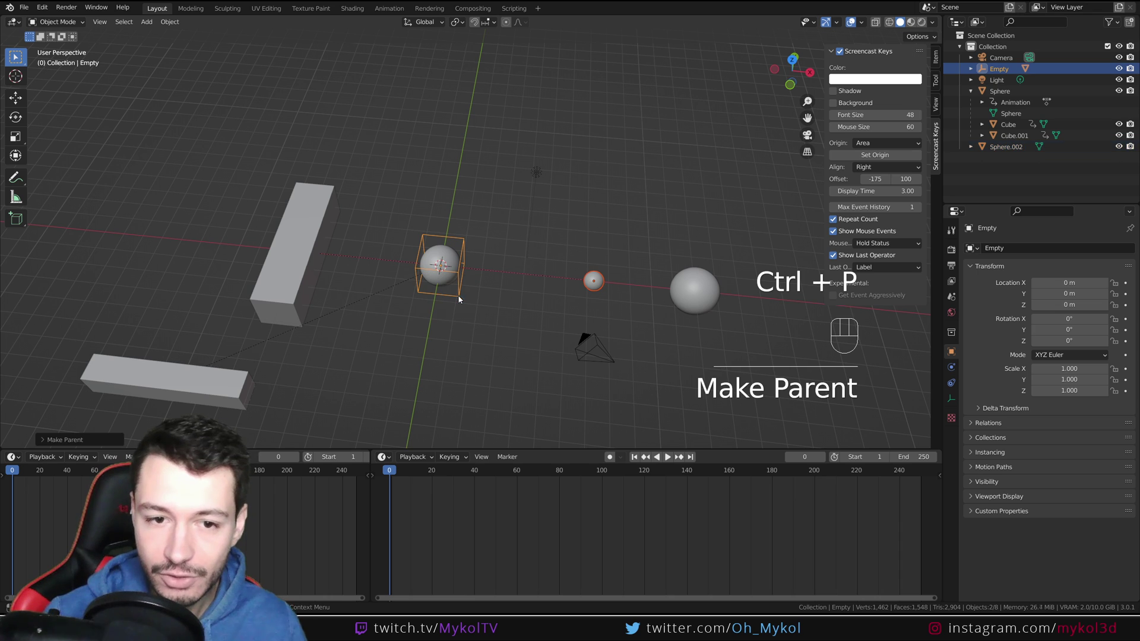
- Parent the larger sphere, Sphere.002, to the same Empty as an object
left_click(696, 297)
left_click(450, 297, "shift")
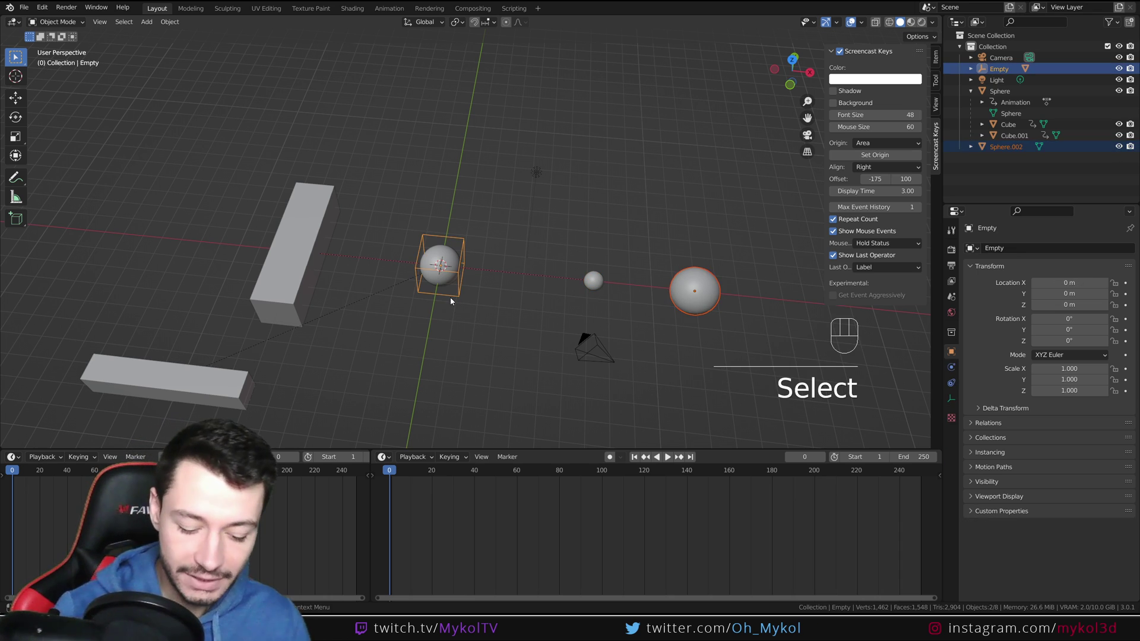
key("ctrl+p")
left_click(450, 297)
- Test-rotate the Empty about the Z axis with both spheres parented to it, and cancel the rotation
middle_click_drag(453, 288, 475, 313)
left_click(475, 313)
left_click(459, 300)
key("r")
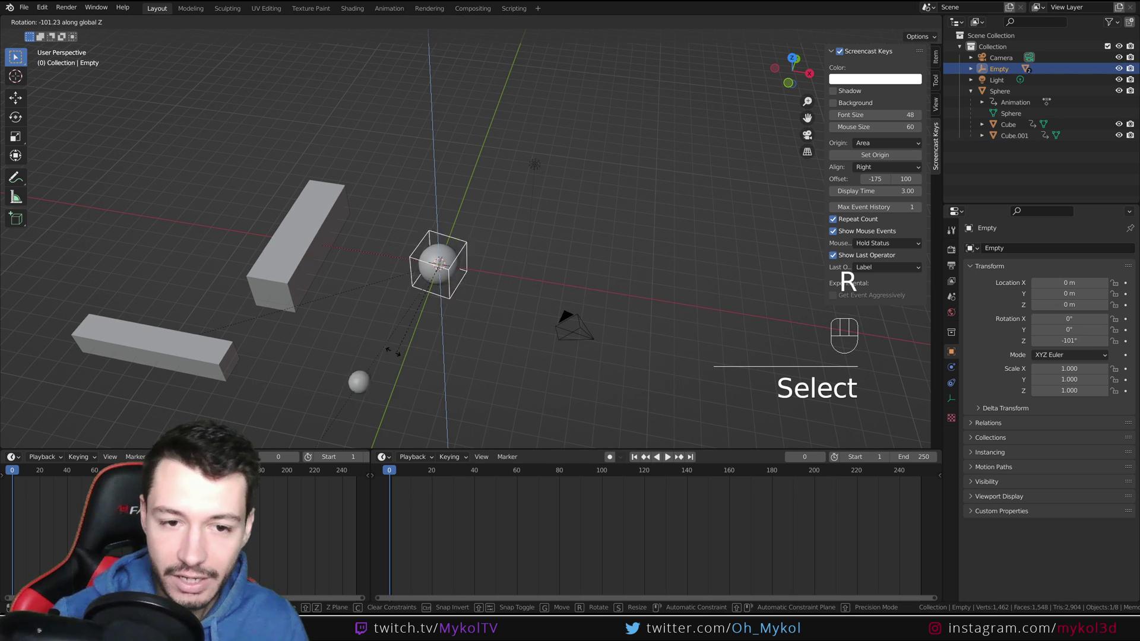
right_click(571, 283)
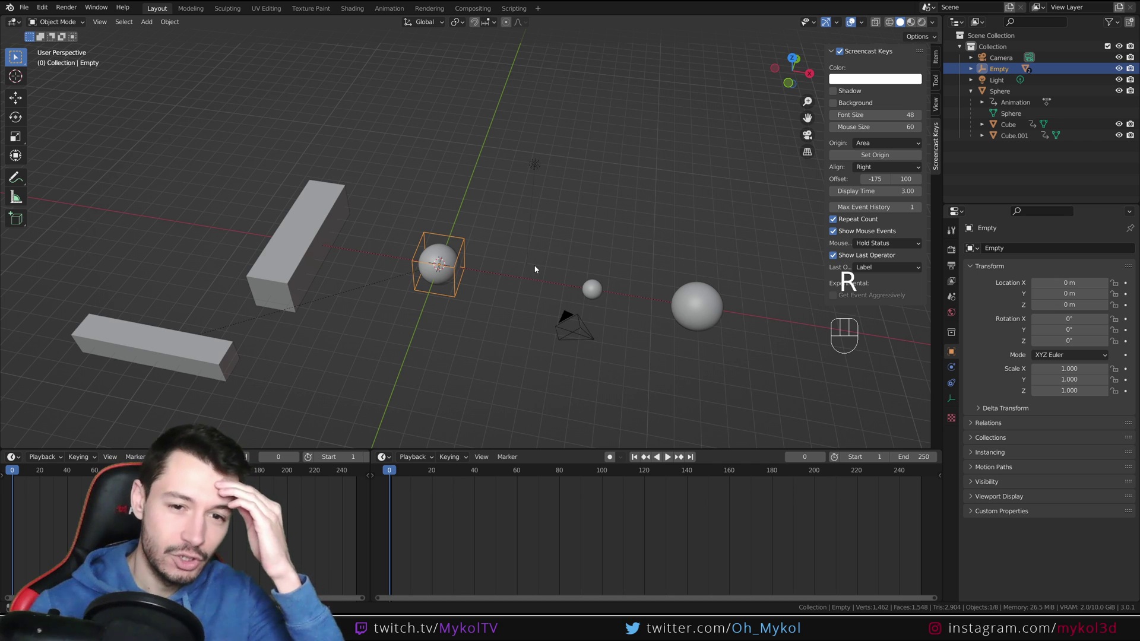
- Add a second cube-shaped empty at the origin and rotate it 45° about the Z axis
middle_click_drag(542, 266, 543, 271)
key("shift+a")
mouse_move(542, 274)
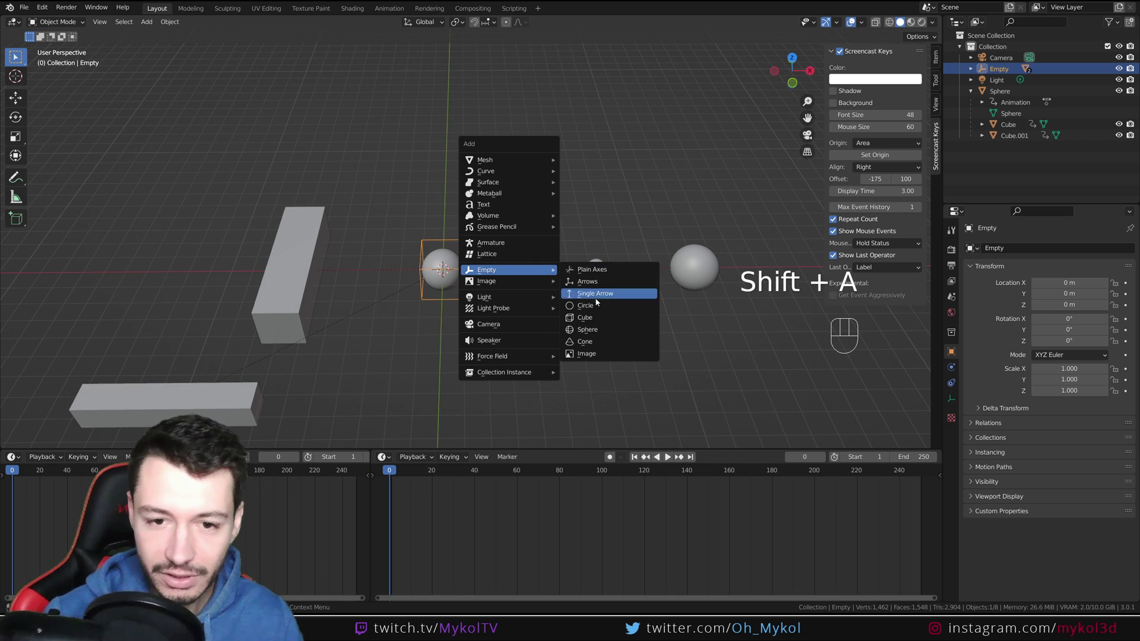
left_click(580, 318)
key("r")
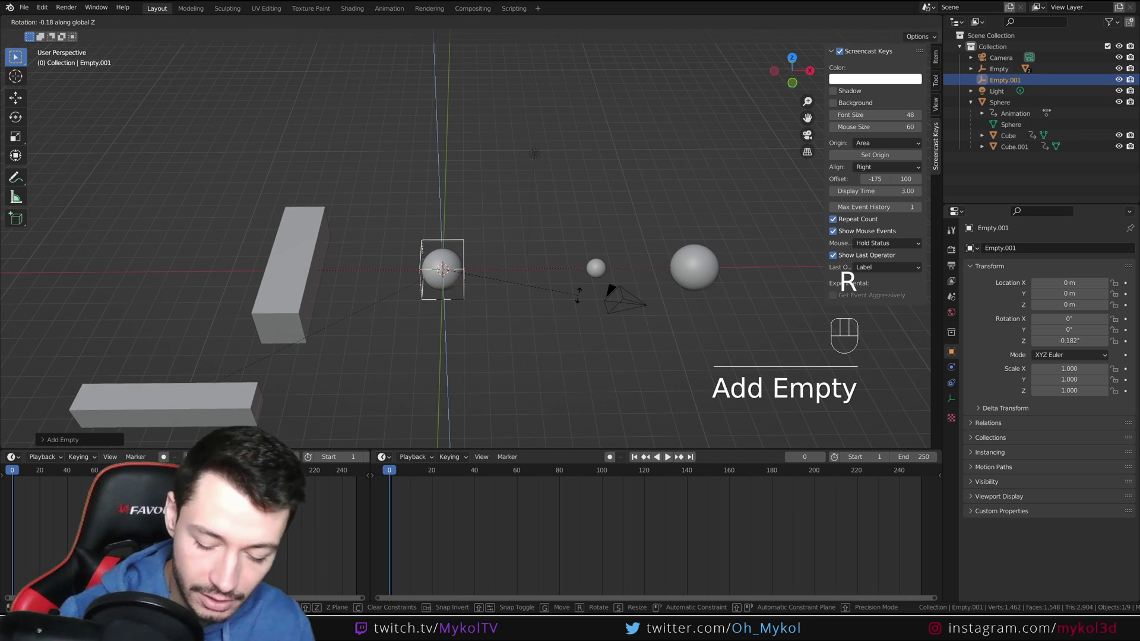
key("z")
key("4")
key("5")
key("Return")
- Reparent the larger sphere, Sphere.002, to the second empty, Empty.001, as an object
left_click(693, 269)
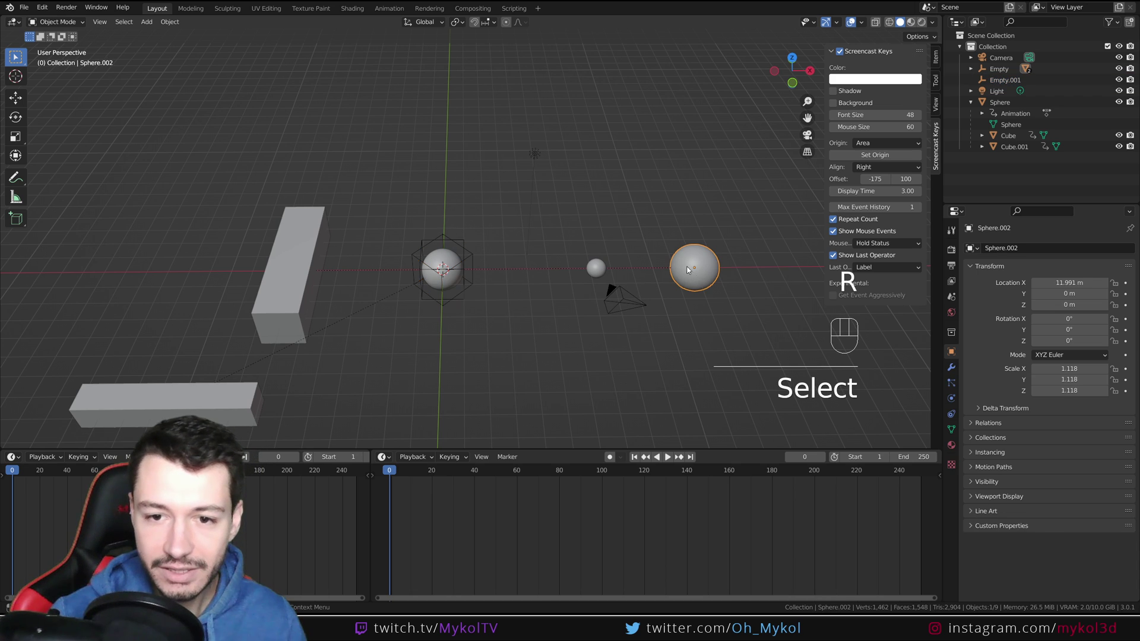
left_click(472, 261)
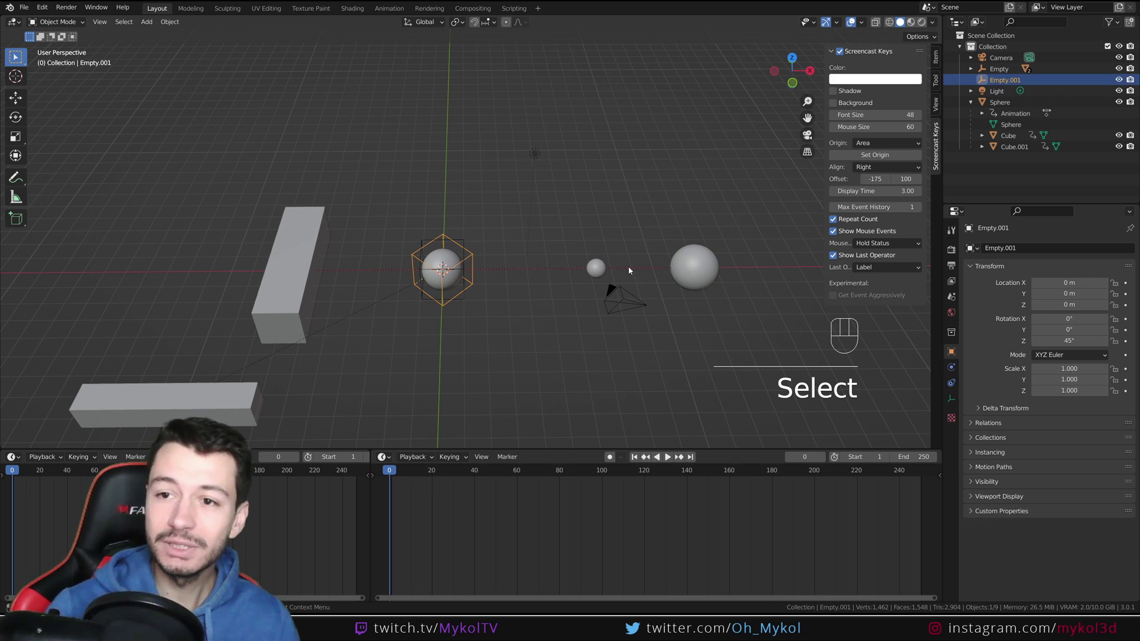
left_click(693, 269)
left_click(472, 261, "shift")
left_click(473, 260, "ctrl")
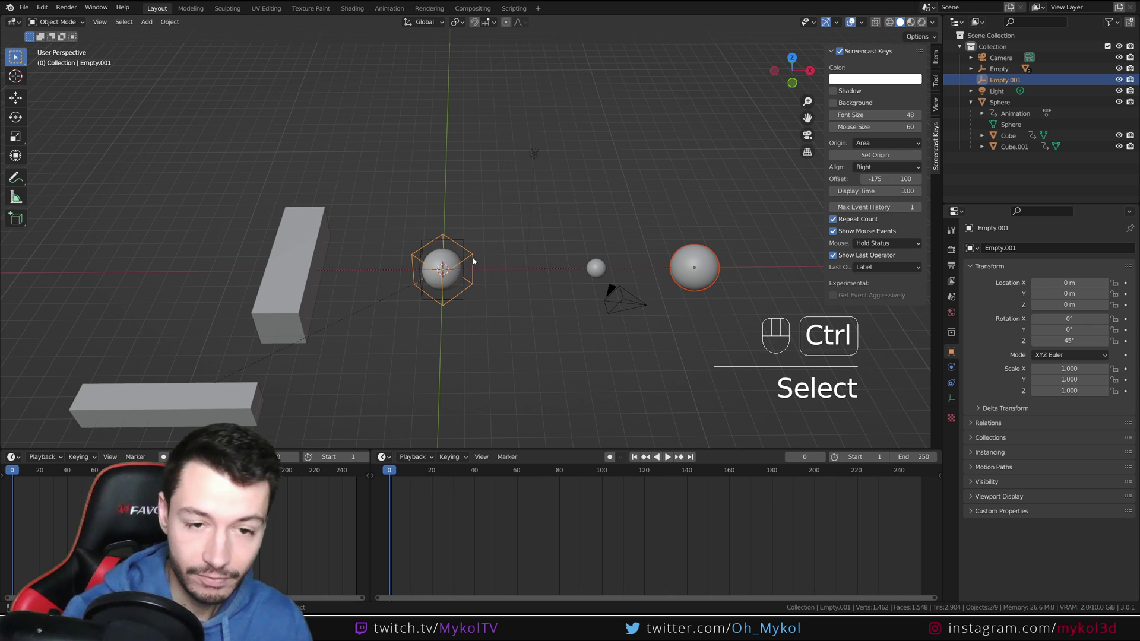
key("ctrl+p")
left_click(473, 260)
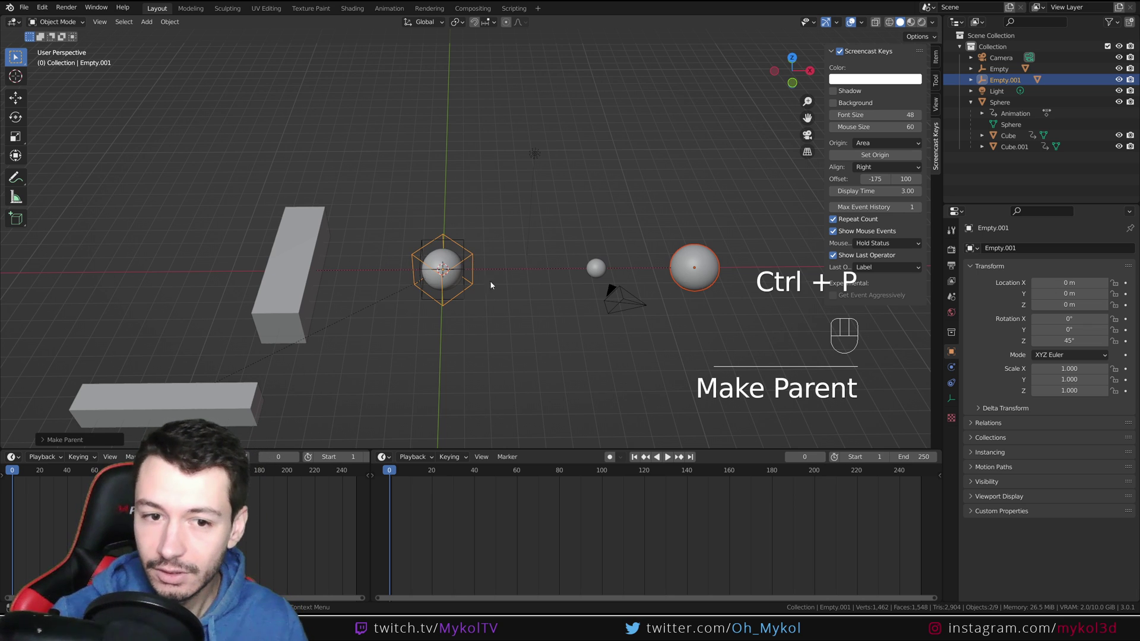
- Test-rotate Empty and Empty.001 in turn about the Z axis, cancelling each rotation
left_click(466, 305)
left_click(473, 301)
key("r")
key("z")
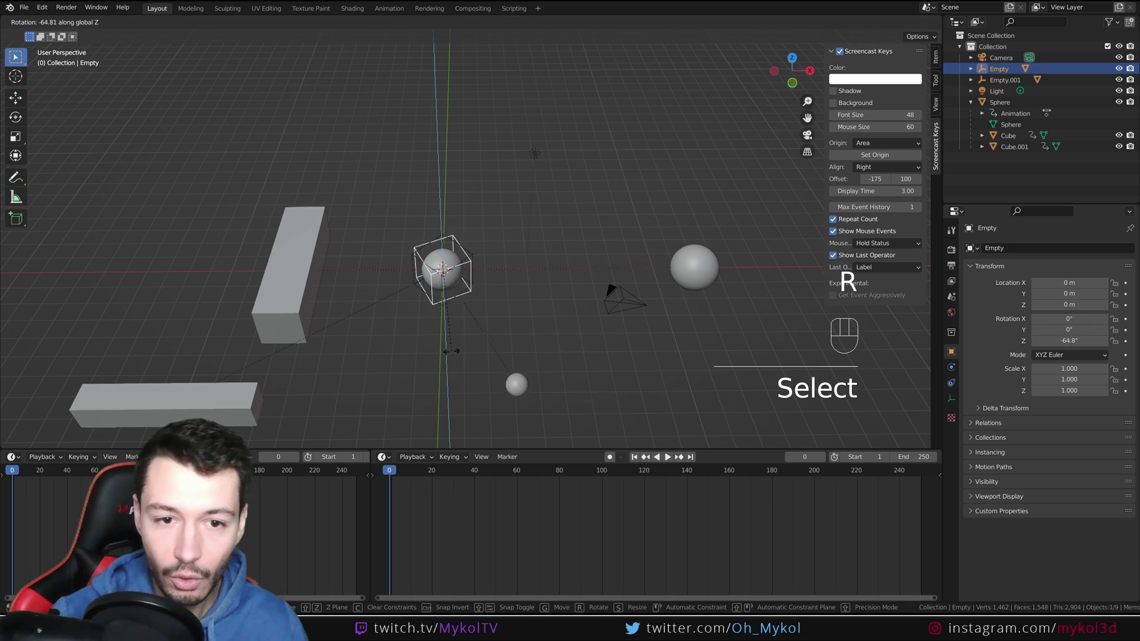
right_click(494, 296)
left_click(474, 285)
key("r")
key("z")
right_click(573, 303)
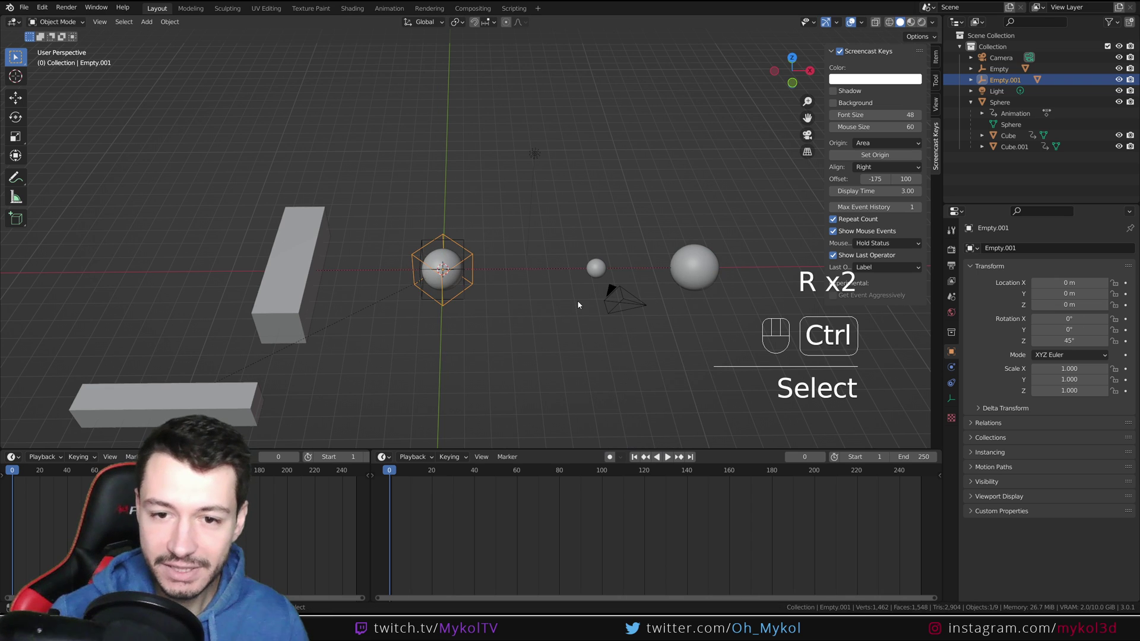
key("ctrl+z")
key("ctrl+z")
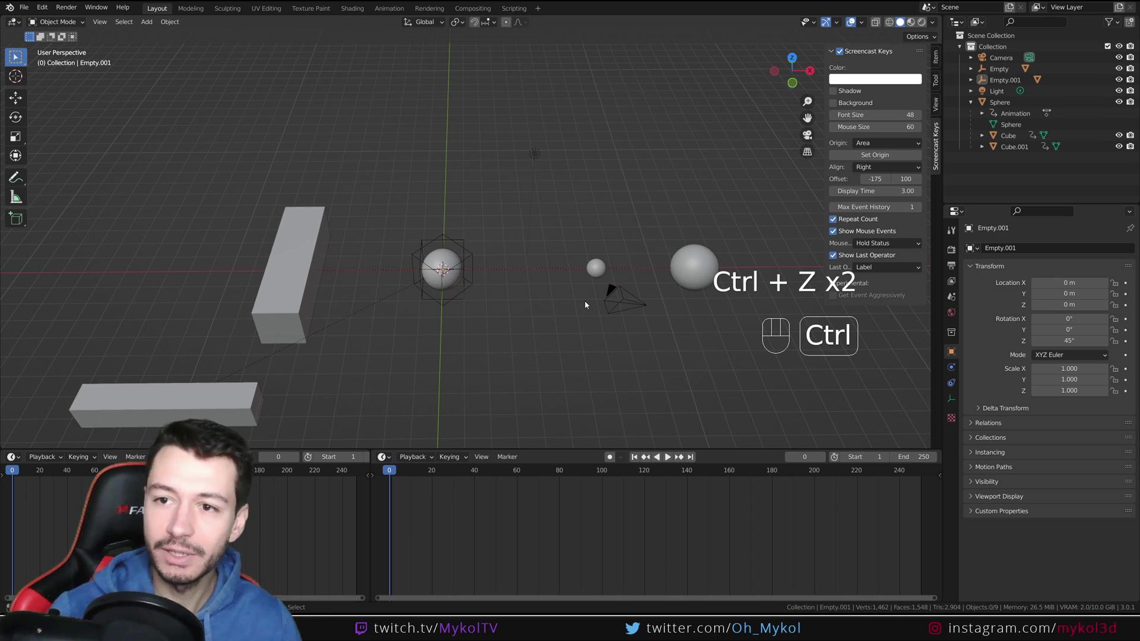
key("ctrl+z")
left_click(542, 291)
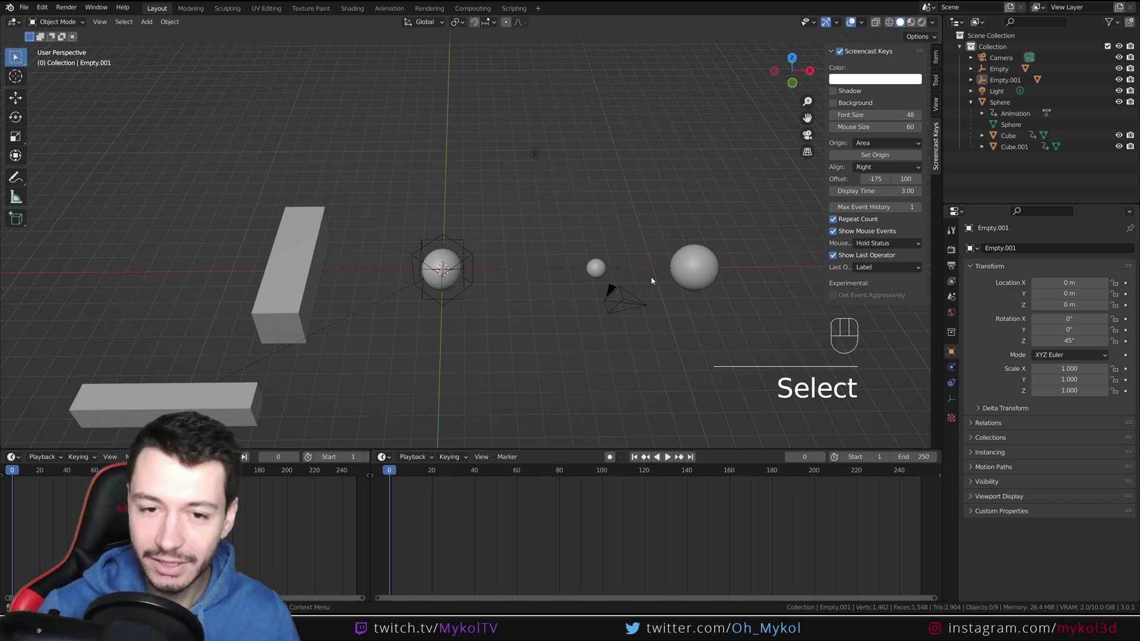
left_click(685, 281)
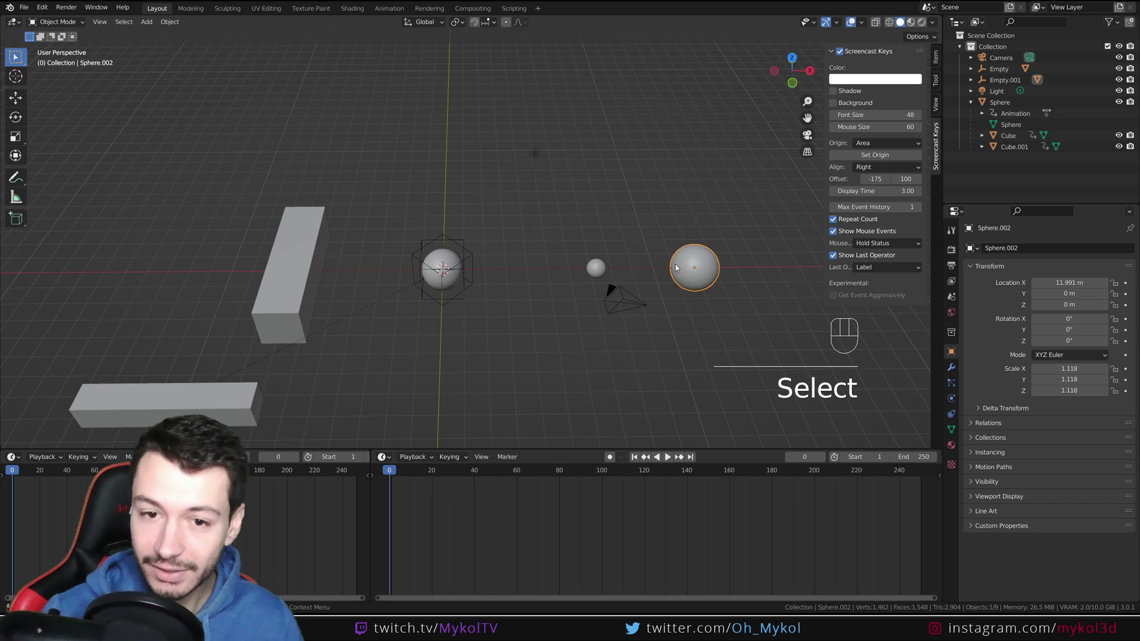
left_click(462, 301)
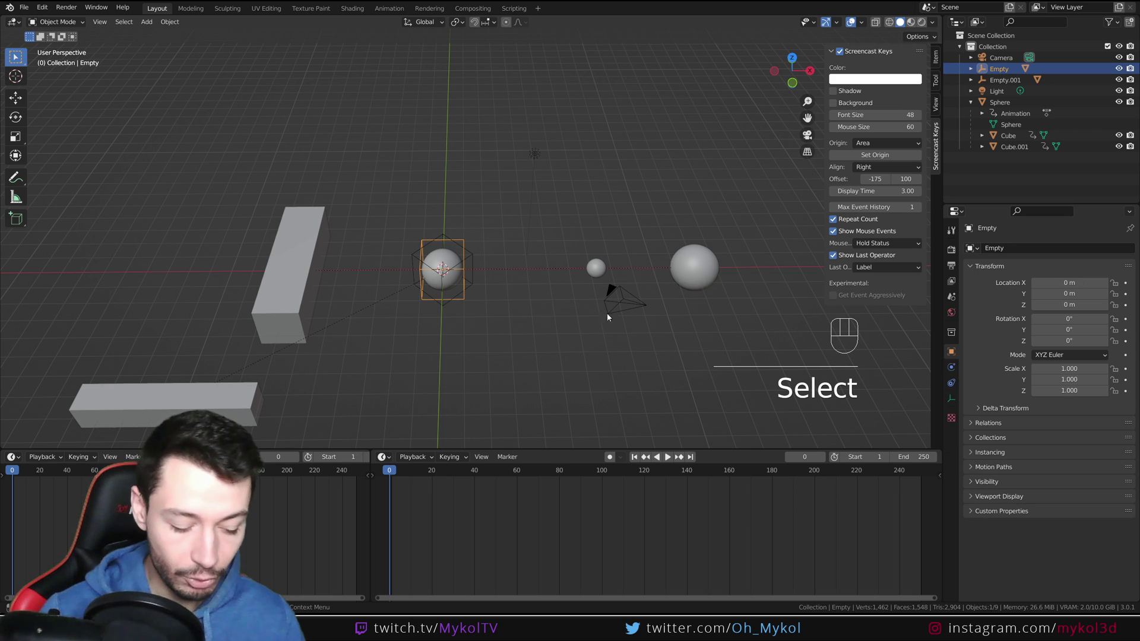
- Move Sphere.002 back under the first Empty by parenting it with the Object option
left_click(689, 278)
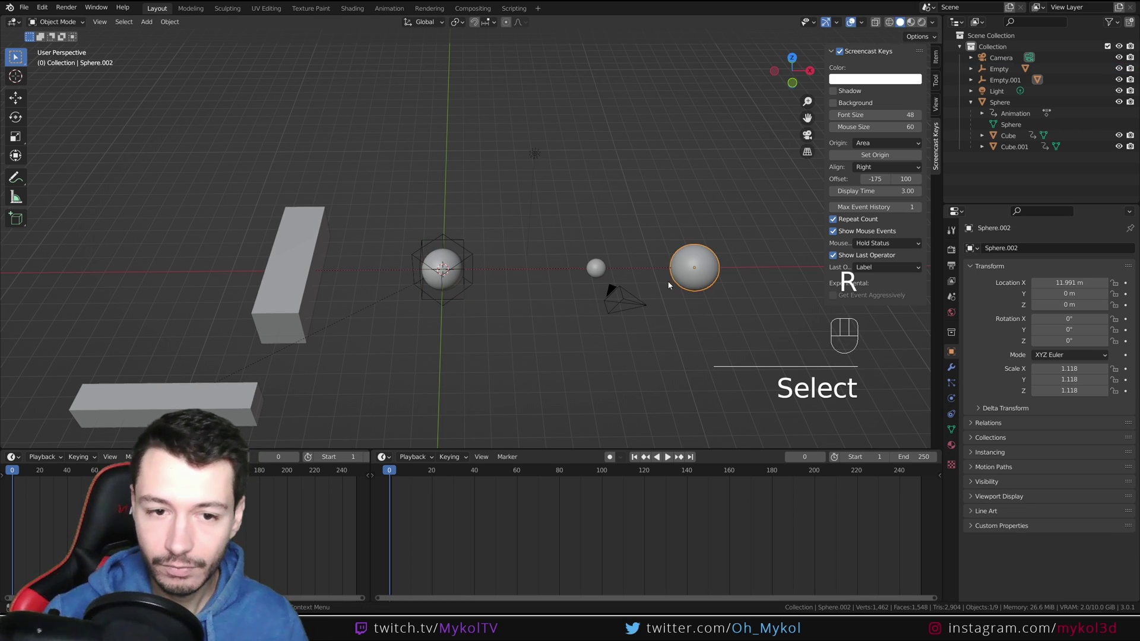
left_click(461, 307, "shift")
key("ctrl+p")
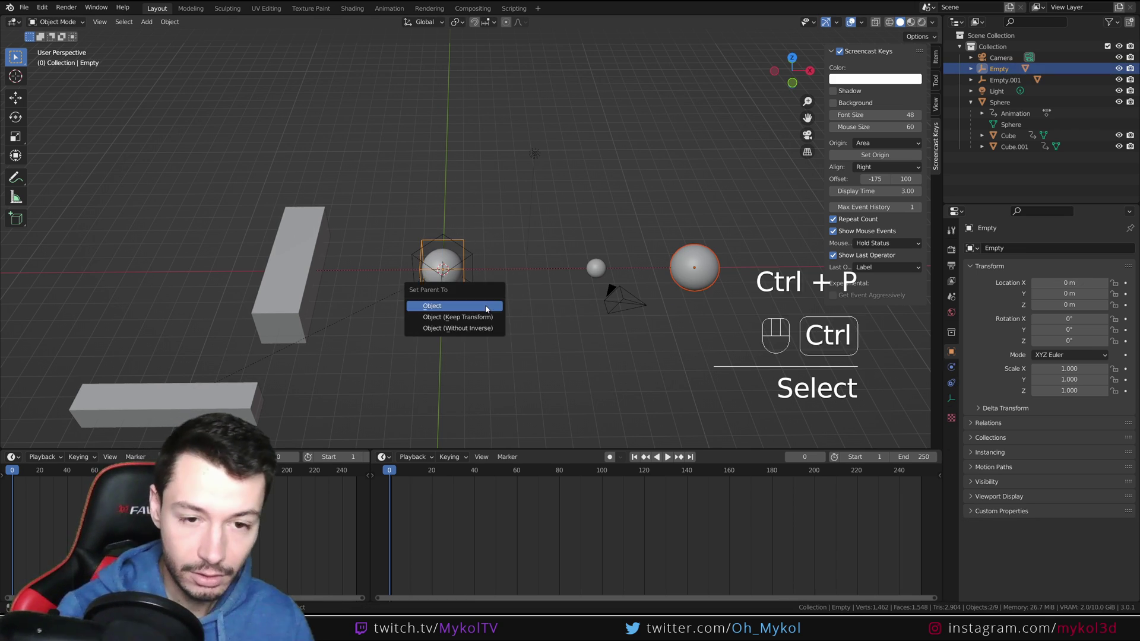
left_click(469, 300)
- Try a rotation of the first Empty about the Z axis to check its reassigned child, and cancel it
left_click(469, 301)
key("r")
key("z")
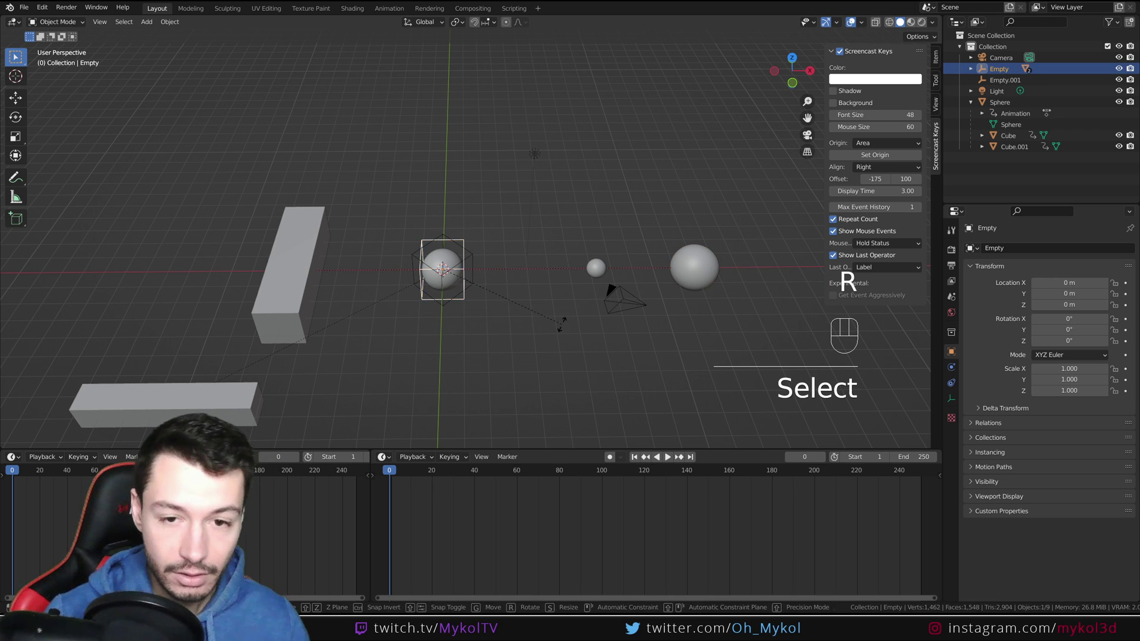
right_click(568, 278)
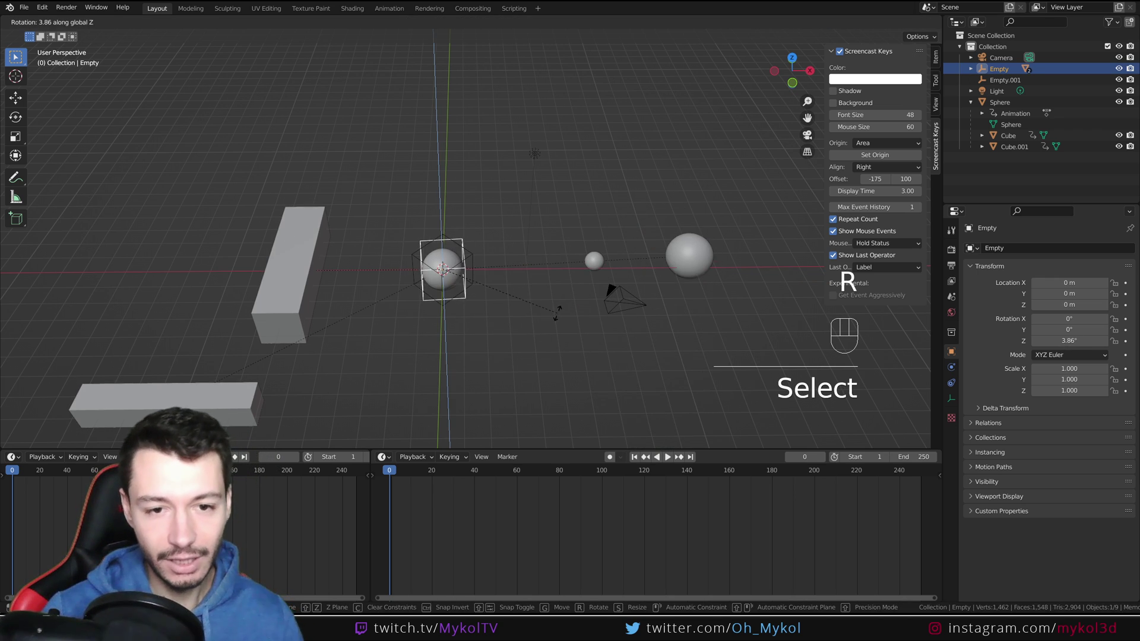
- Remove the parent of the larger sphere, Sphere.002, with the plain Clear Parent option
left_click(693, 264)
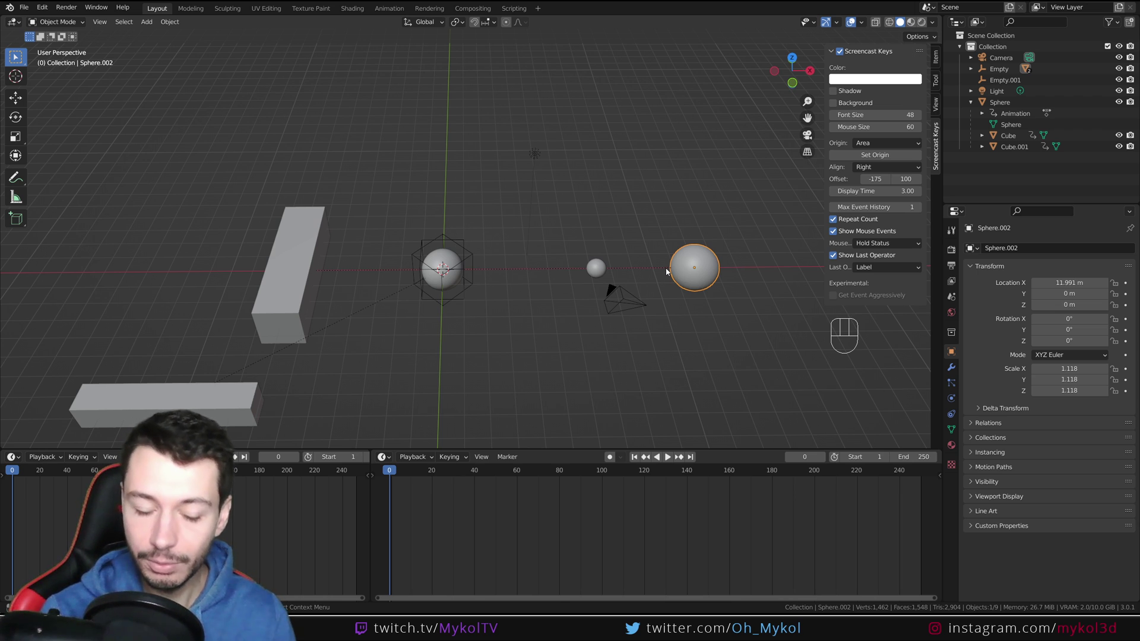
key("alt+p")
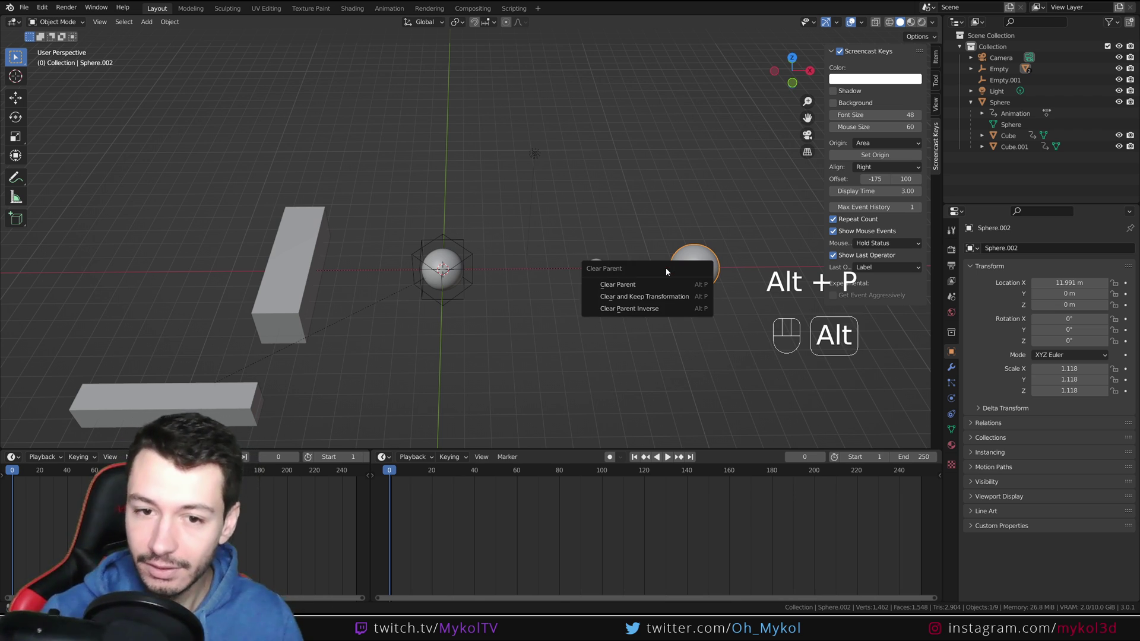
left_click(631, 287)
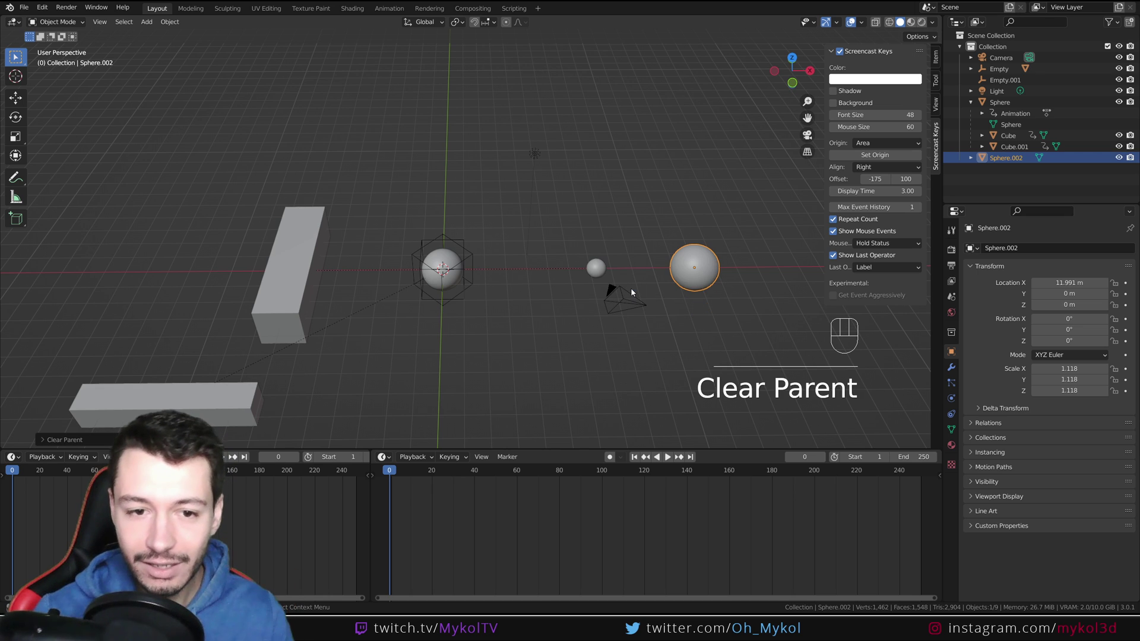
- Try a rotation of the first Empty about the Z axis to check that Sphere.002 is detached, and cancel it
left_click(460, 303)
key("r")
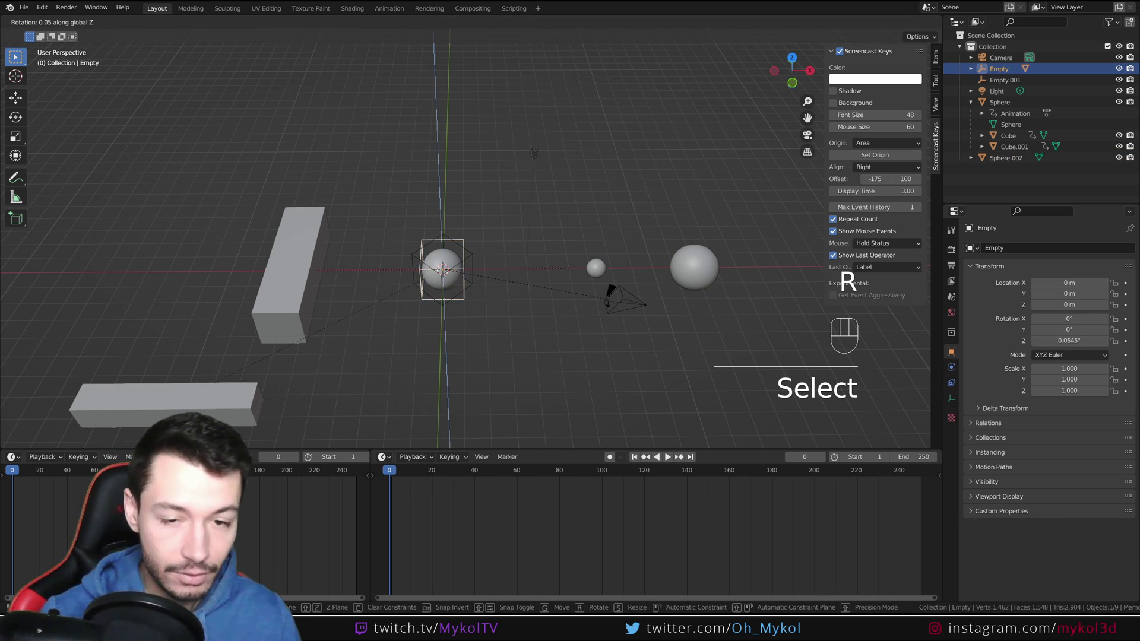
key("z")
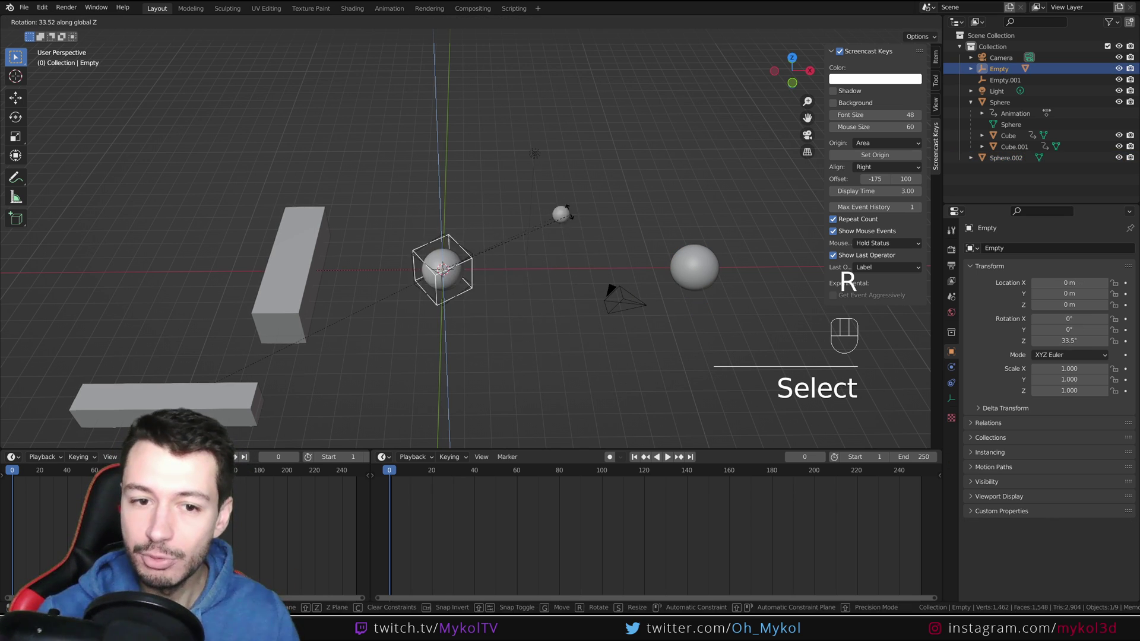
right_click(681, 272)
- Parent Sphere.002 to the second empty, Empty.001, using the Object option
left_click(681, 272)
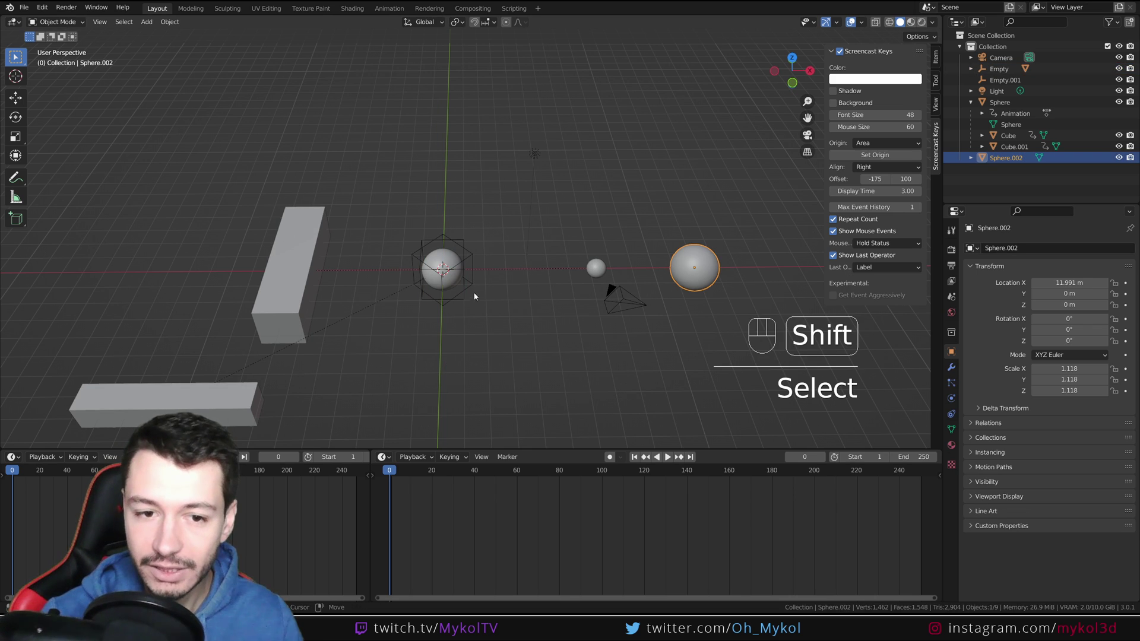
left_click(475, 291, "shift")
key("ctrl+p")
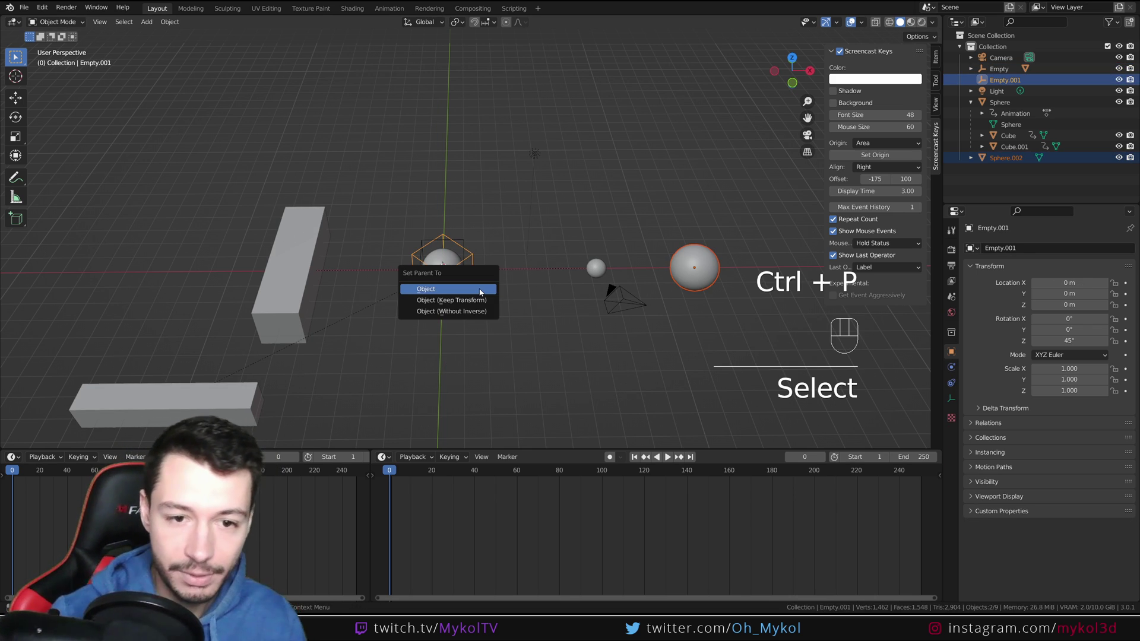
left_click(480, 290)
- Rotate Empty.001 about the Z axis to about 82°, carrying Sphere.002 along
key("r")
key("z")
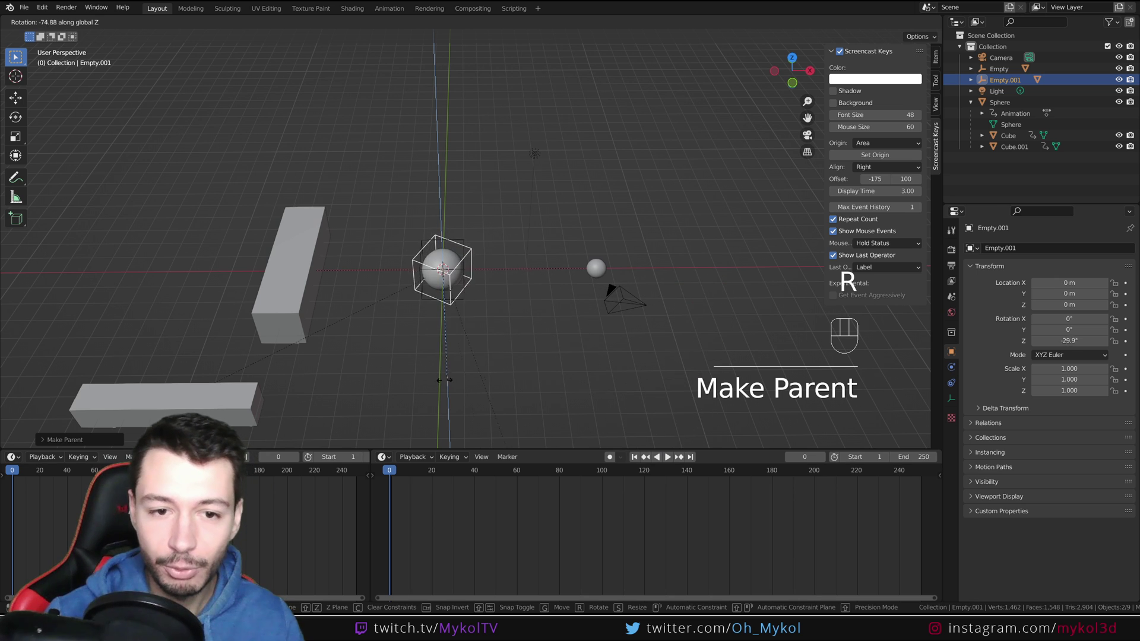
left_click(511, 256)
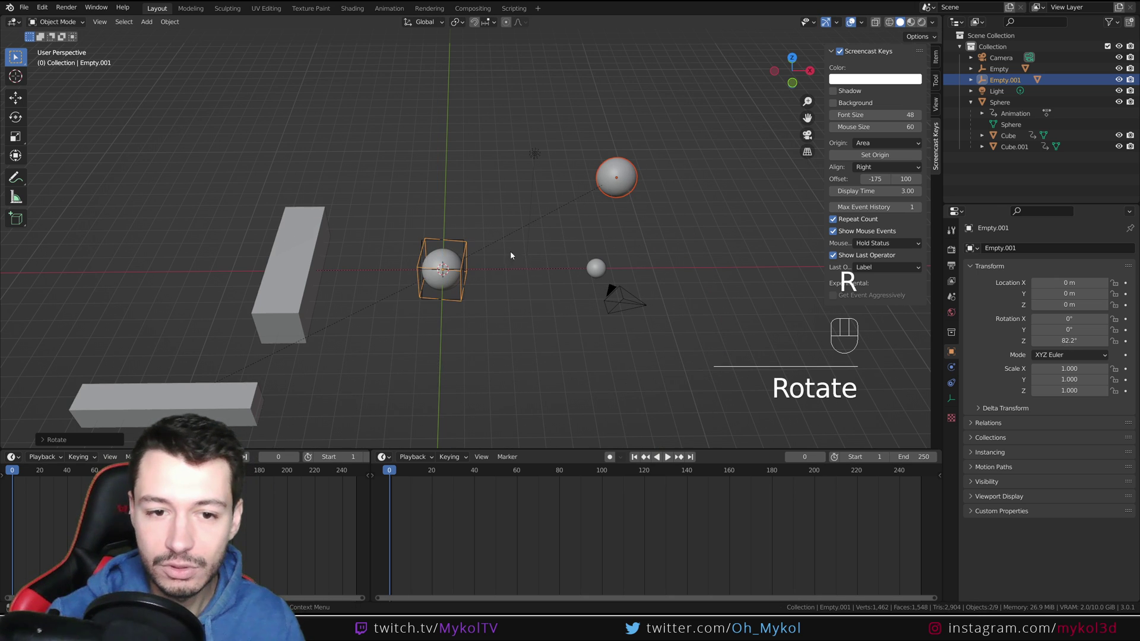
- Rotate the first Empty to about -22.7° on the Z axis and insert a Rotation keyframe at frame 0
left_click(465, 299)
key("r")
key("z")
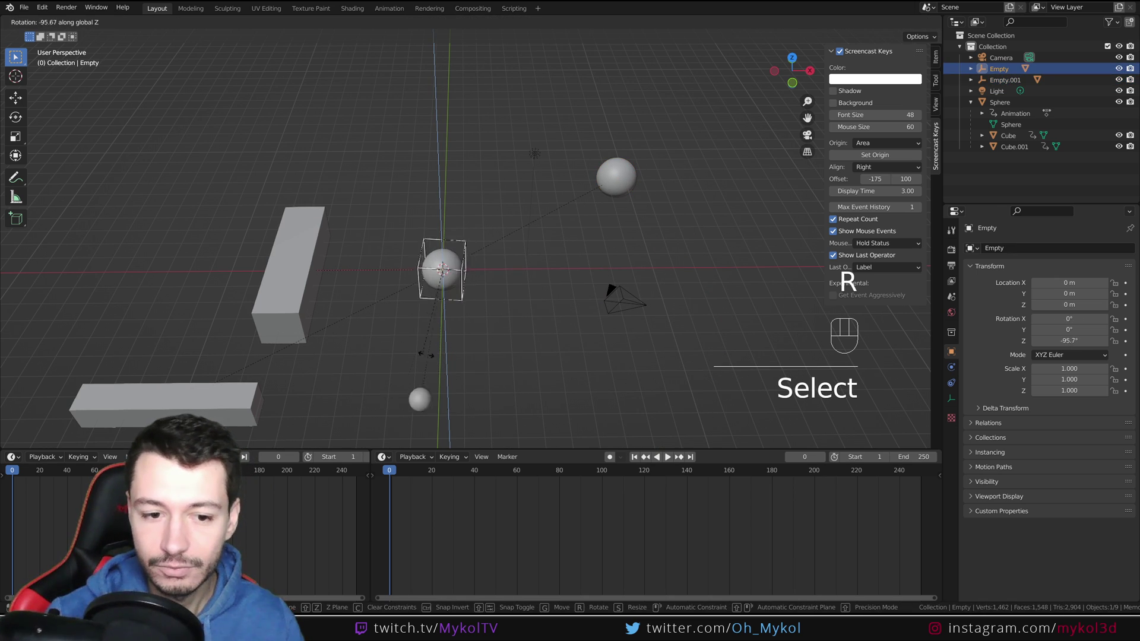
left_click(555, 339)
key("i")
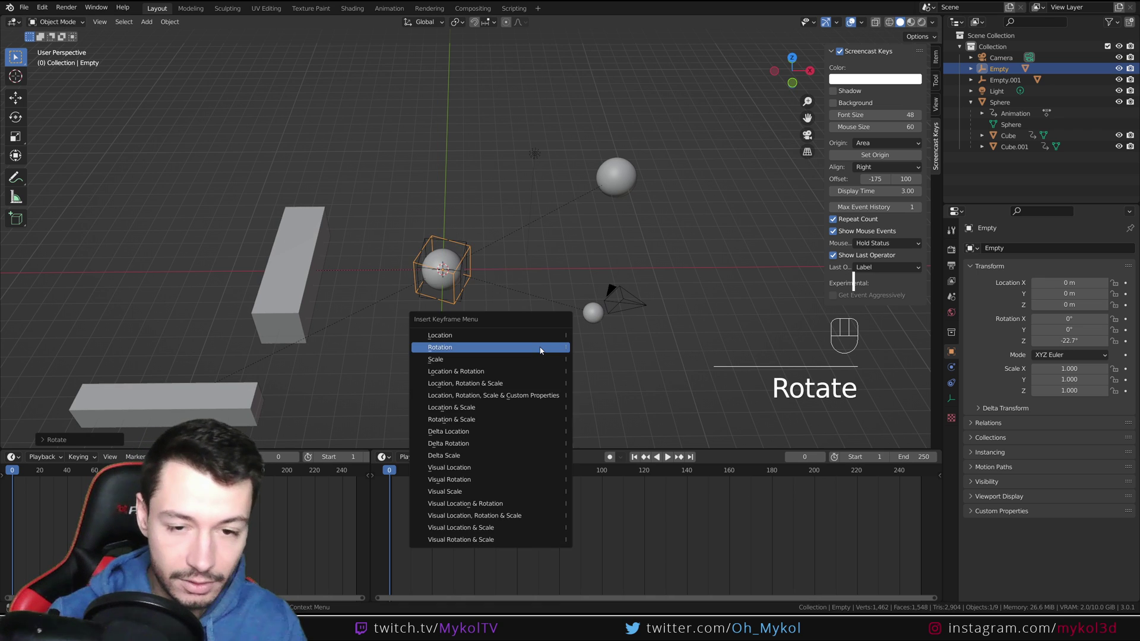
left_click(541, 350)
- At frame 120, rotate the first Empty about -356° around the Z axis and insert a Rotation keyframe
left_click_drag(392, 478, 644, 476)
key("r")
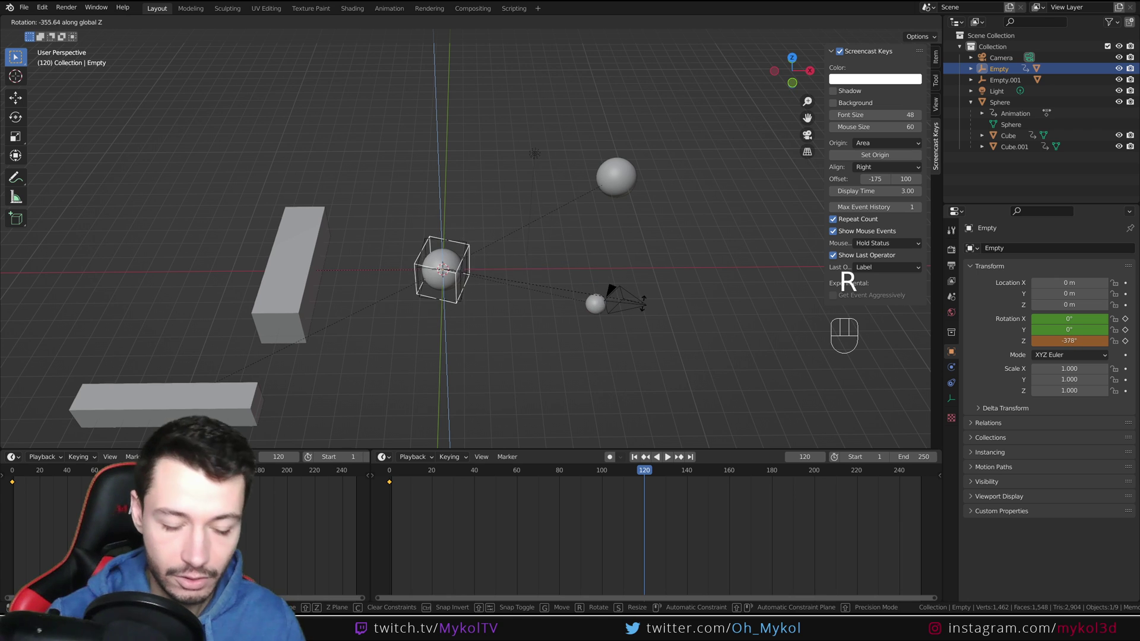
left_click(644, 306)
key("i")
left_click(643, 304)
- Insert a Rotation keyframe on Empty.001 at frame 120
left_click(610, 288)
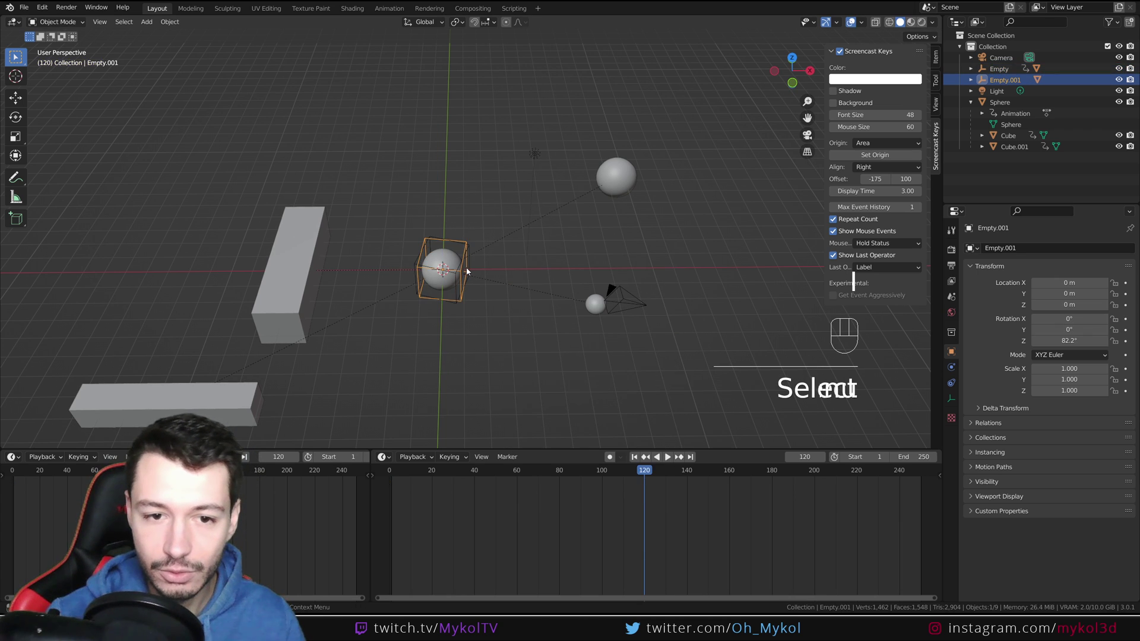
key("i")
left_click(654, 345)
- At frame 1, rotate Empty.001 to about 374° on the Z axis, keyframe its rotation, and scrub the timeline to preview the motion
key("shift+Left")
key("r")
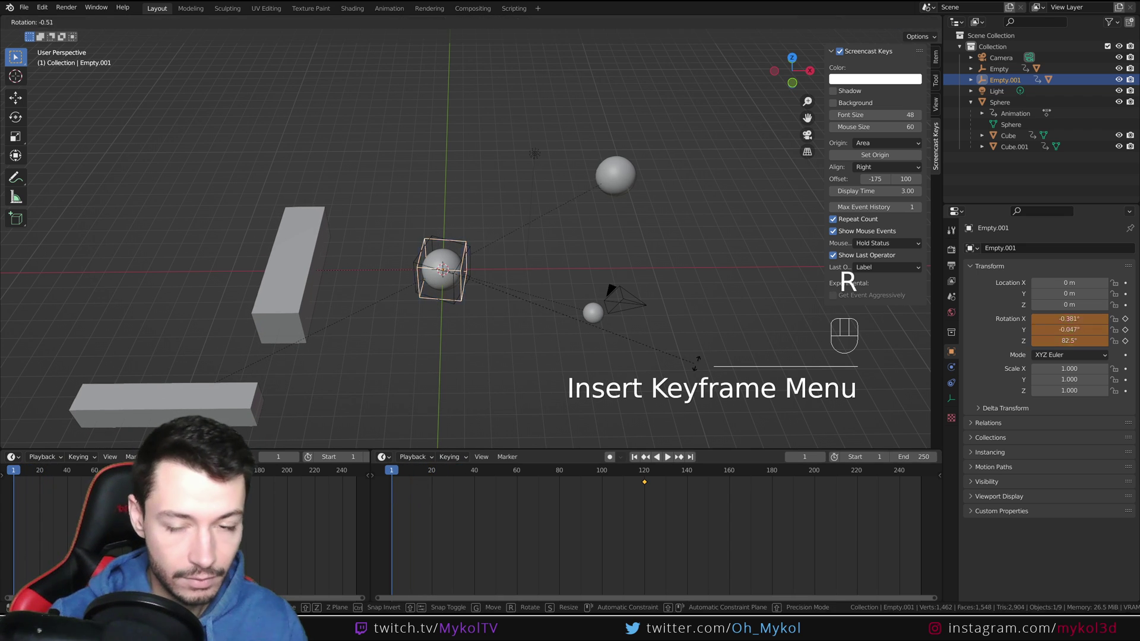
left_click(698, 337)
key("i")
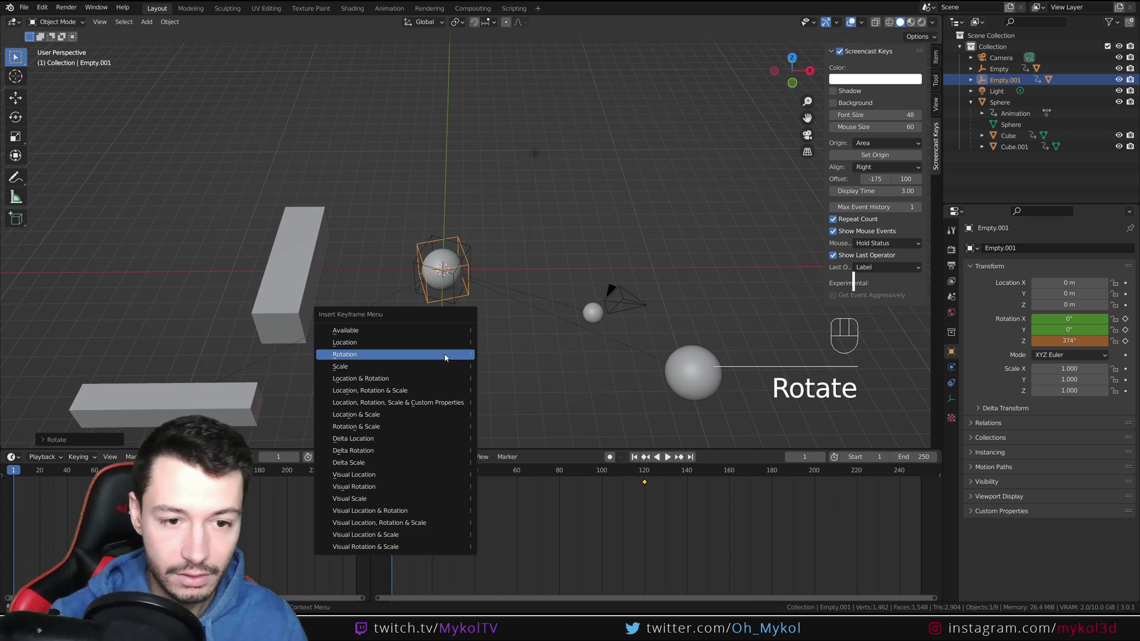
left_click(446, 358)
left_click_drag(402, 472, 614, 472)
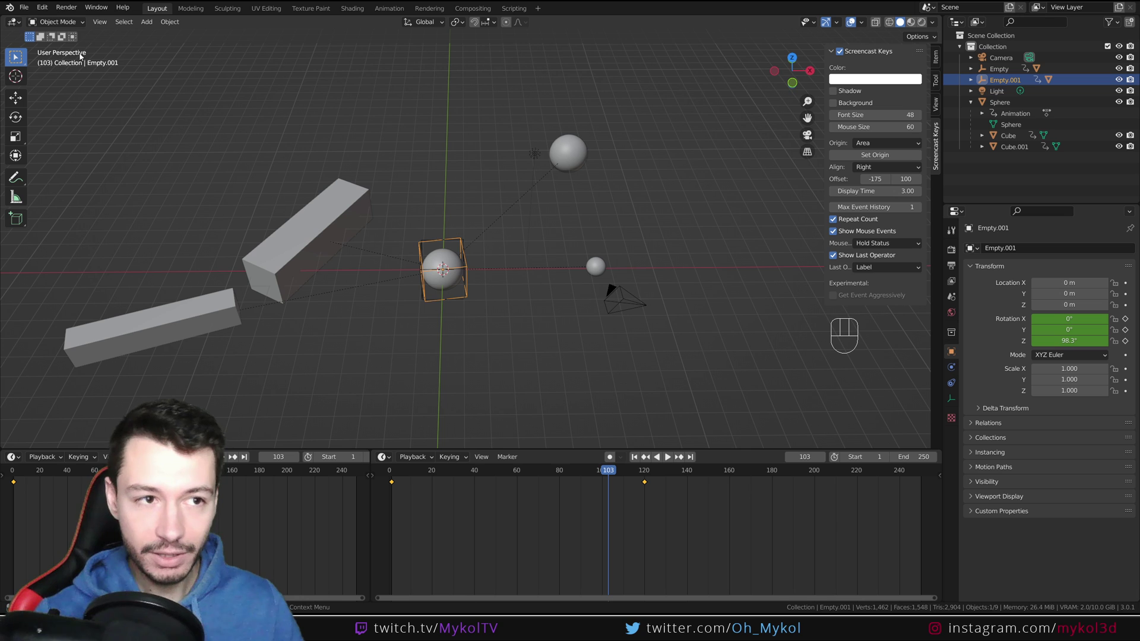
- Start a new file without saving the changes to the current scene
left_click(24, 7)
mouse_move(30, 22)
left_click(152, 23)
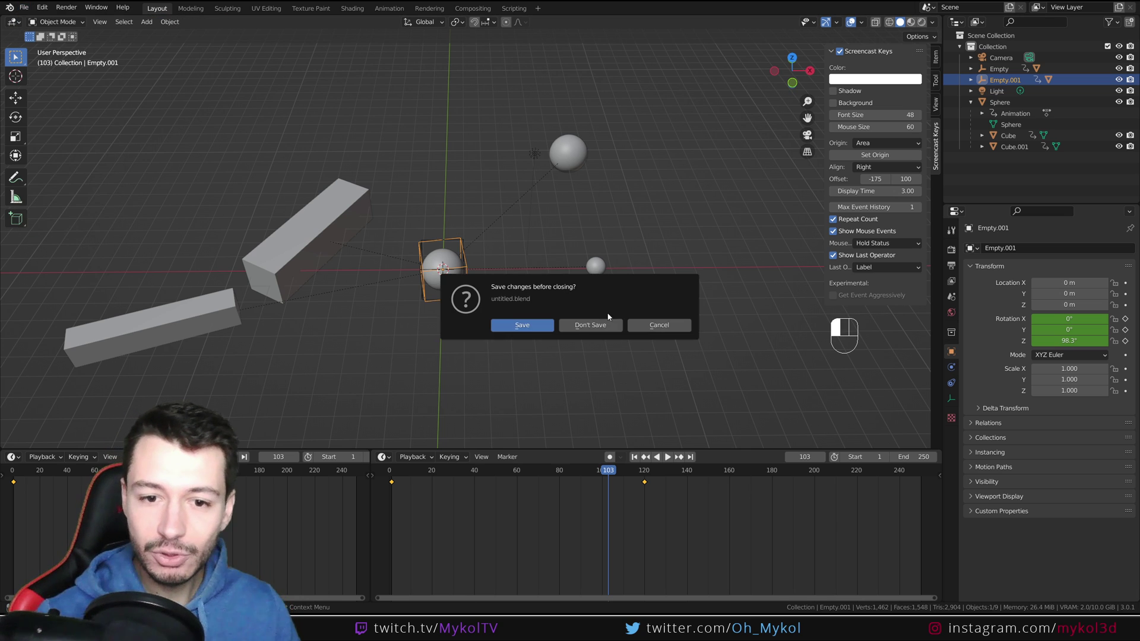
left_click(602, 326)
- Add an empty to the new scene and move it -10 m along the X axis
middle_click_drag(563, 333, 549, 310)
key("KP_7")
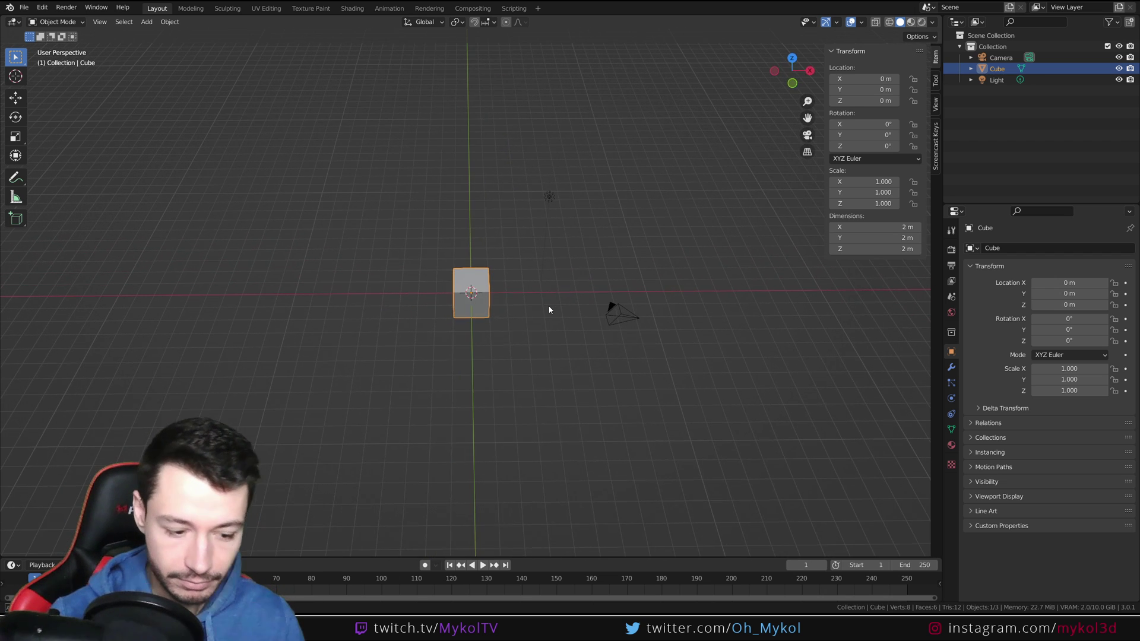
key("shift+a")
mouse_move(550, 306)
left_click(584, 304)
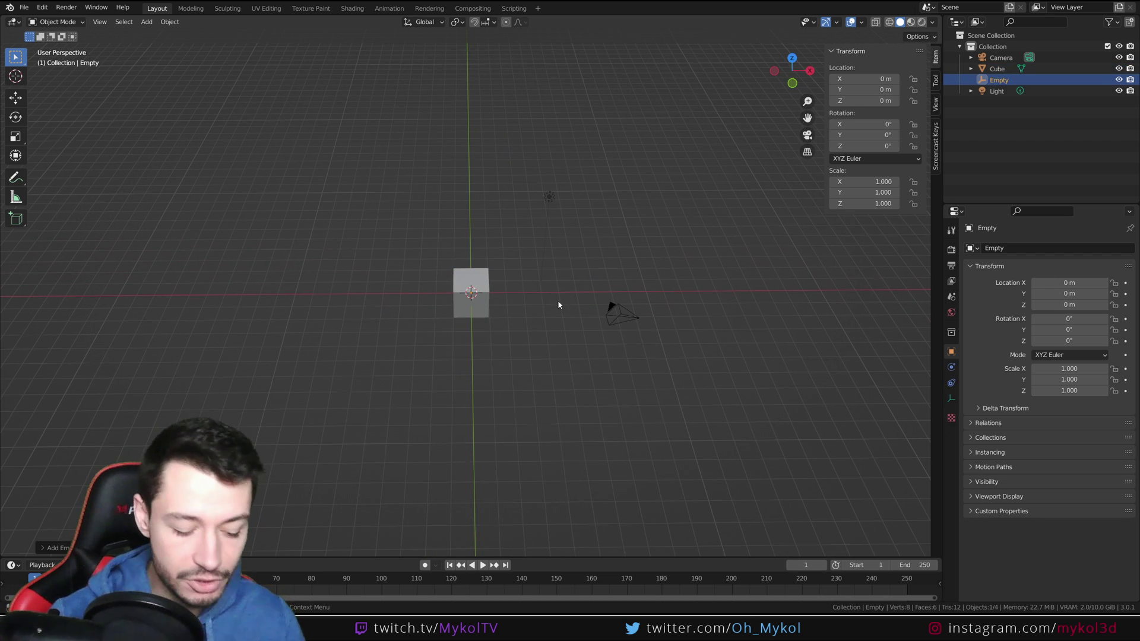
type("gx-10")
key("Return")
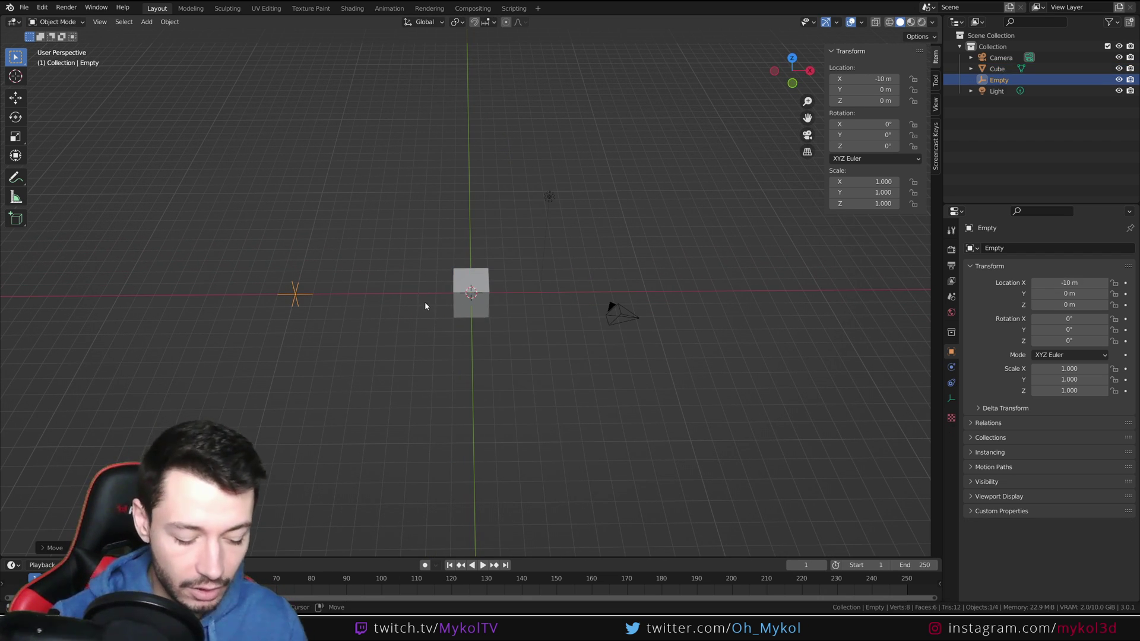
- Duplicate the empty along the X axis, placing the copy at X 10 m on the cube's other side, and deselect everything
key("shift+d")
type("x10")
key("Return")
middle_click_drag(755, 333, 503, 344)
scroll(534, 338, "up", 3)
left_click(506, 386)
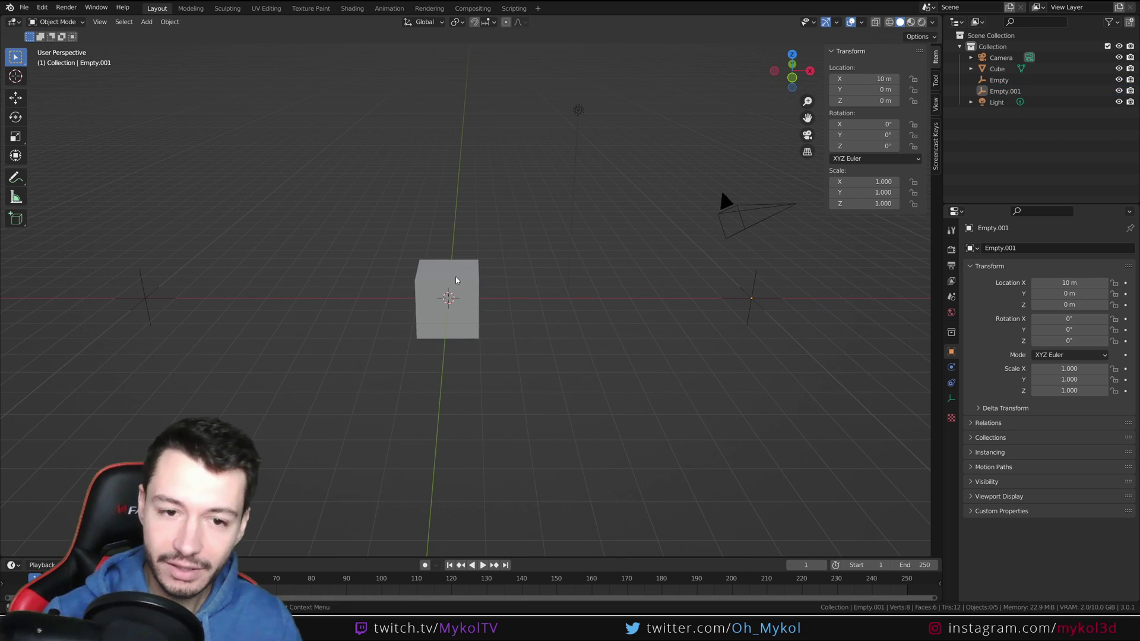
- Parent the cube to the empty at X -10 m using the Object option, and clear the selection
left_click(456, 280)
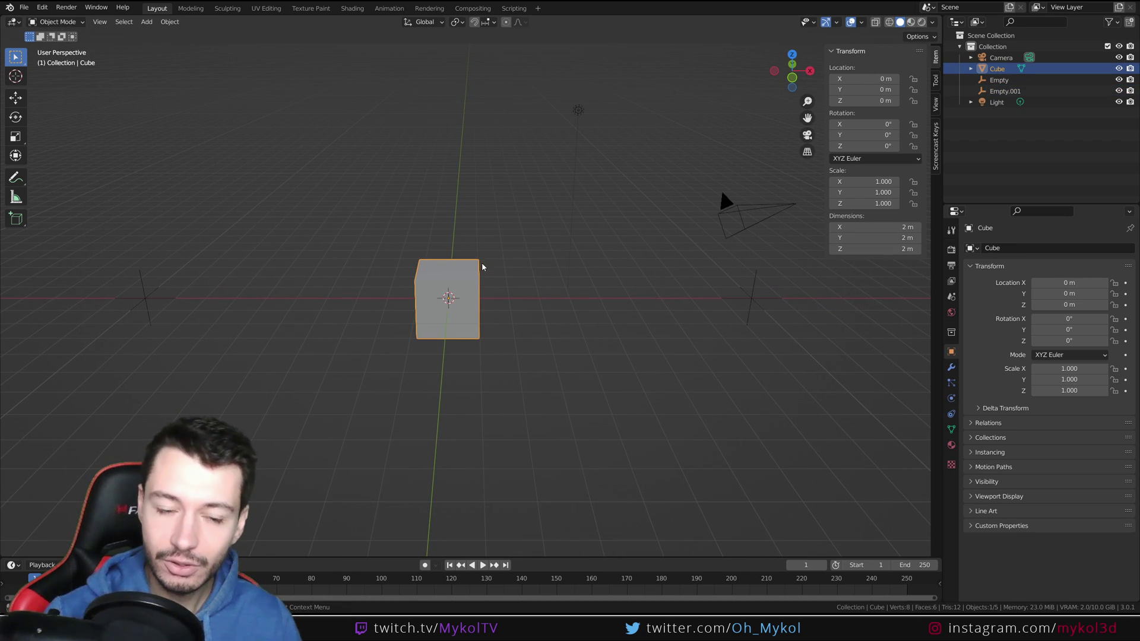
left_click(146, 299, "shift")
key("ctrl+p")
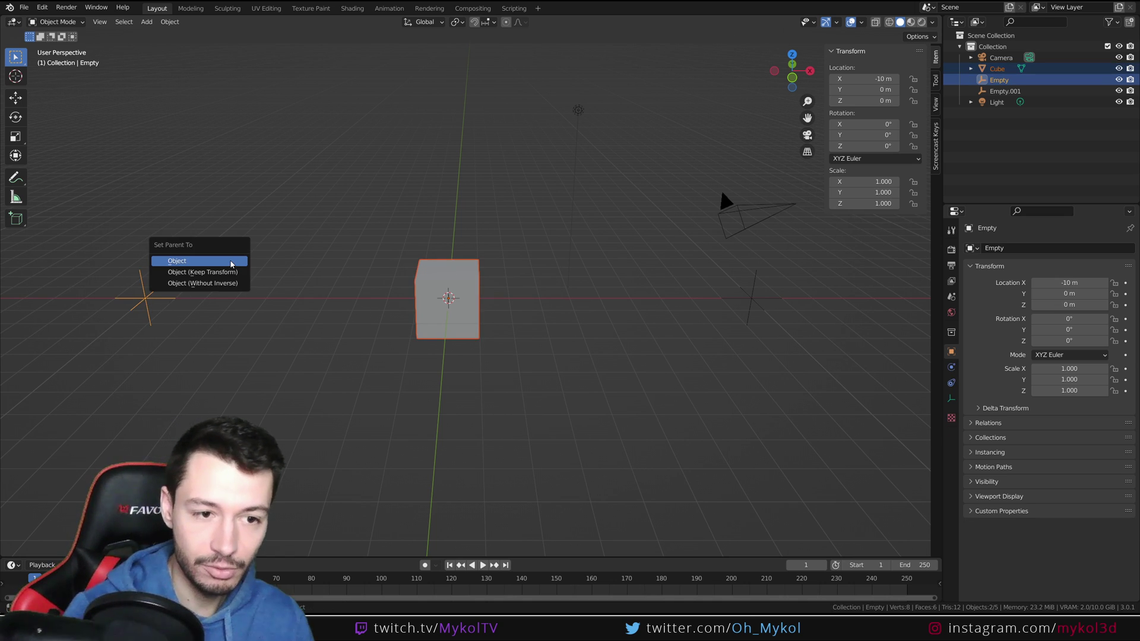
left_click(230, 264)
left_click(257, 400)
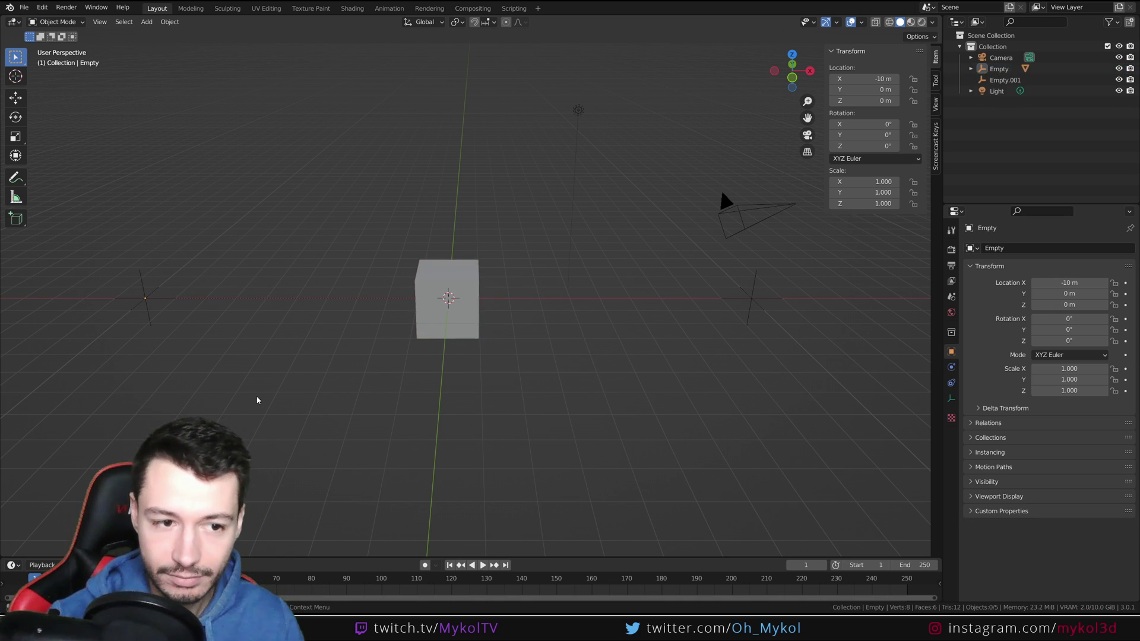
- Scale the parent Empty down uniformly to about 0.58
left_click(161, 303)
key("s")
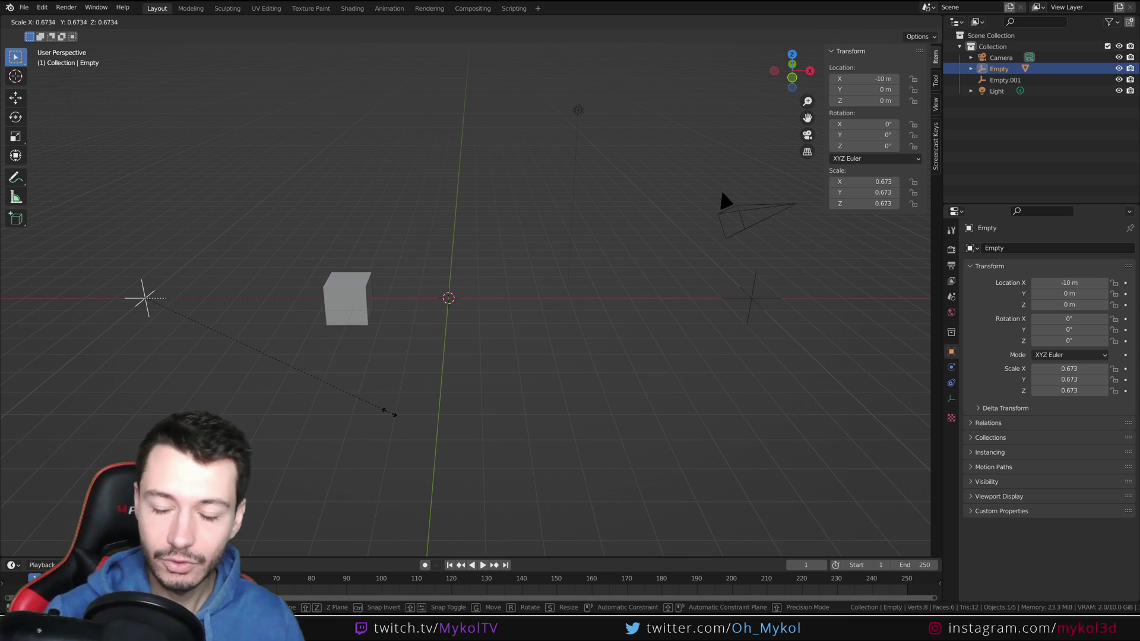
left_click(364, 402)
- Turn on the Screencast Keys overlay and return to the object's transform values
left_click(936, 147)
left_click(839, 51)
left_click(936, 56)
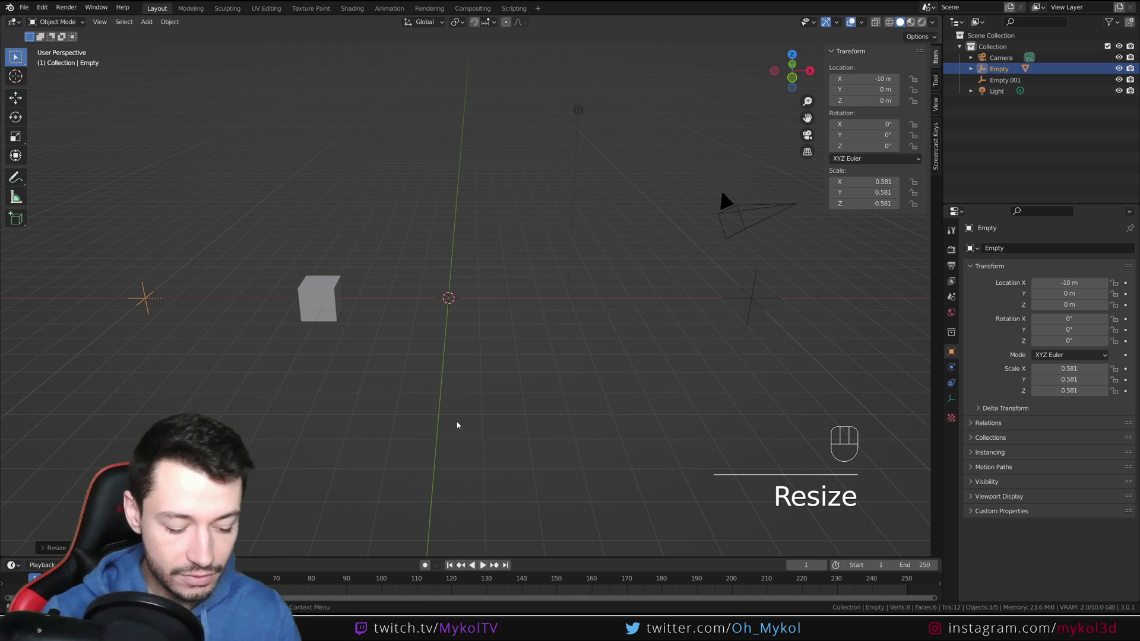
- Scale the parent Empty down to about 0.46 and select the child cube to inspect its scale and dimensions
key("s")
left_click(390, 411)
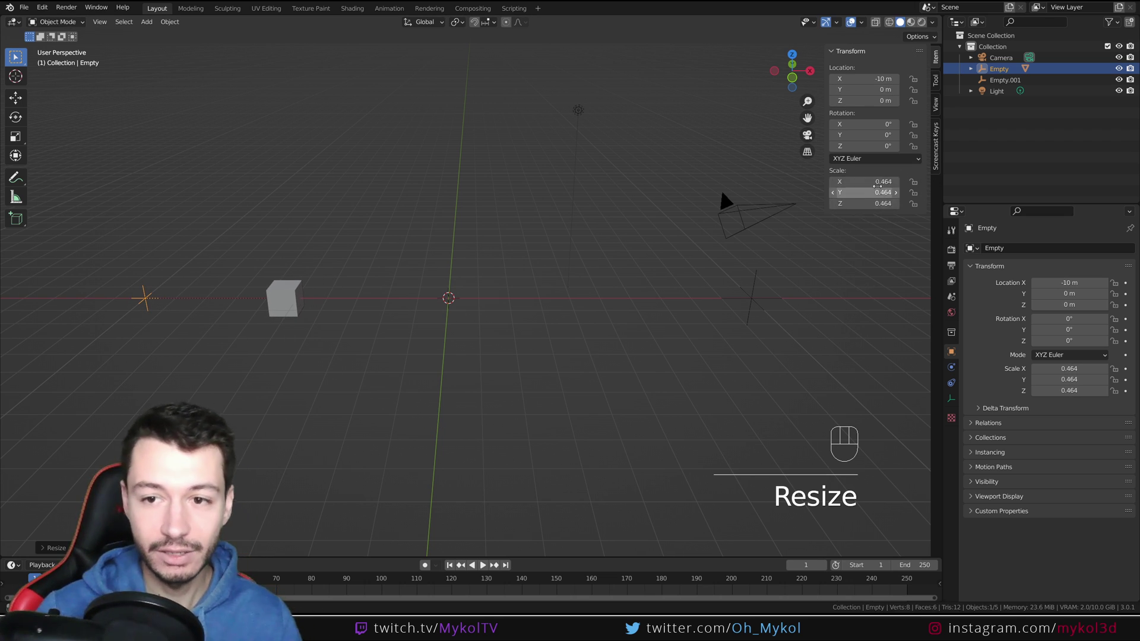
left_click(288, 295)
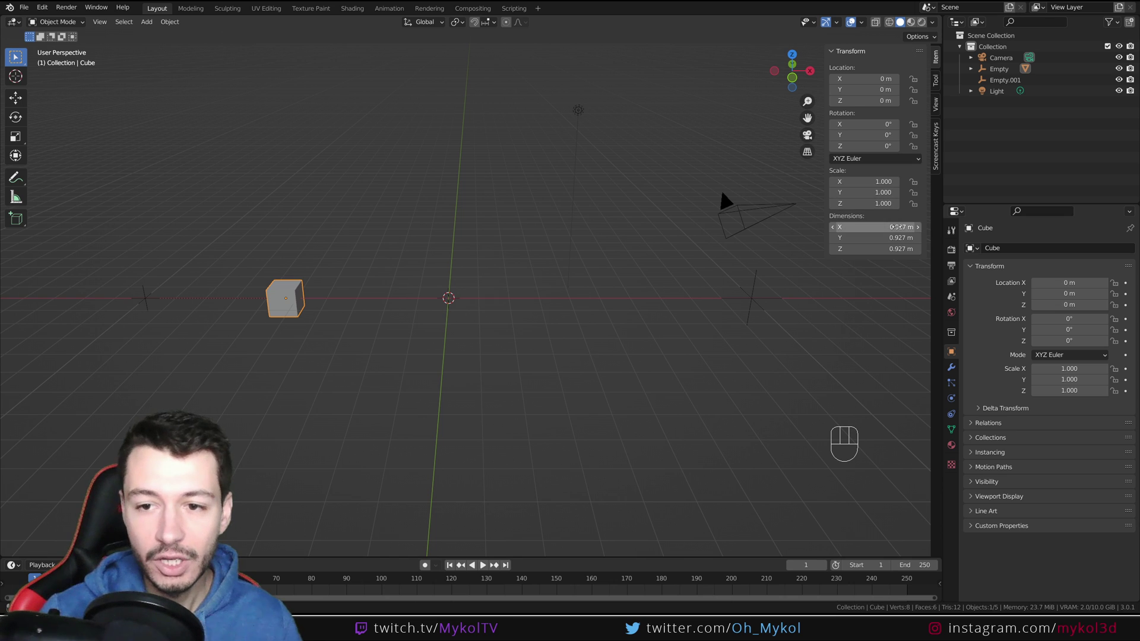
- Scale the parent Empty down further until the child cube measures about 0.67 m per side
left_click(146, 299)
key("s")
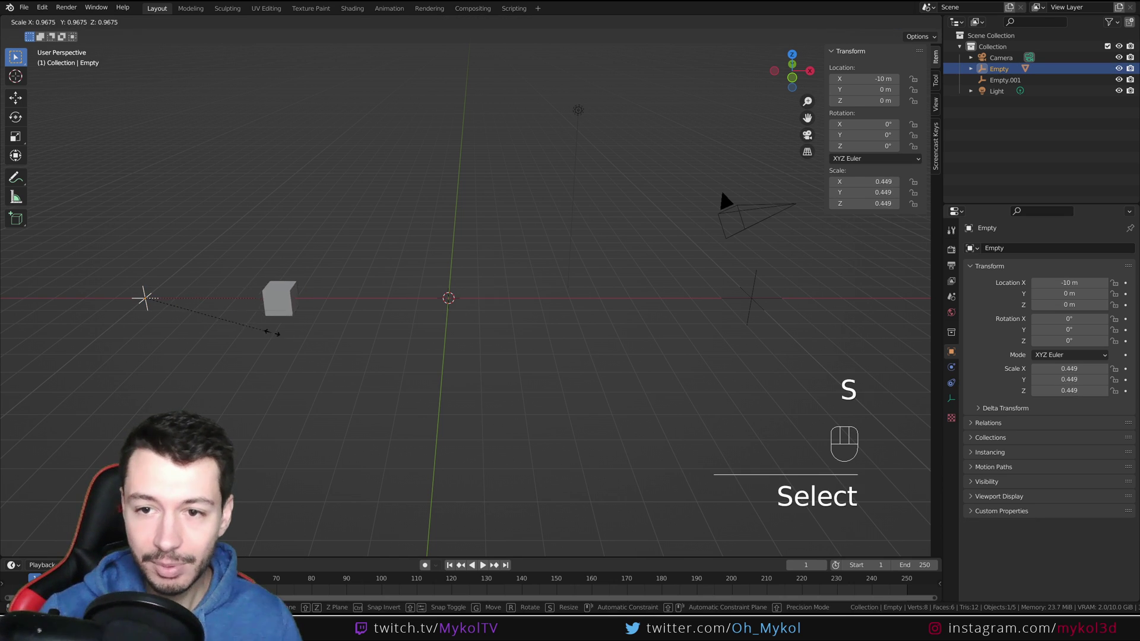
left_click(270, 331)
left_click(289, 294)
key("s")
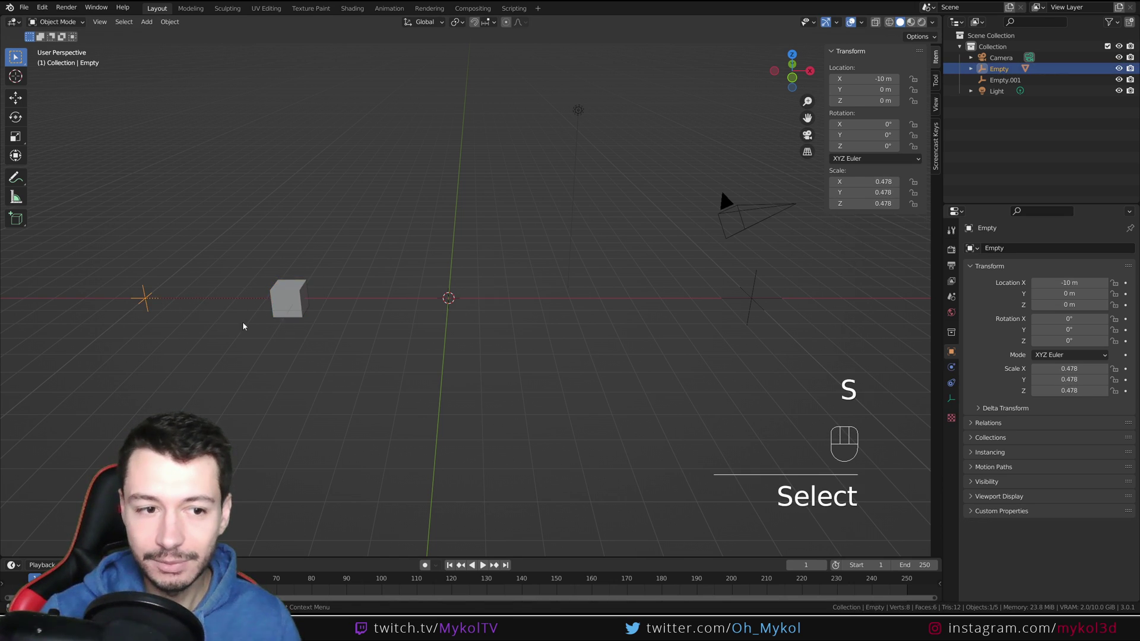
left_click(244, 324)
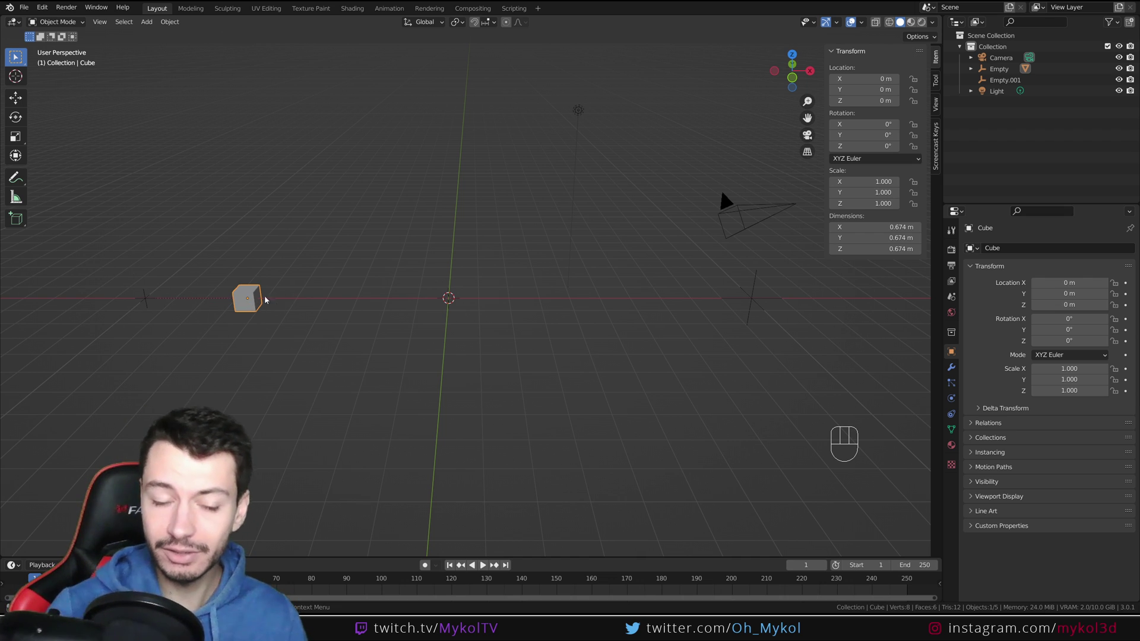
- Try Clear Parent on the scaled-down cube to compare its transform, and undo it
key("alt+p")
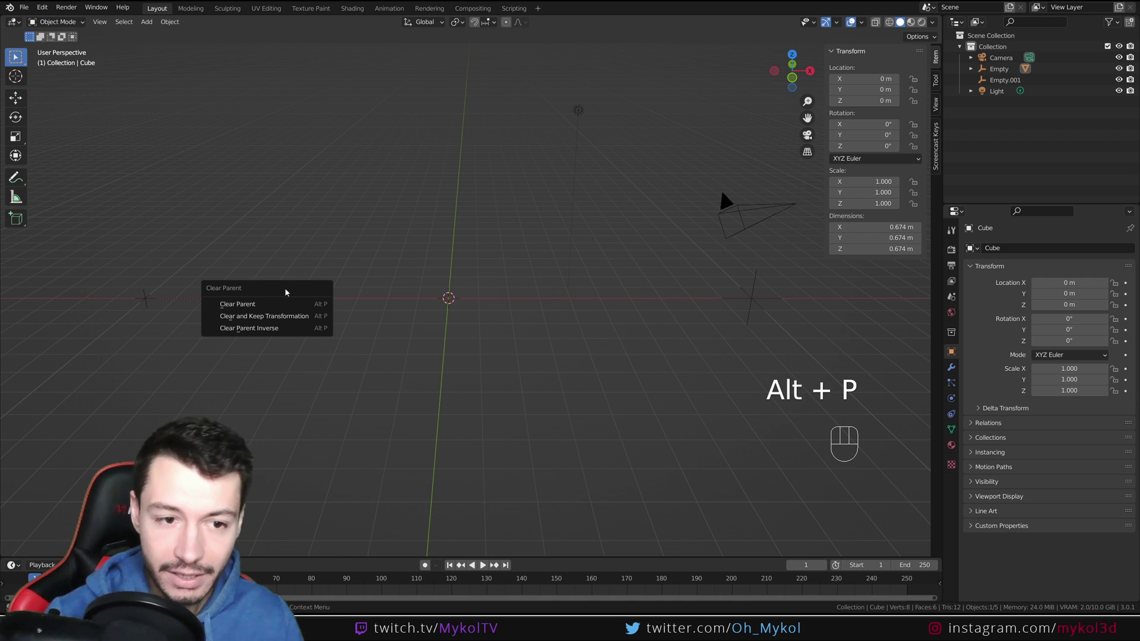
left_click(265, 306)
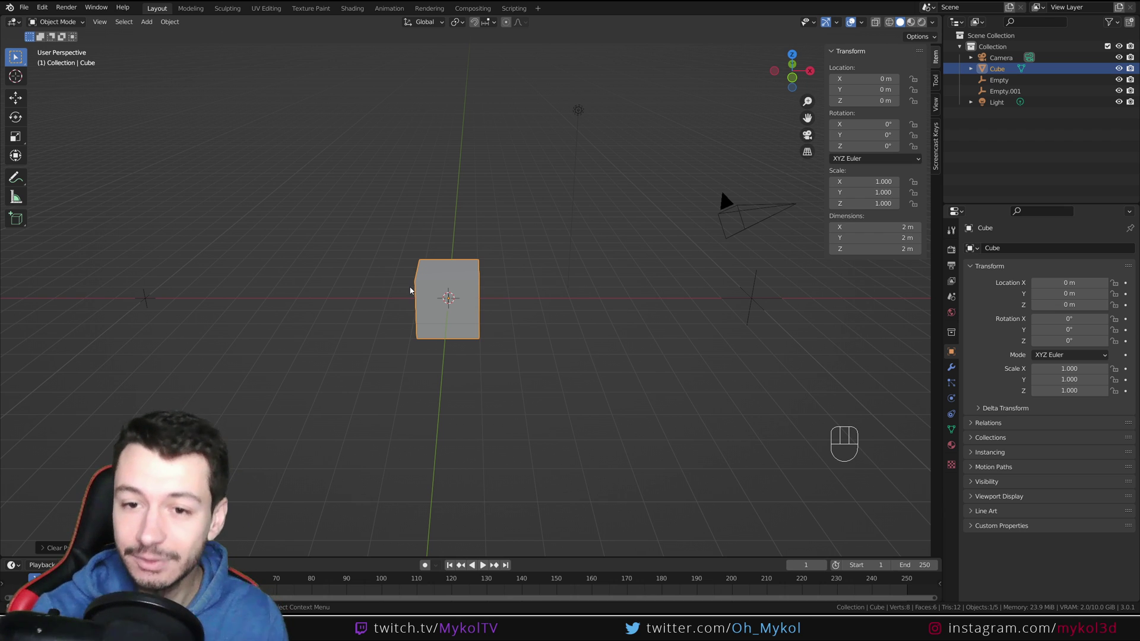
key("ctrl+z")
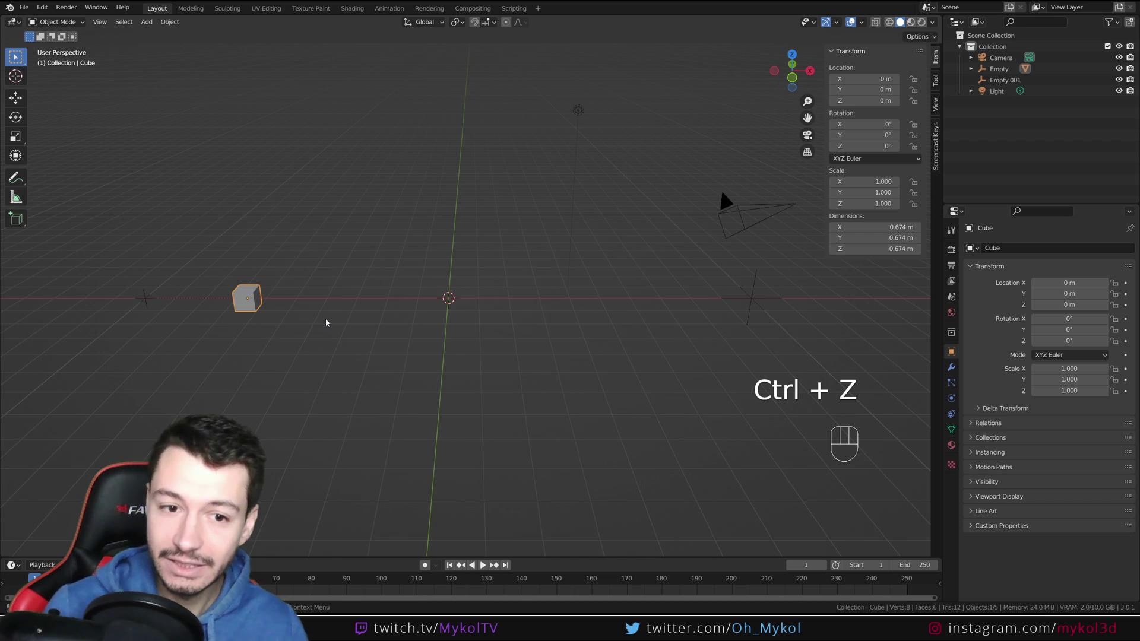
middle_click_drag(334, 318, 432, 328)
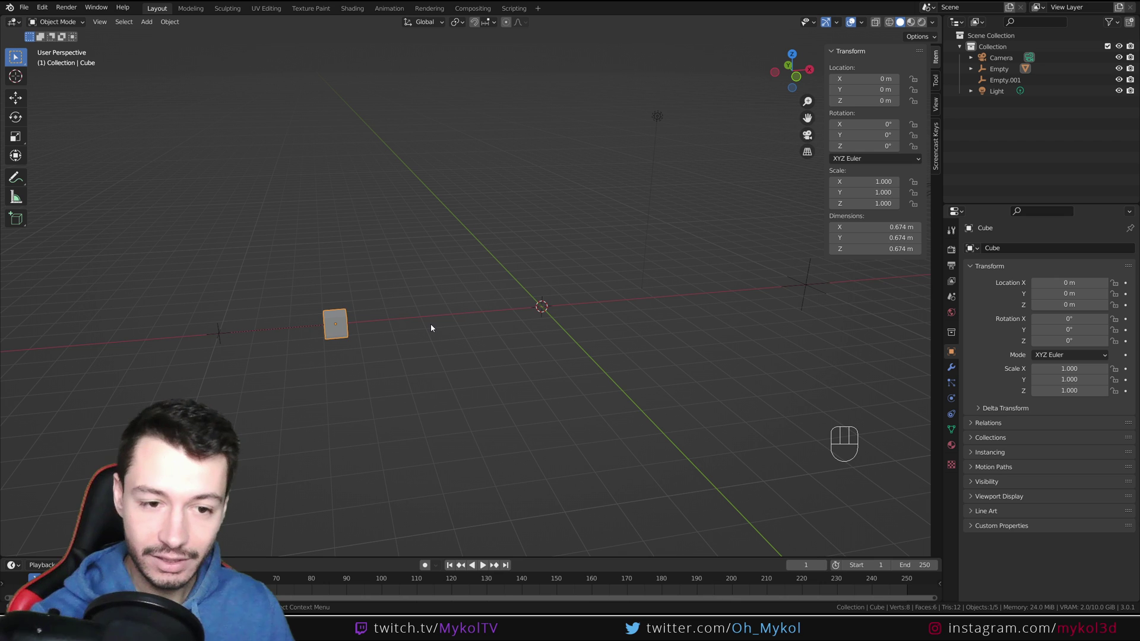
- Try Clear and Keep Transformation on the scaled-down cube, compare its transform with the former parent Empty's, and undo it
key("alt")
key("alt+p")
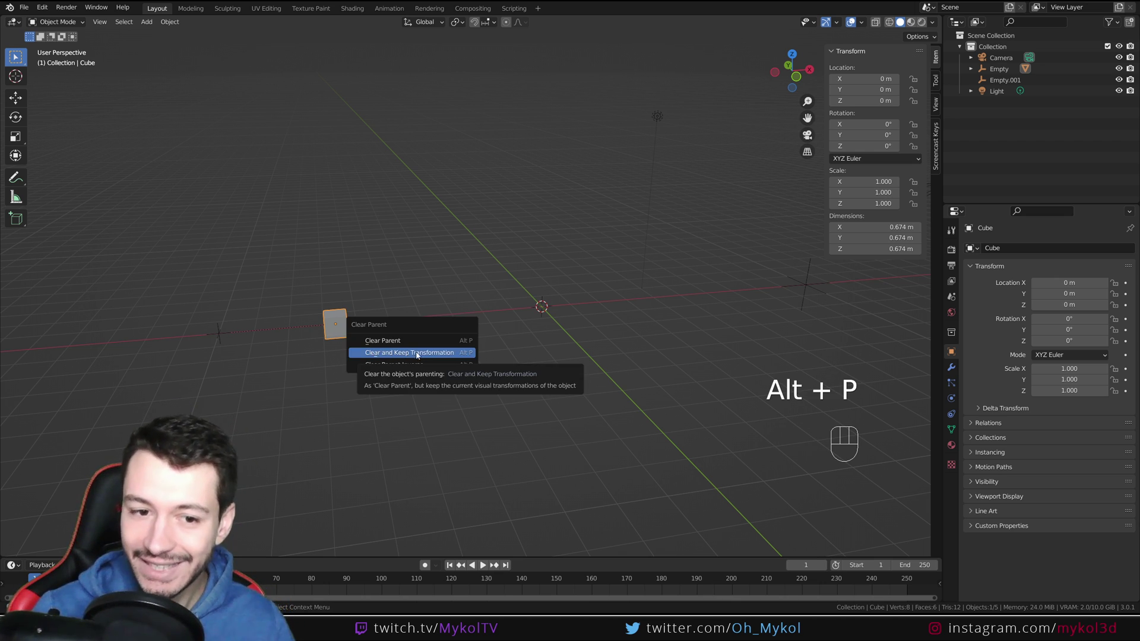
left_click(424, 354)
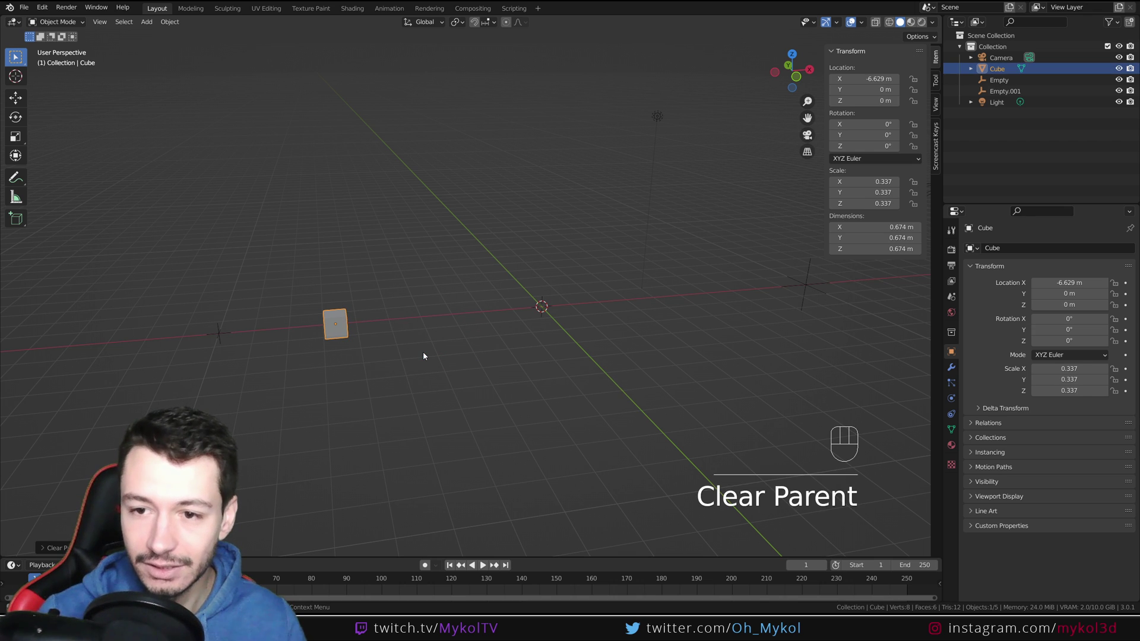
left_click(220, 334)
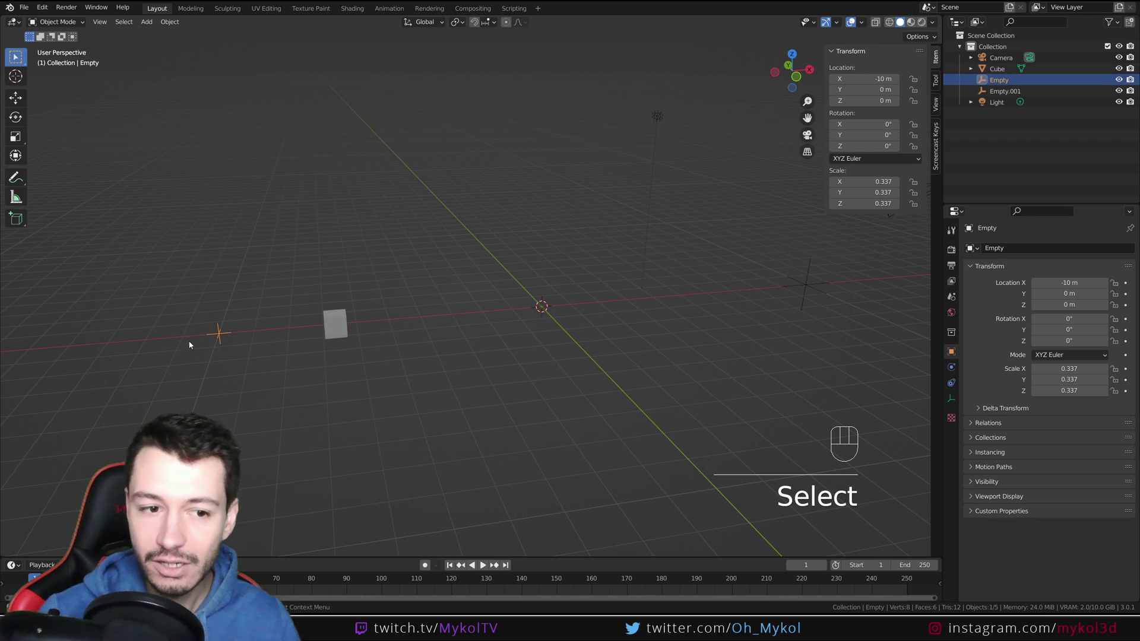
left_click(336, 324)
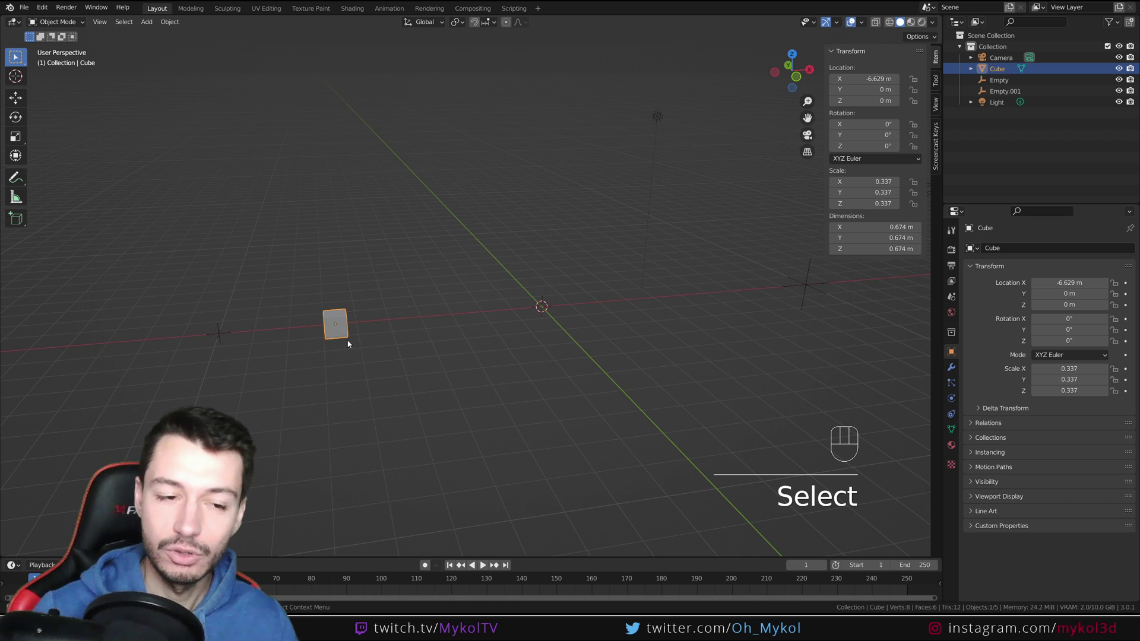
key("ctrl+z")
key("ctrl+z")
key("ctrl+z")
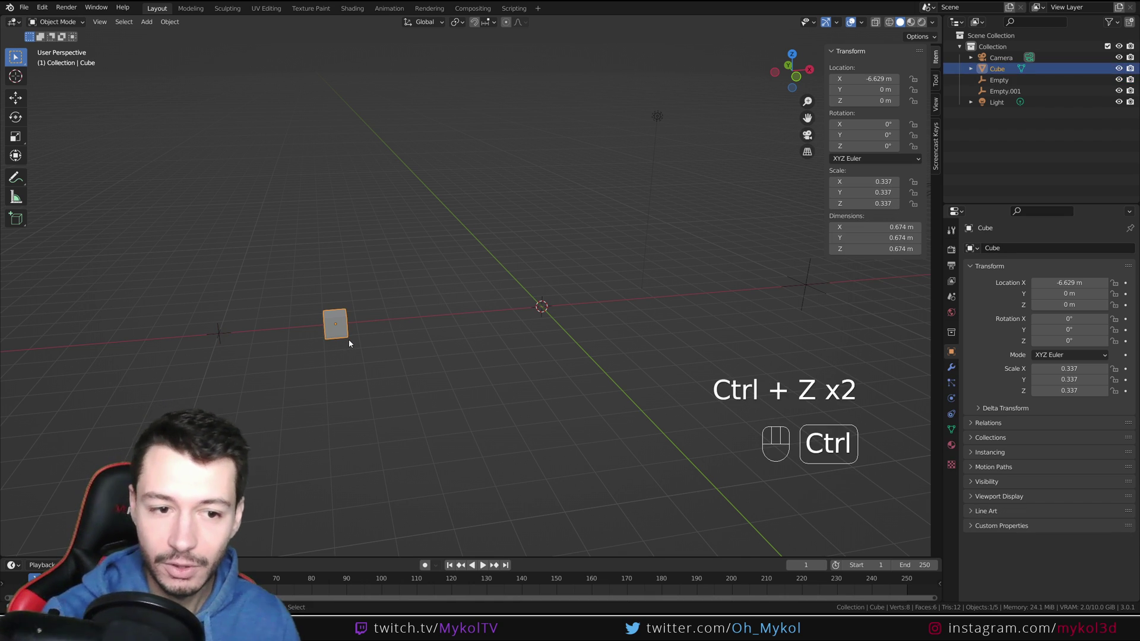
- Compare the scale values of the parent Empty and its child cube
middle_click_drag(450, 314, 484, 315)
middle_click_drag(484, 315, 418, 315, "shift")
left_click(146, 331)
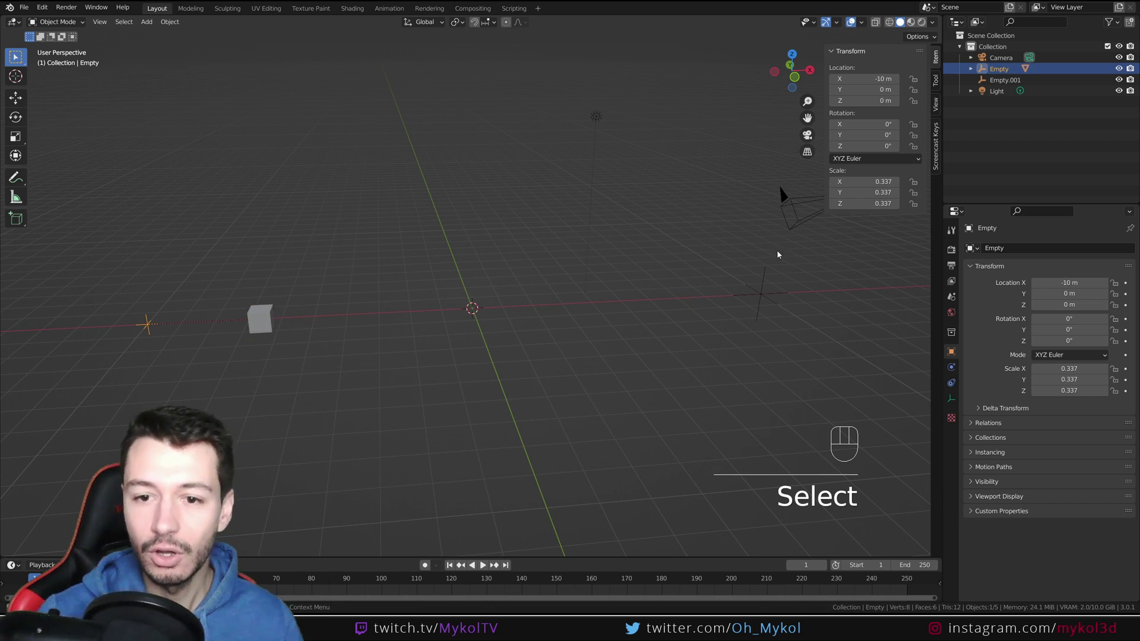
left_click(266, 320)
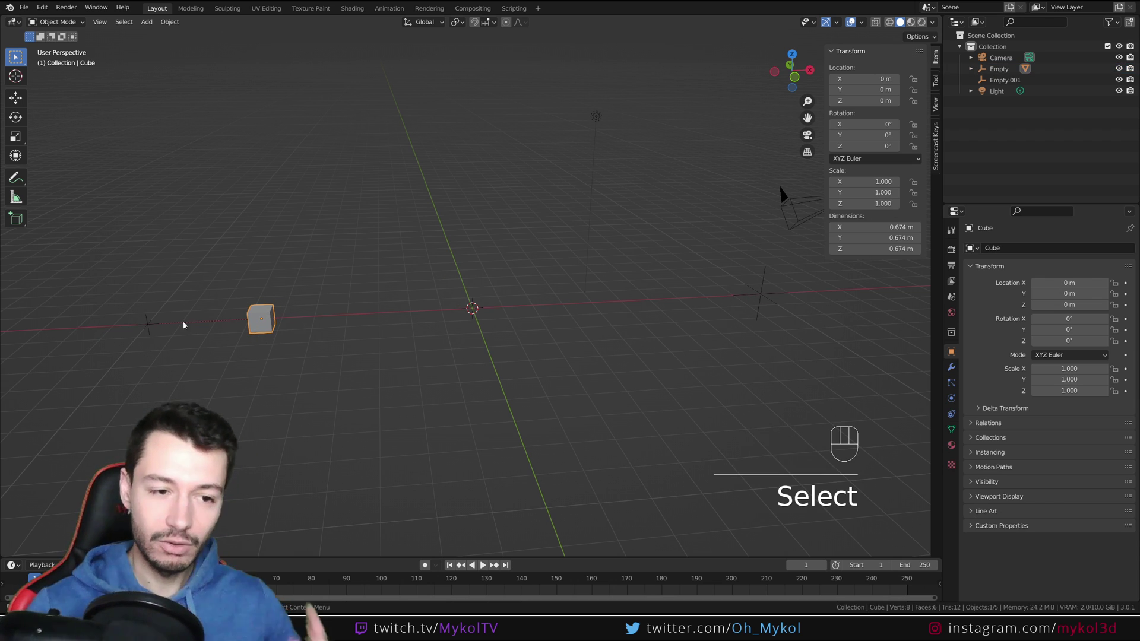
left_click(147, 325)
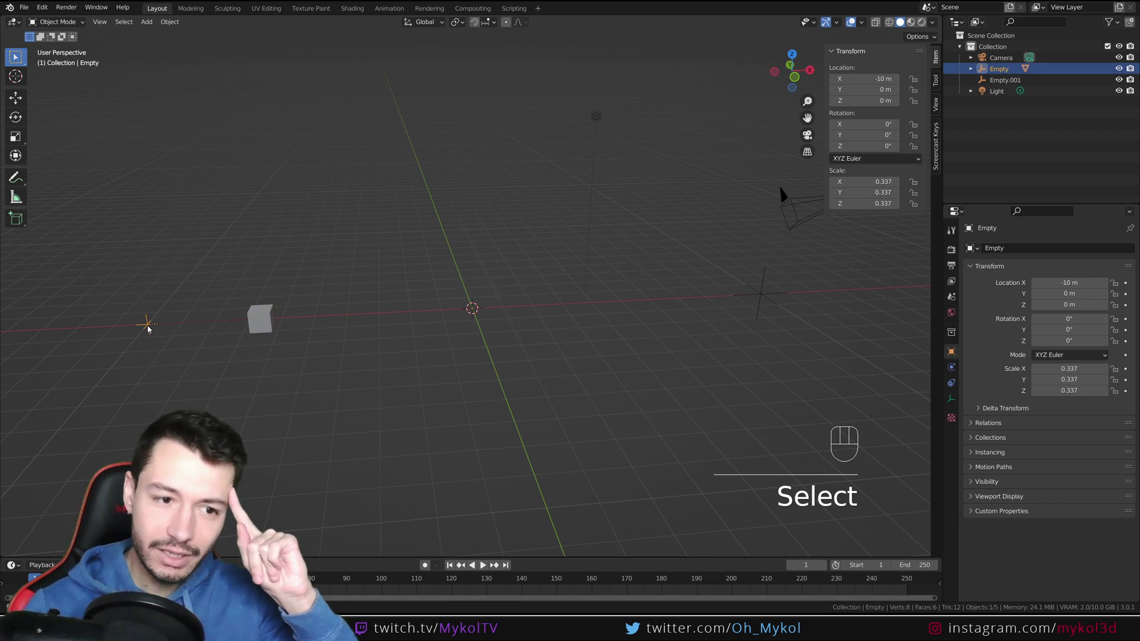
- Try parenting the cube to Empty.001 with the plain Object option, and undo it
left_click(760, 295)
left_click(261, 319)
left_click(766, 299, "shift")
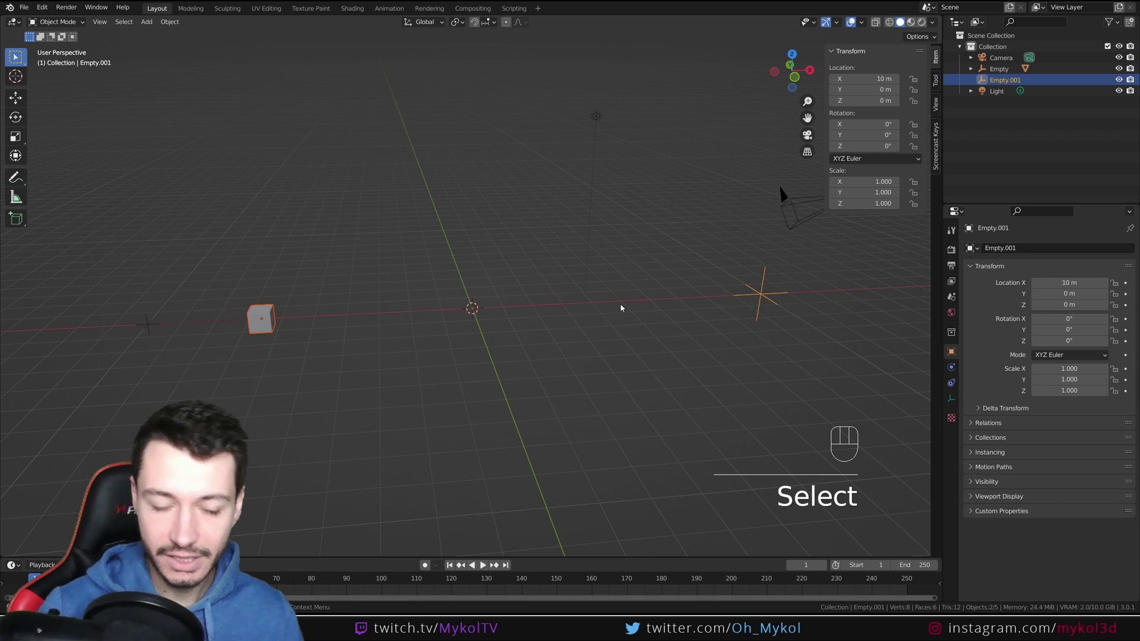
key("ctrl+p")
left_click(622, 306)
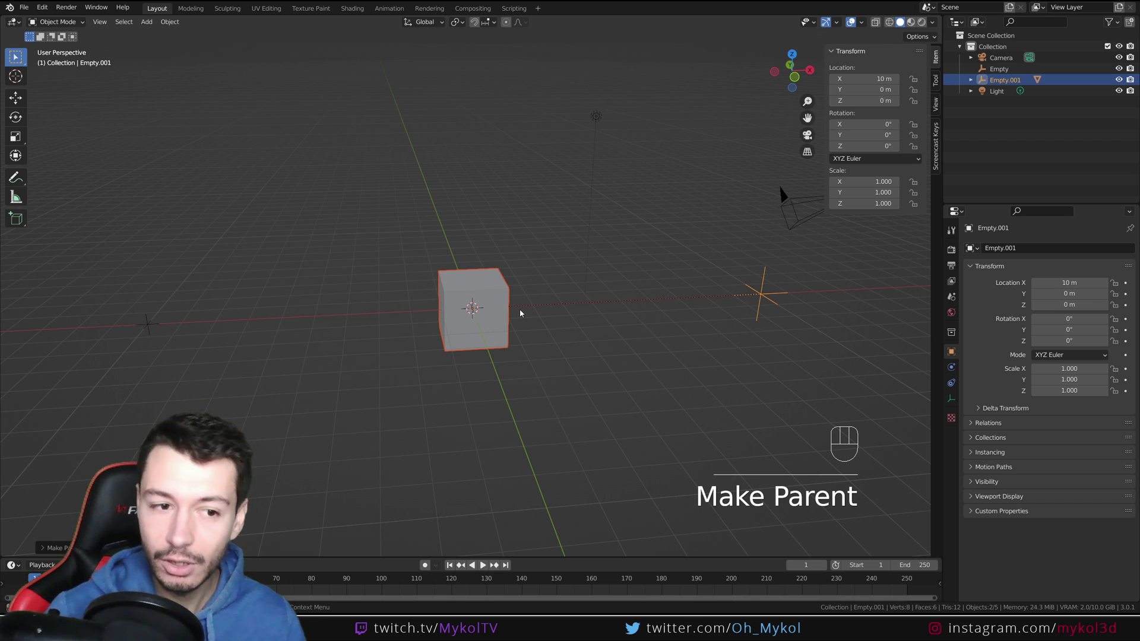
key("ctrl+z")
- Parent the cube to Empty.001 with Object (Keep Transform), and try rotating both about the global Z axis
left_click(272, 328)
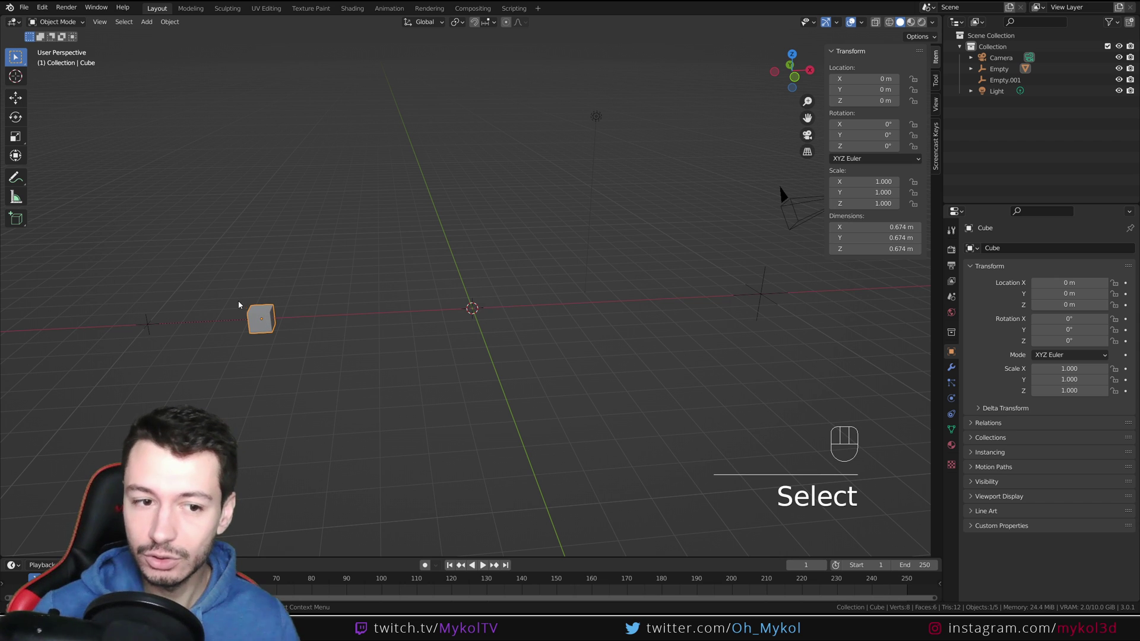
left_click(759, 296, "shift")
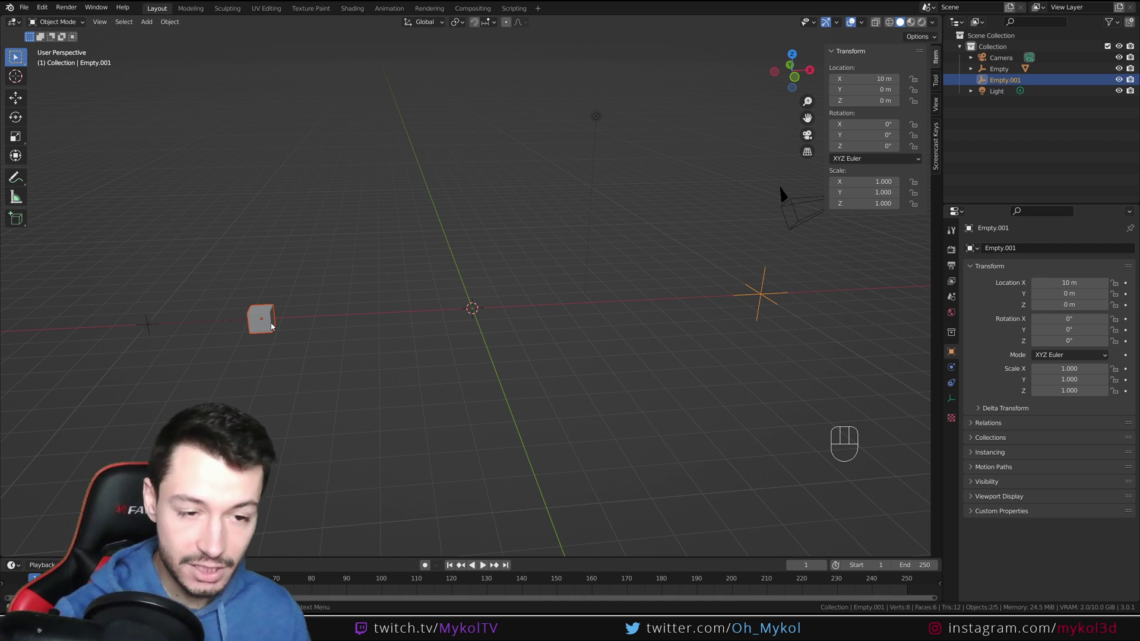
key("ctrl+p")
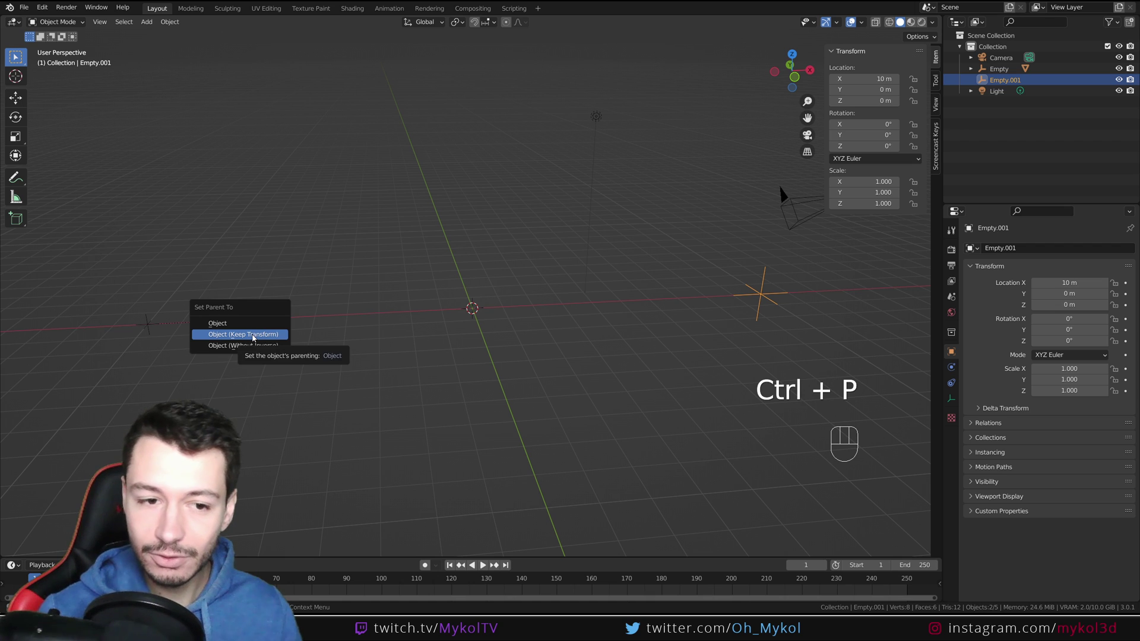
left_click(252, 335)
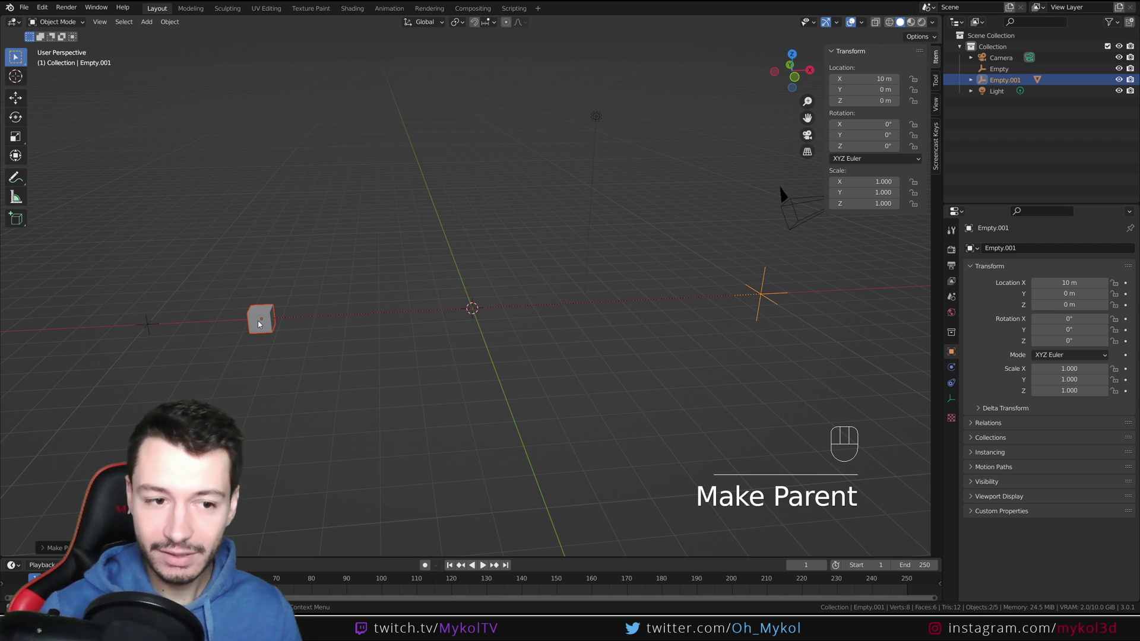
key("r")
key("z")
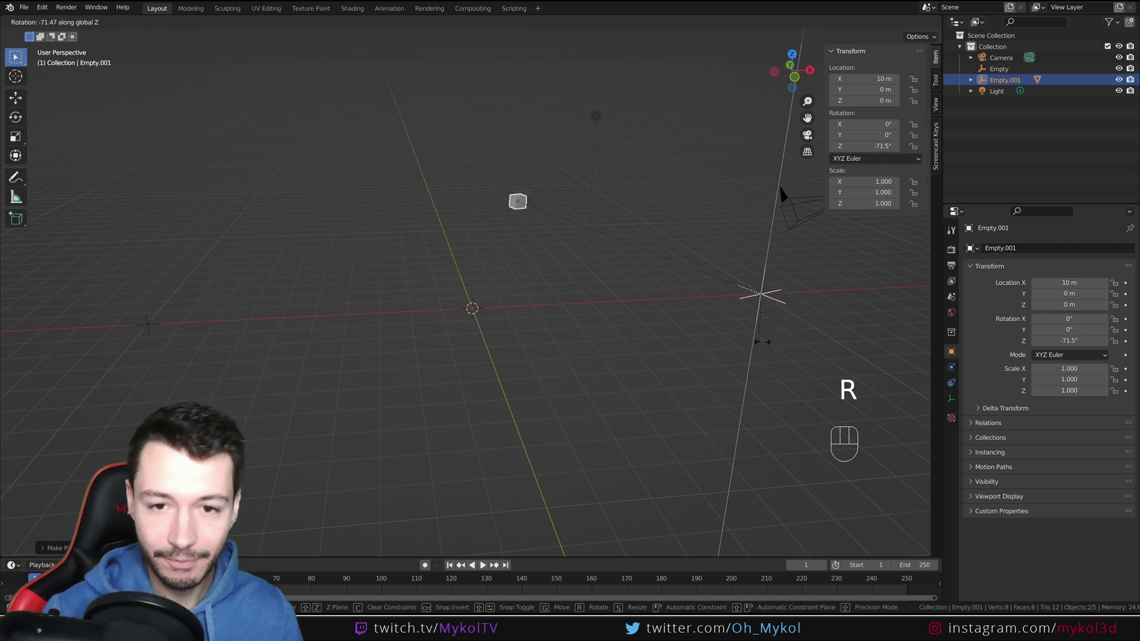
right_click(814, 298)
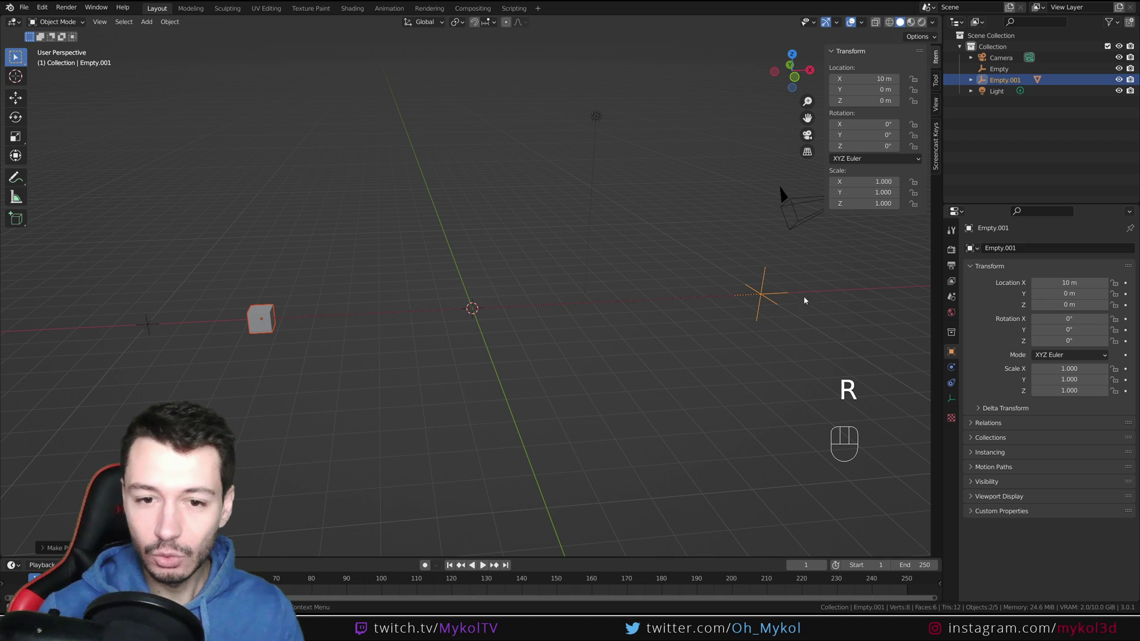
- Delete the cube together with both Empties
left_click(759, 295)
left_click(759, 295)
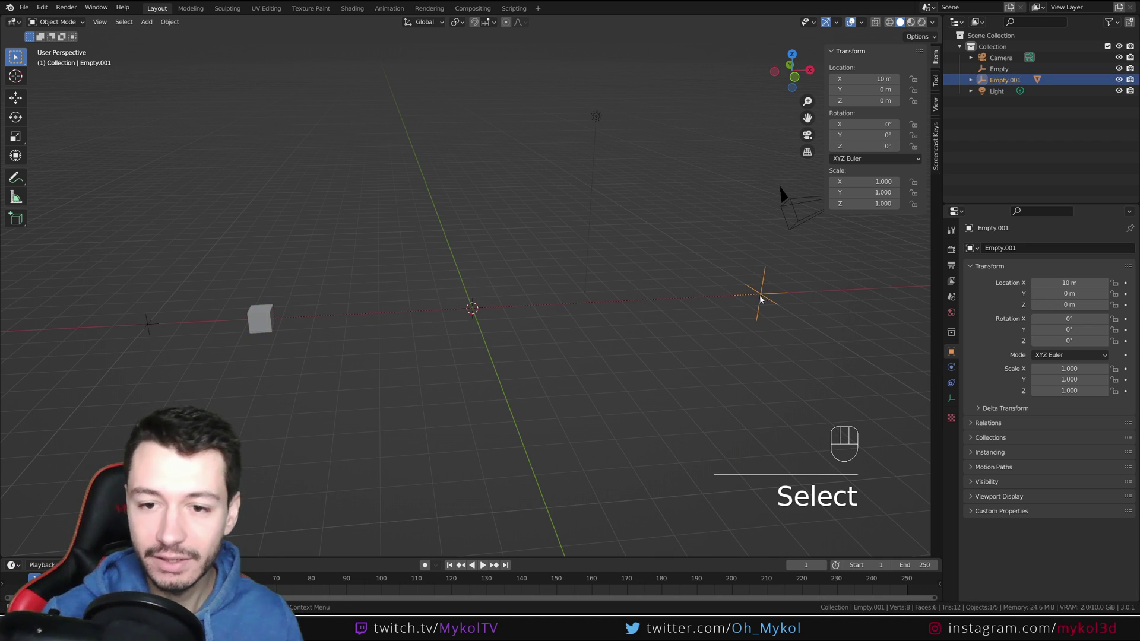
left_click(262, 319, "shift")
left_click(166, 324, "shift")
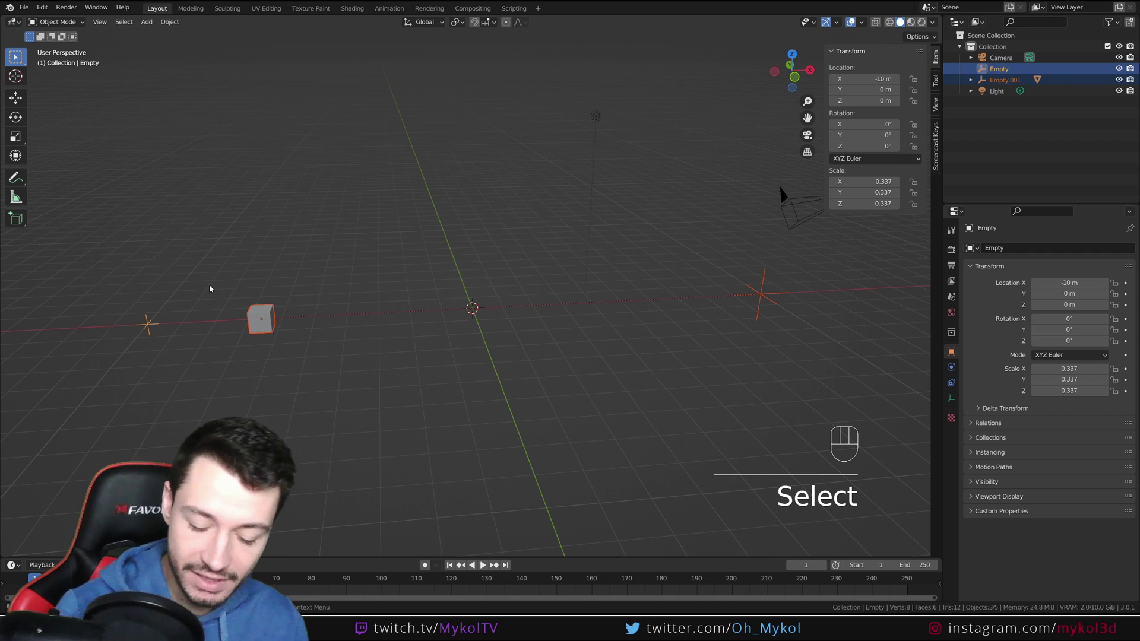
key("Delete")
- Add a new mesh cube at the 3D cursor
key("shift+a")
mouse_move(209, 289)
mouse_move(178, 176)
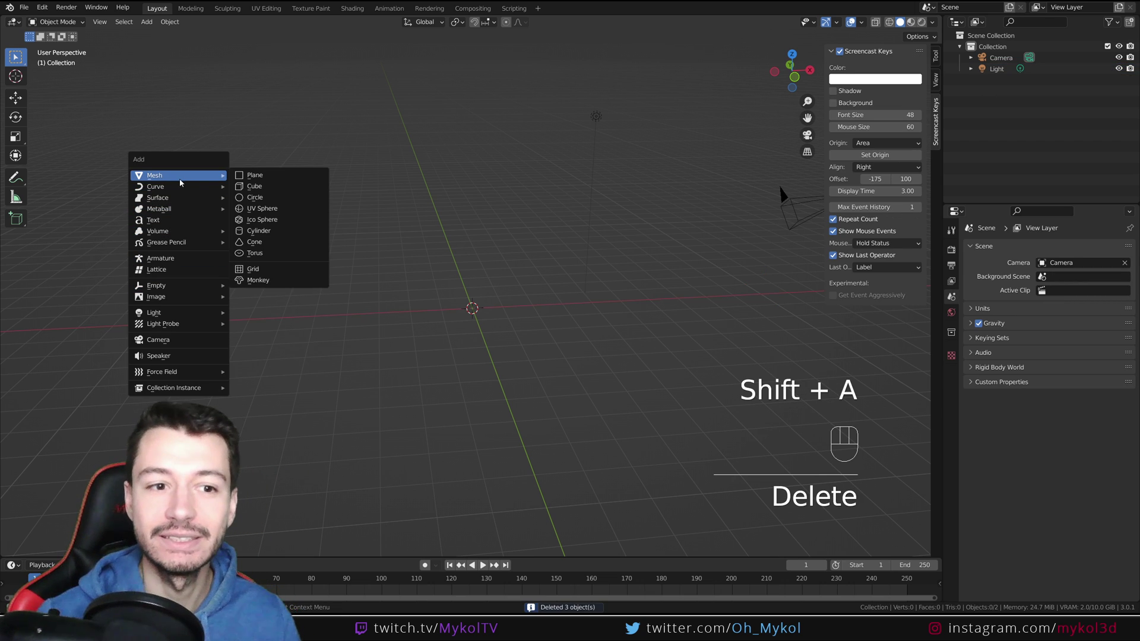
left_click(261, 187)
- Add an armature in the front view and move it 7 m along X, away from the cube
middle_click_drag(431, 356, 452, 333)
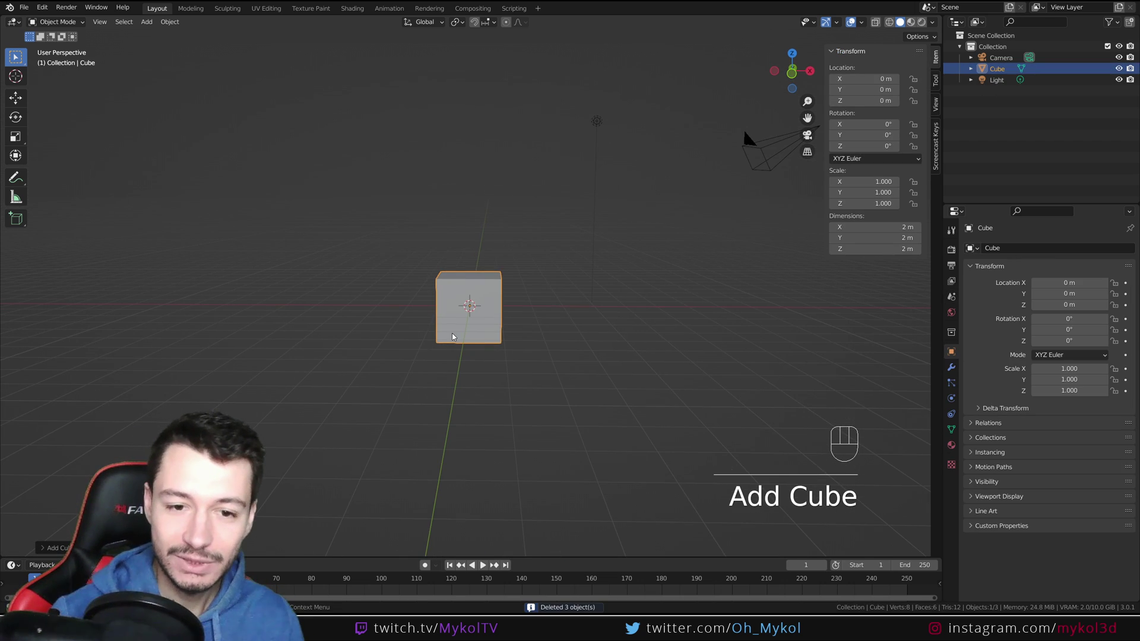
key("KP_1")
middle_click_drag(548, 309, 478, 272, "shift")
key("shift+a")
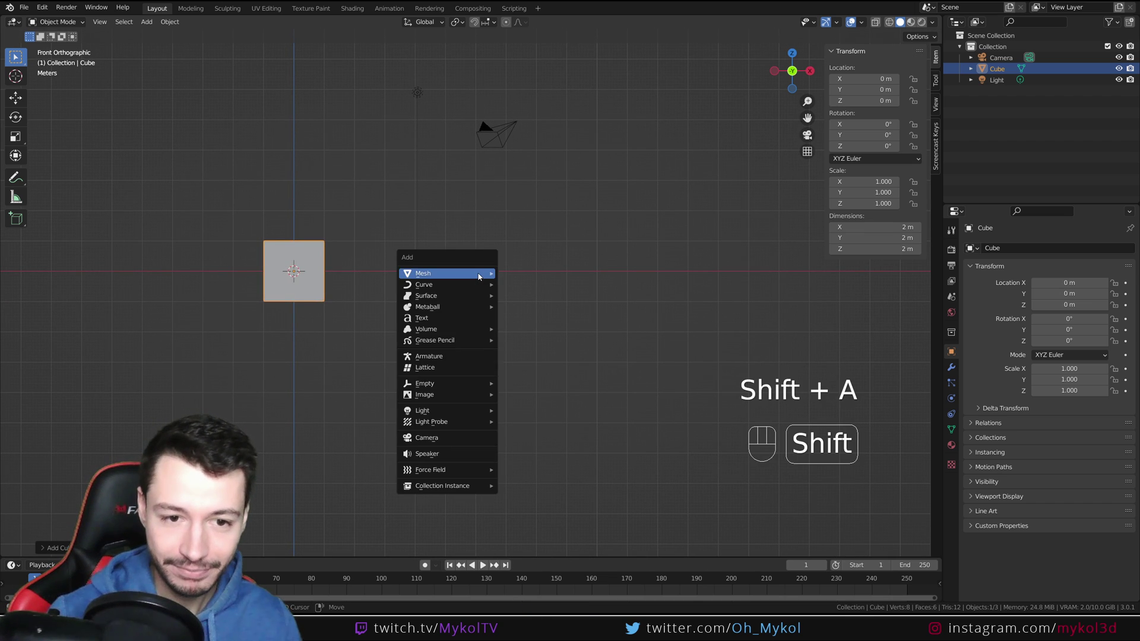
mouse_move(479, 274)
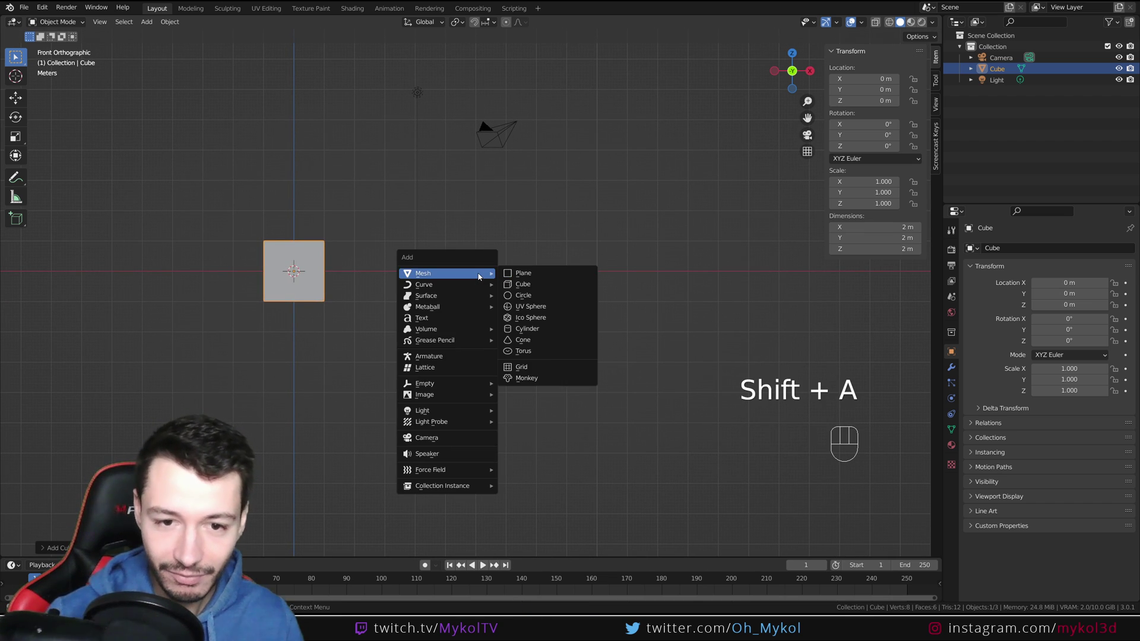
left_click(439, 357)
key("g")
left_click(535, 326, "ctrl")
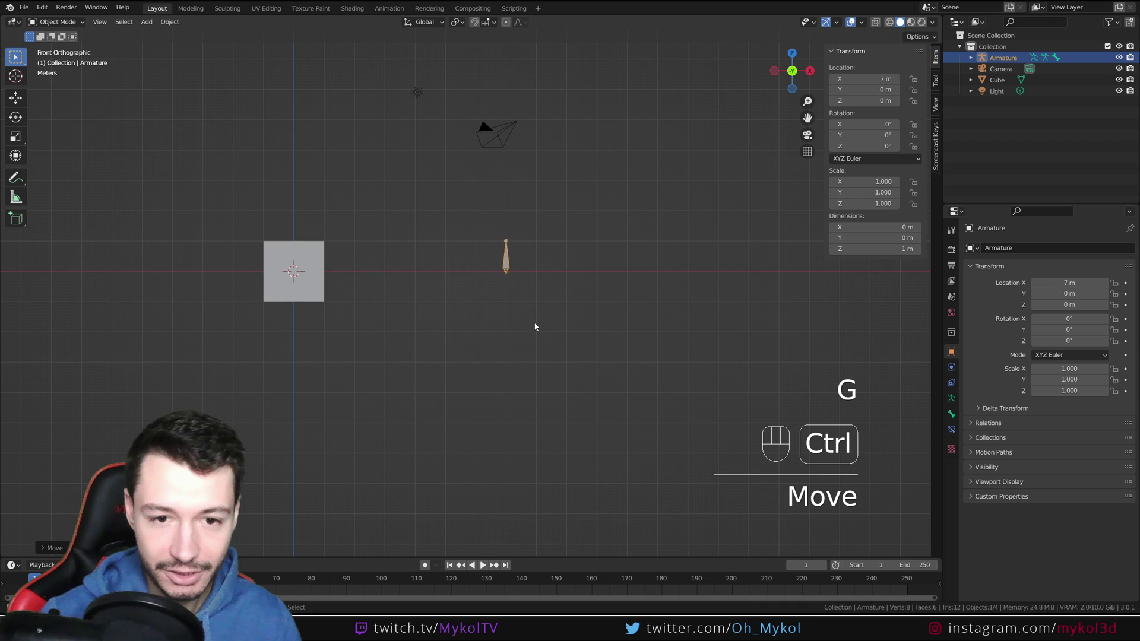
- Move the cube up 1 m along the global Z axis
left_click(303, 294)
key("g")
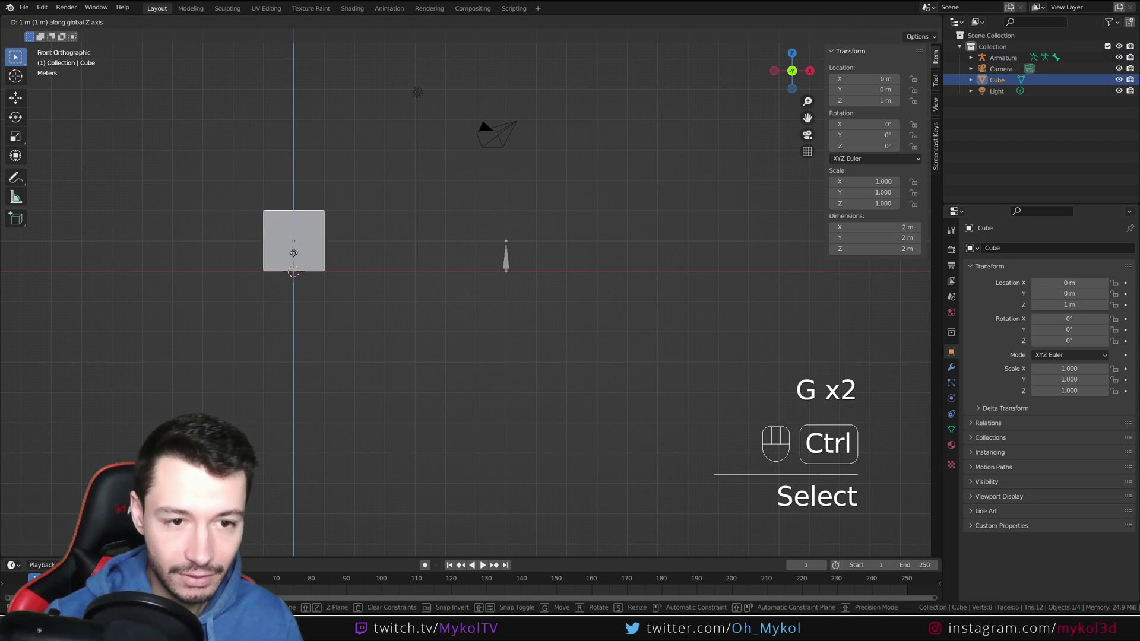
left_click(506, 269, "ctrl")
- Duplicate the cube and armature together, placing the copies 7 m below the originals
left_click(505, 256, "shift")
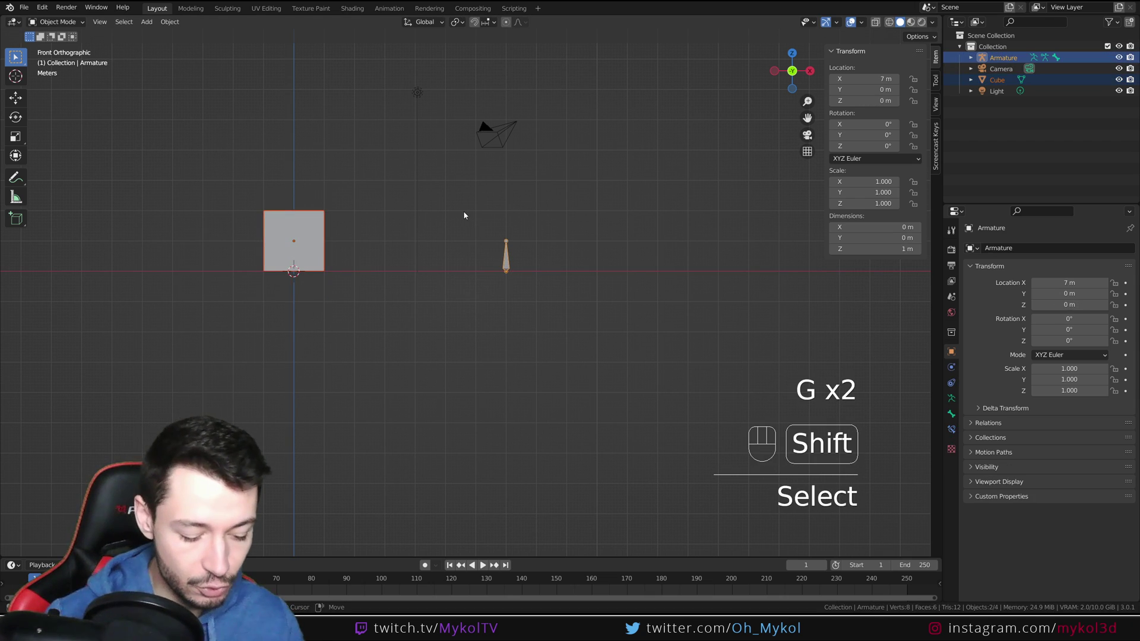
key("shift+d")
left_click(461, 425)
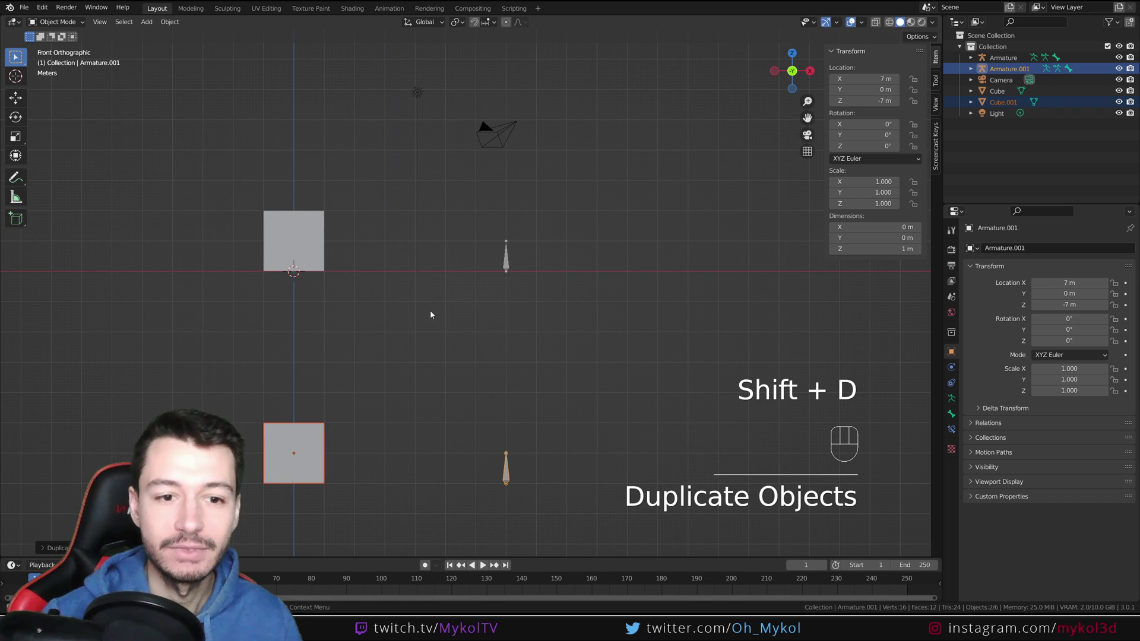
- Parent the original upper cube to its armature with the Bone option, and clear the selection
left_click(309, 231)
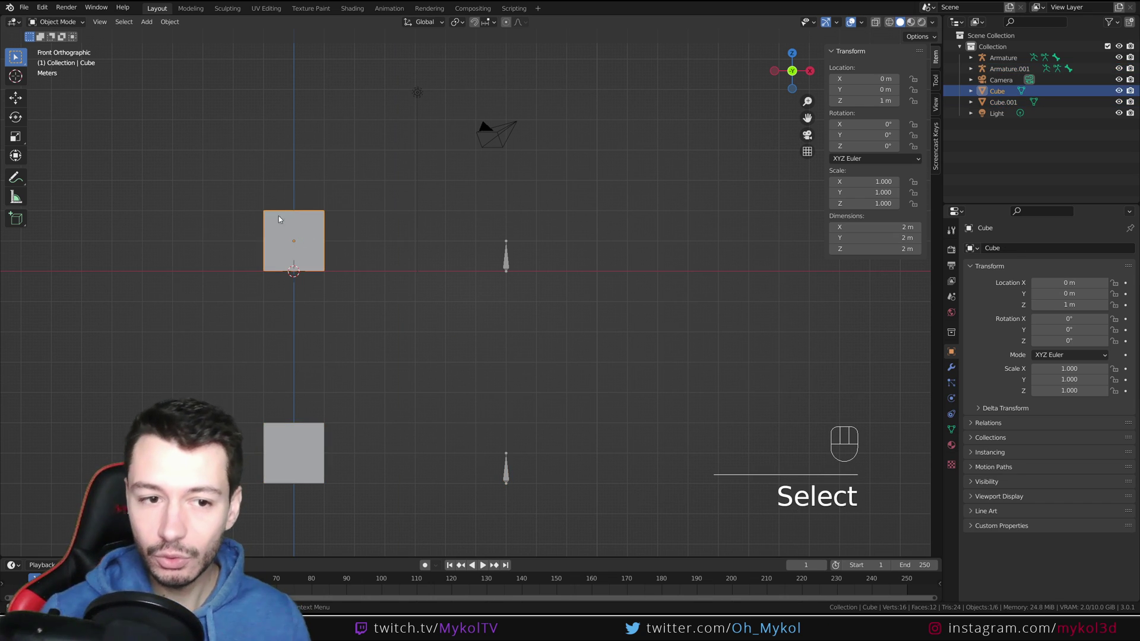
left_click(505, 262, "shift")
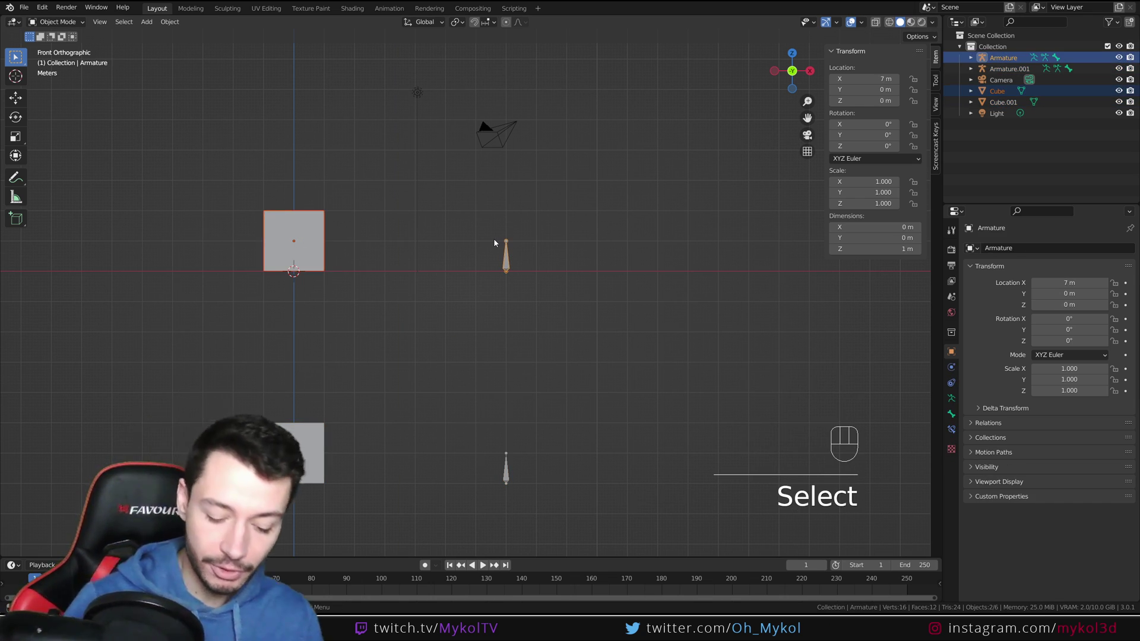
key("ctrl+p")
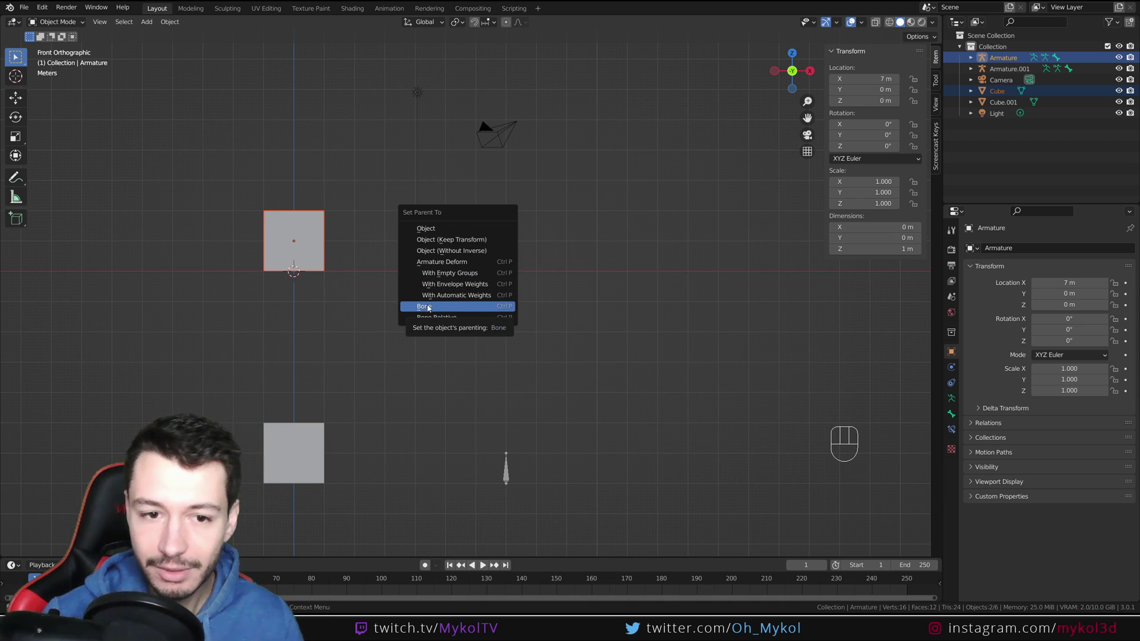
left_click(469, 307)
left_click(451, 363)
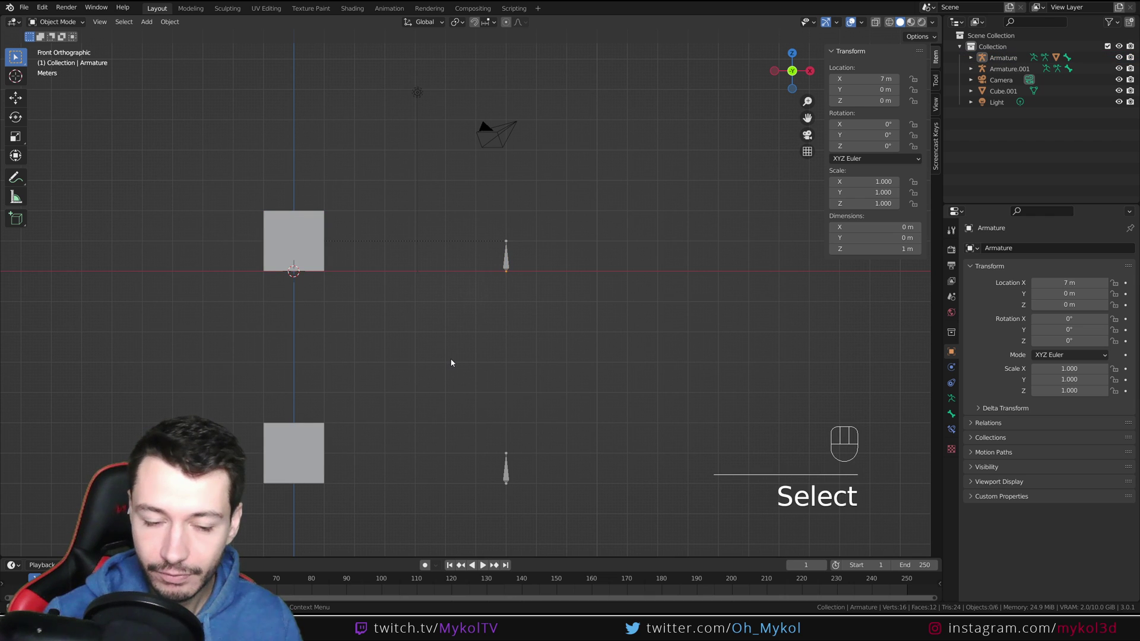
- Parent the duplicated lower cube to the lower armature, and clear the selection
left_click(307, 455)
left_click(507, 475, "shift")
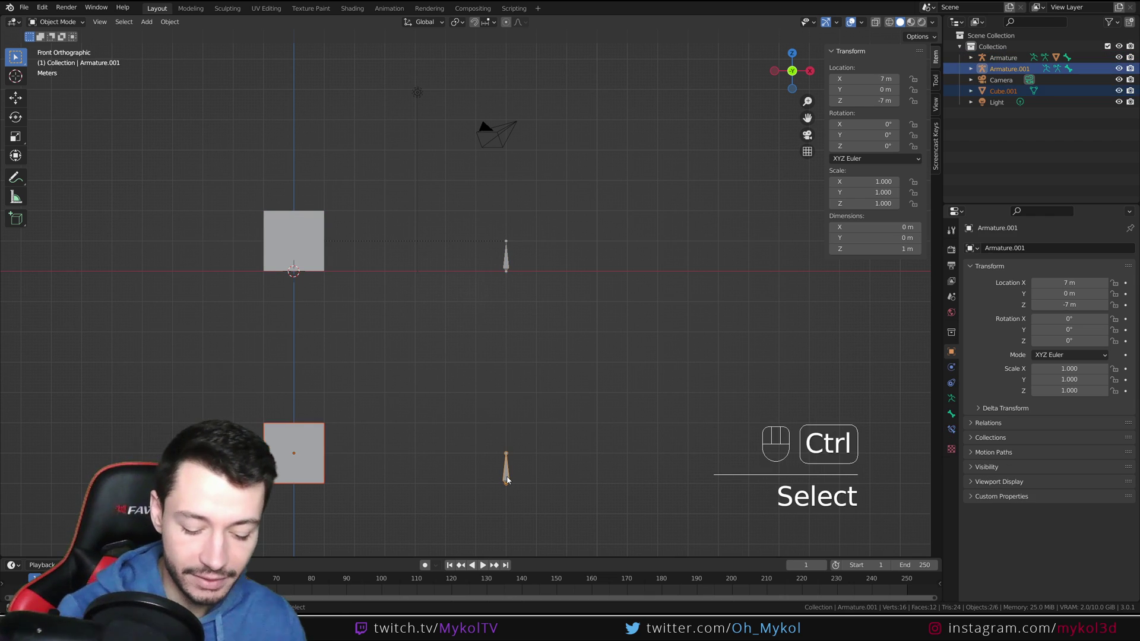
key("ctrl+p")
left_click(504, 484)
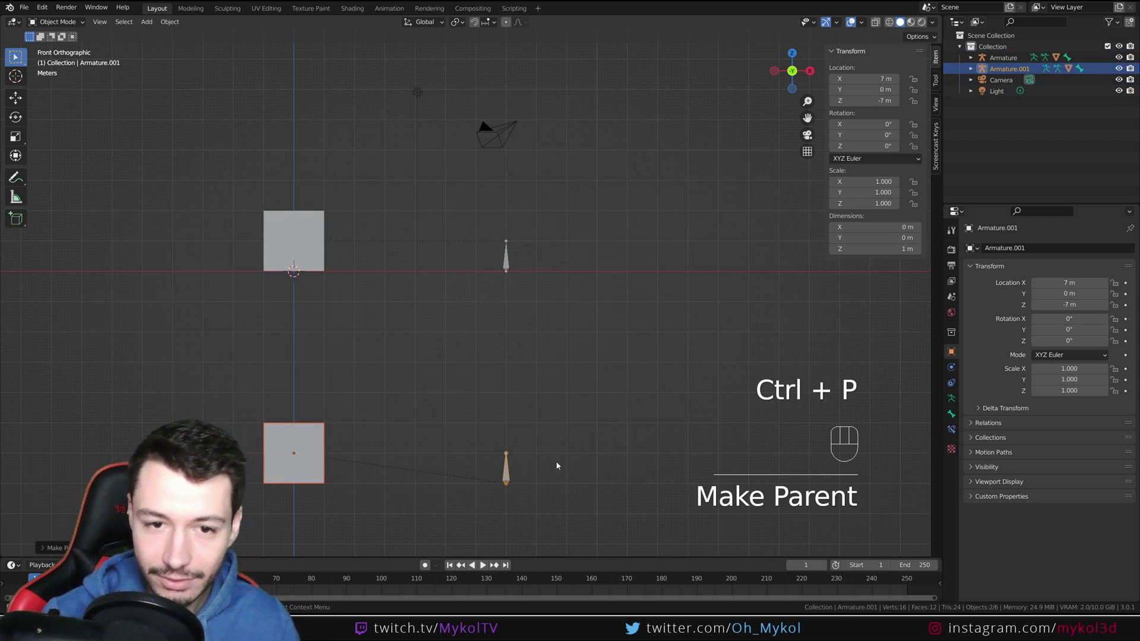
left_click(555, 470)
- Hide the viewport grid overlay so the relationship lines between the cubes and armatures stand out
scroll(500, 455, "up", 2)
middle_click_drag(495, 415, 563, 347, "shift")
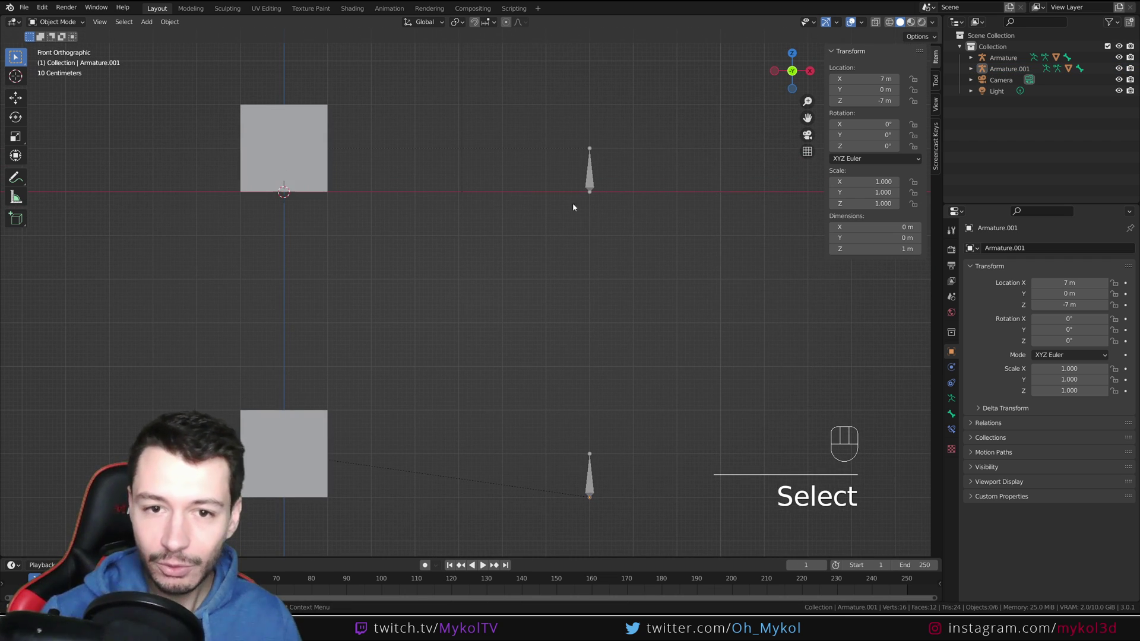
middle_click_drag(565, 181, 564, 208, "shift")
scroll(487, 185, "up", 2)
middle_click_drag(471, 169, 476, 275, "shift")
left_click(861, 22)
left_click(802, 76)
scroll(498, 301, "down", 2)
middle_click_drag(511, 356, 540, 270, "shift")
- Test-rotate the upper armature and the lower armature, cancelling each rotation, to compare how their parented cubes follow
left_click(306, 166)
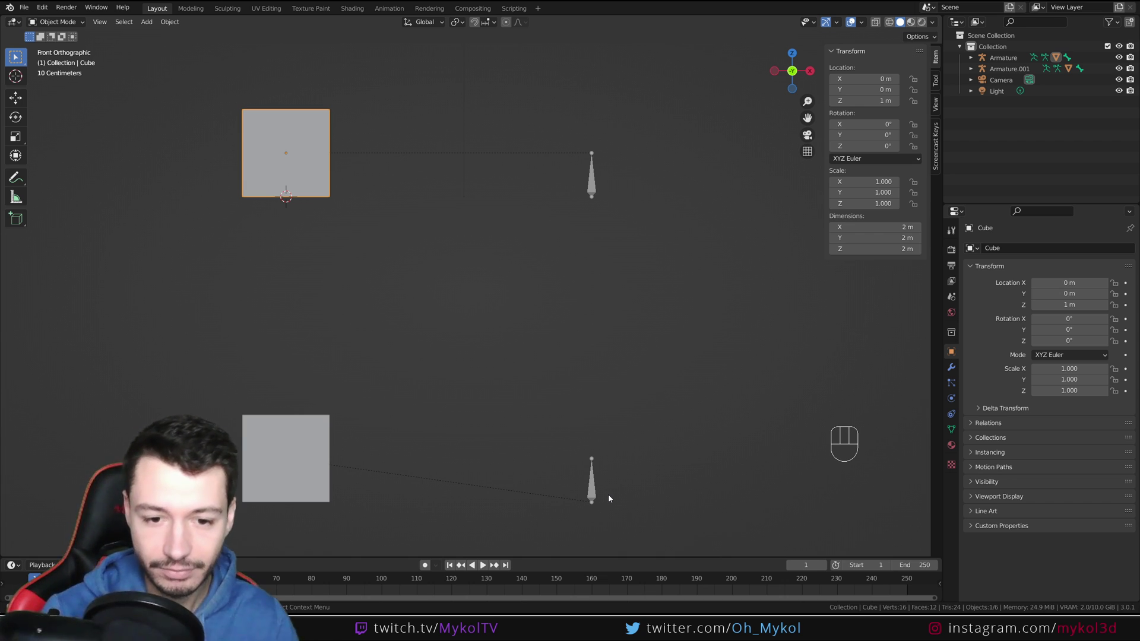
left_click(591, 181)
key("r")
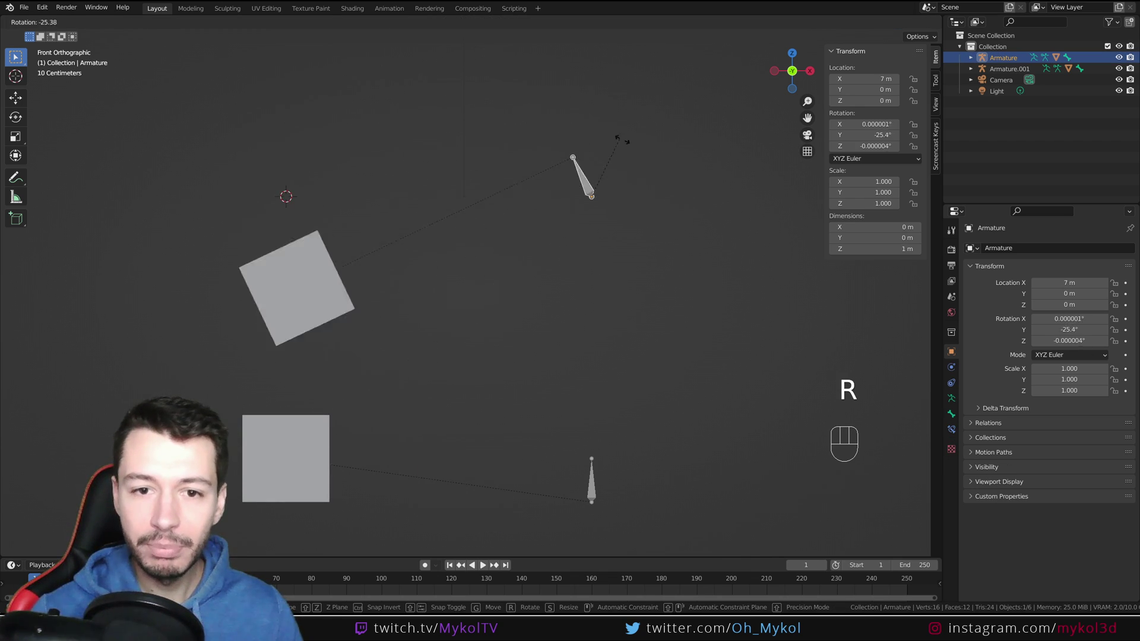
right_click(582, 155)
left_click(593, 482)
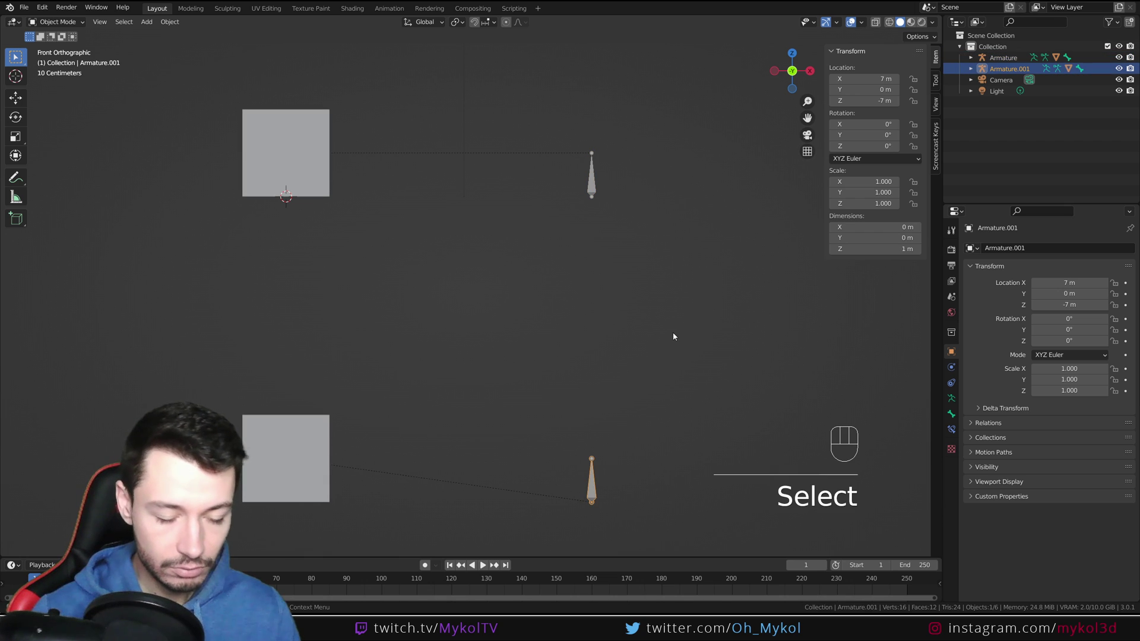
key("r")
right_click(619, 397)
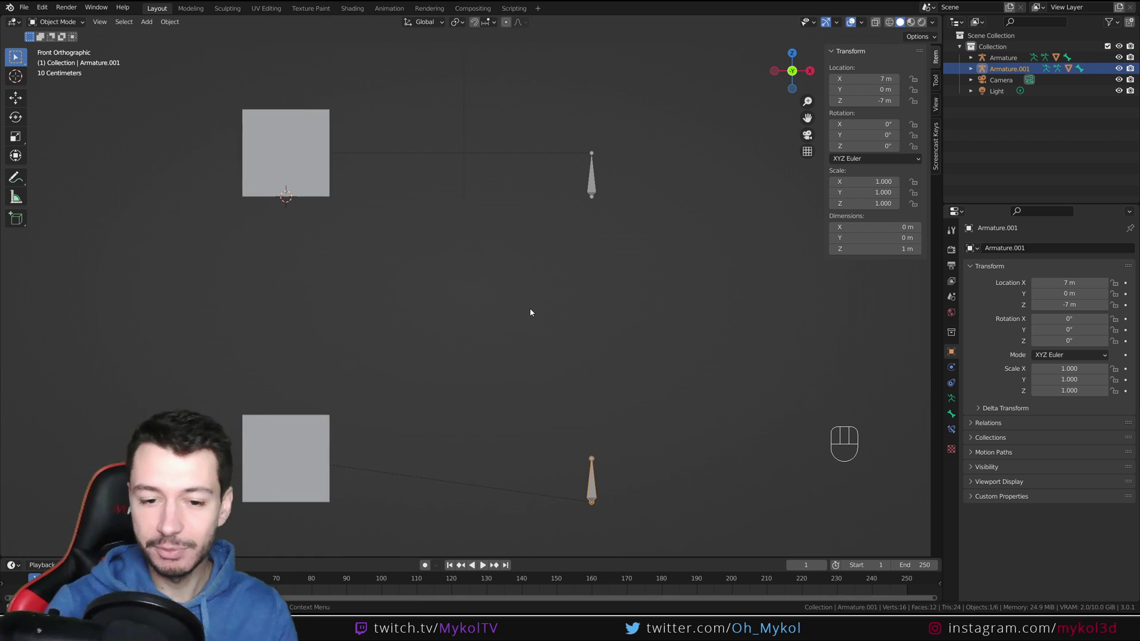
scroll(614, 332, "down", 2)
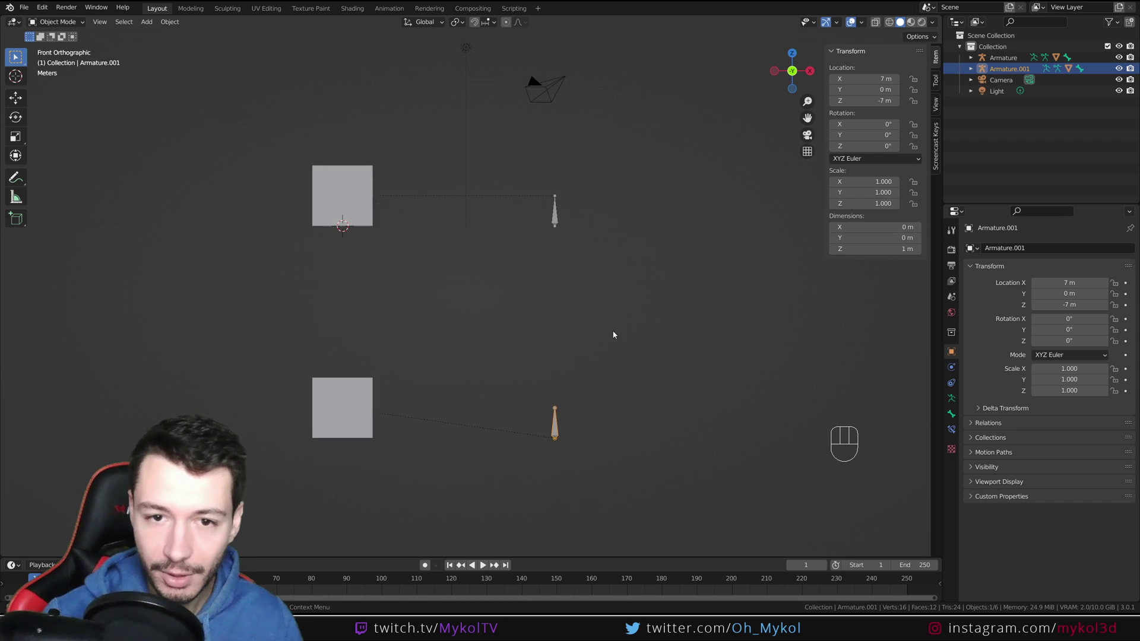
scroll(579, 335, "up", 2)
- Move the lower armature's bone straight up along Z in Edit Mode, away from the armature's origin
left_click(592, 485)
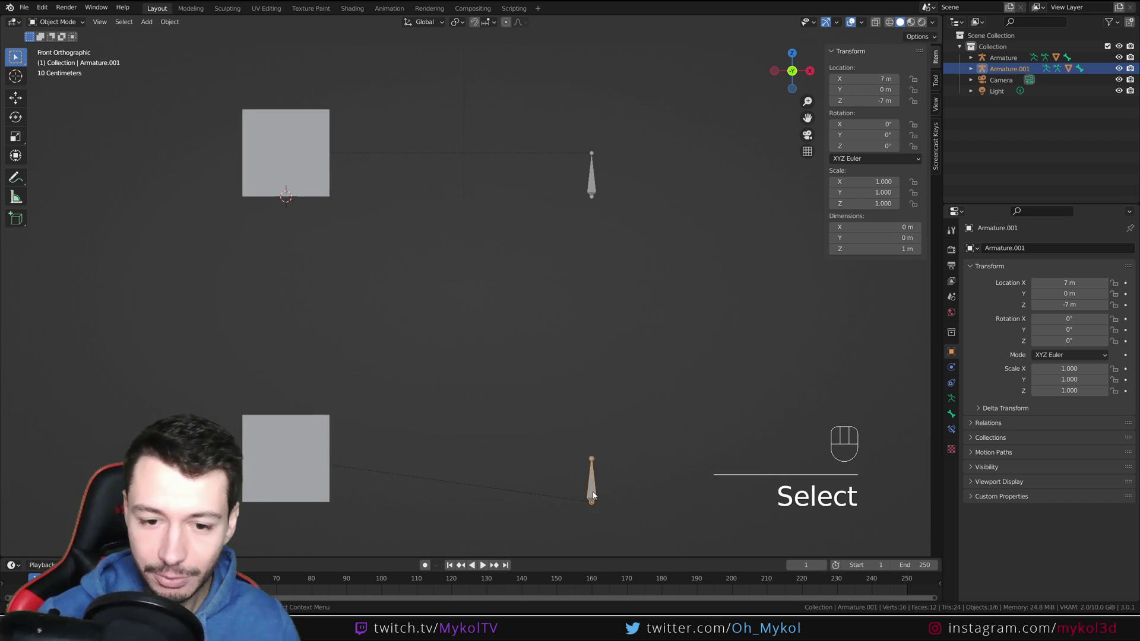
key("Tab")
key("a")
key("g")
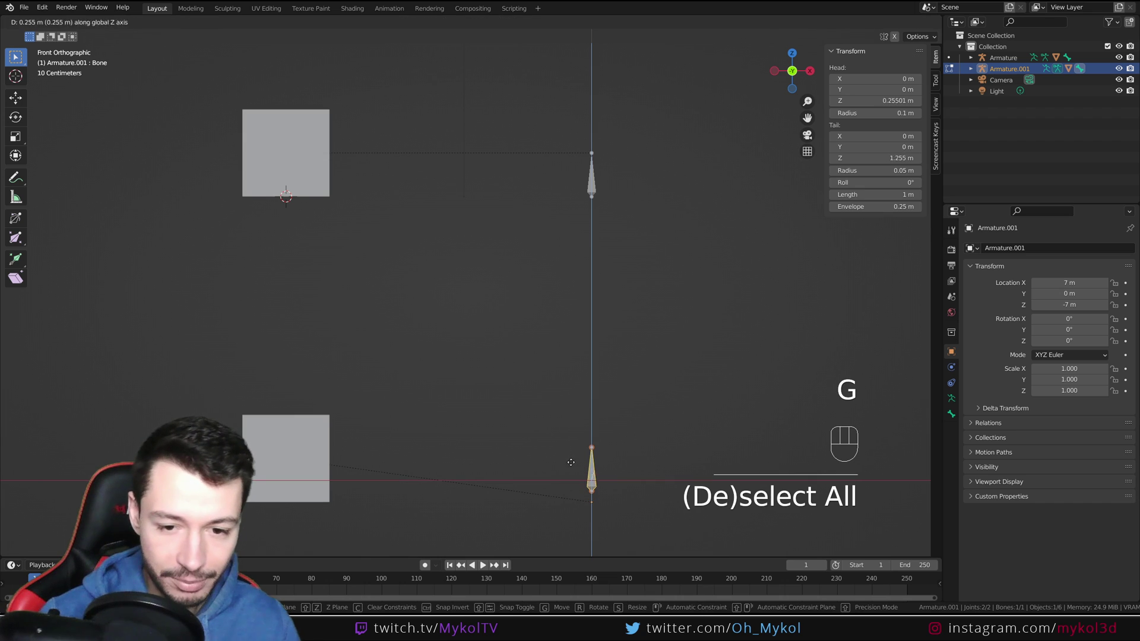
left_click(569, 339)
key("Tab")
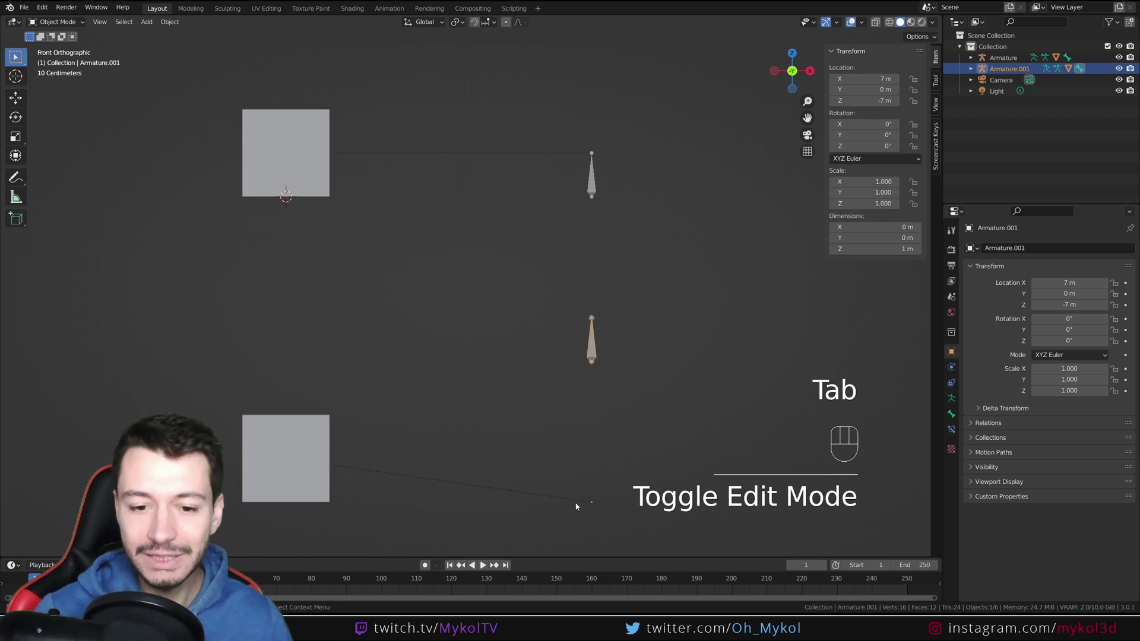
- Test-rotate the lower armature with its offset bone, and cancel the rotation
middle_click_drag(583, 499, 569, 301, "shift")
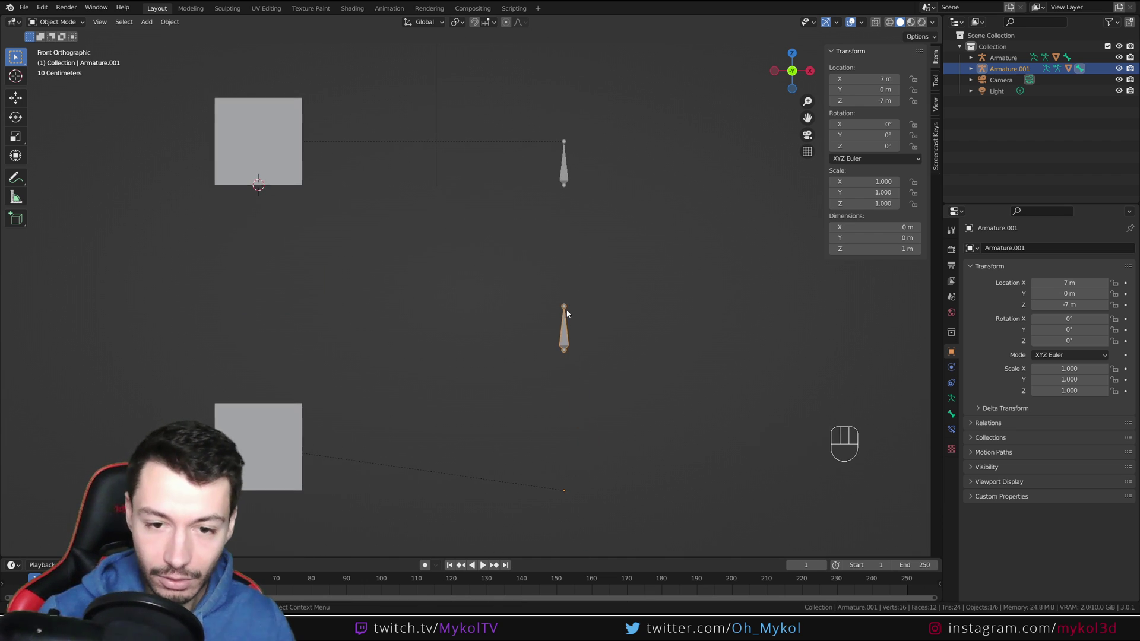
key("r")
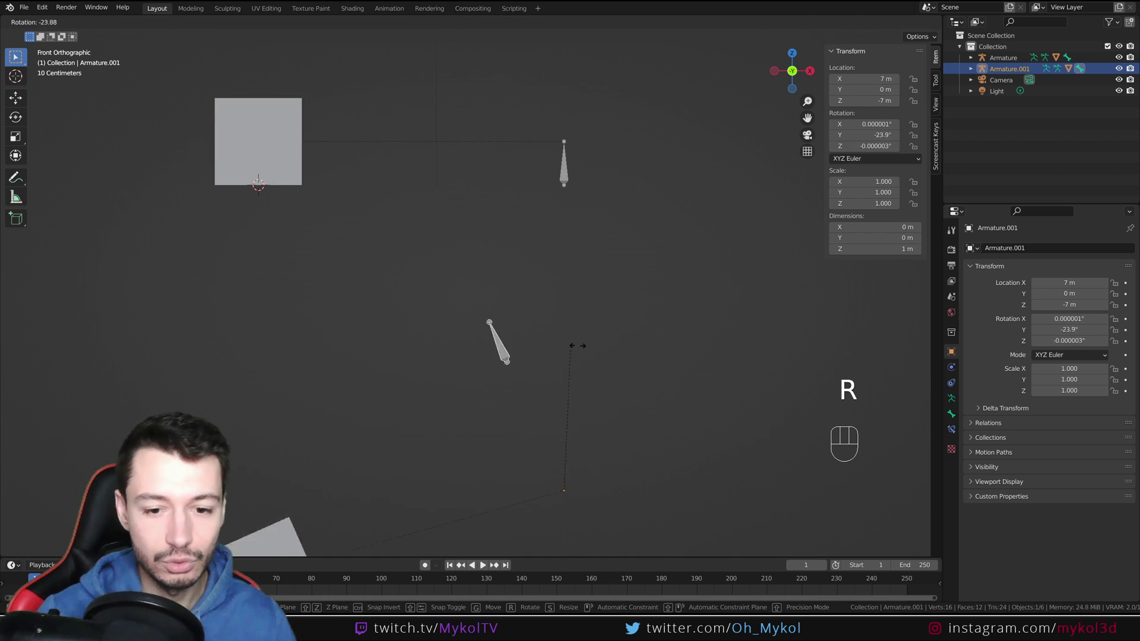
right_click(596, 272)
- Move the upper armature's bone straight up along Z in Edit Mode, away from its origin, and return to Object Mode
left_click(566, 177, "shift")
middle_click_drag(601, 155, 598, 298, "shift")
key("Tab")
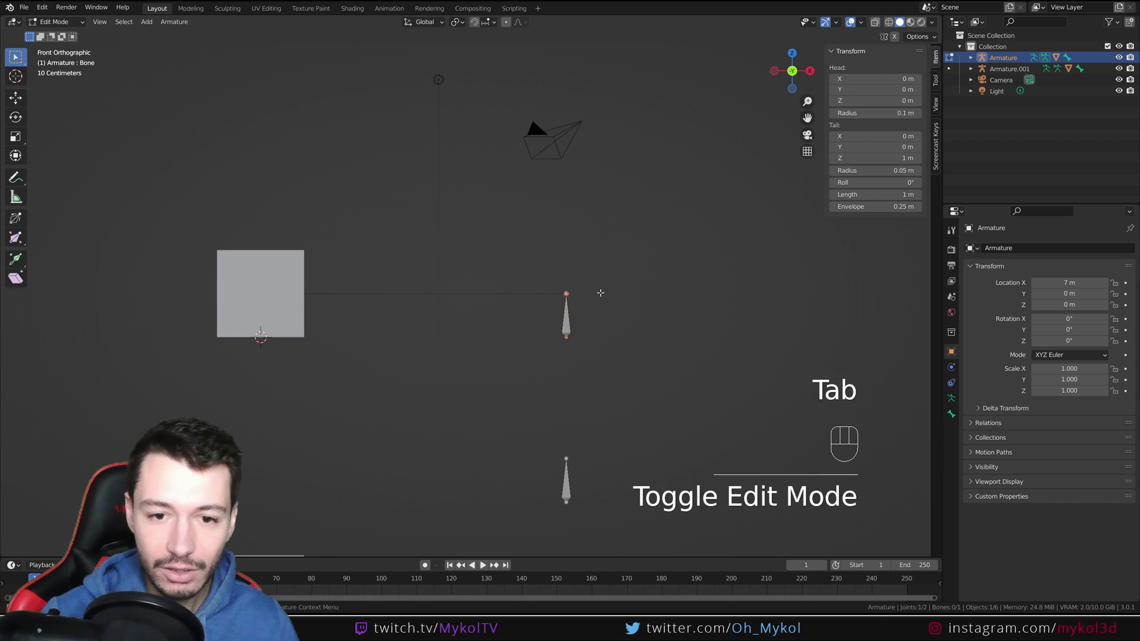
key("a")
key("g")
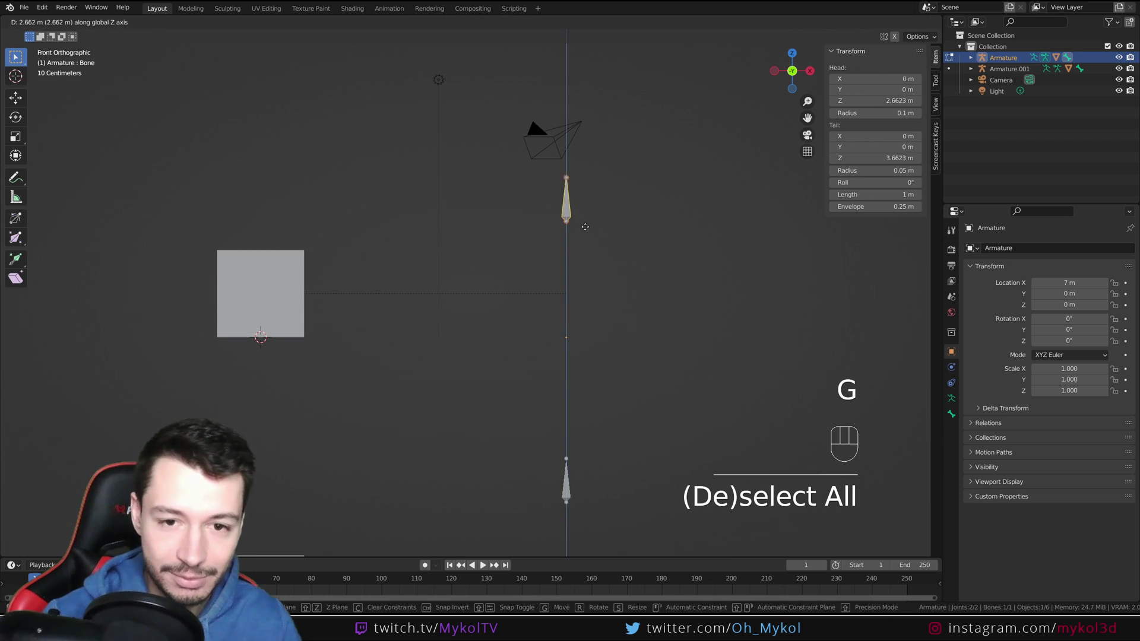
left_click(581, 162)
key("Tab")
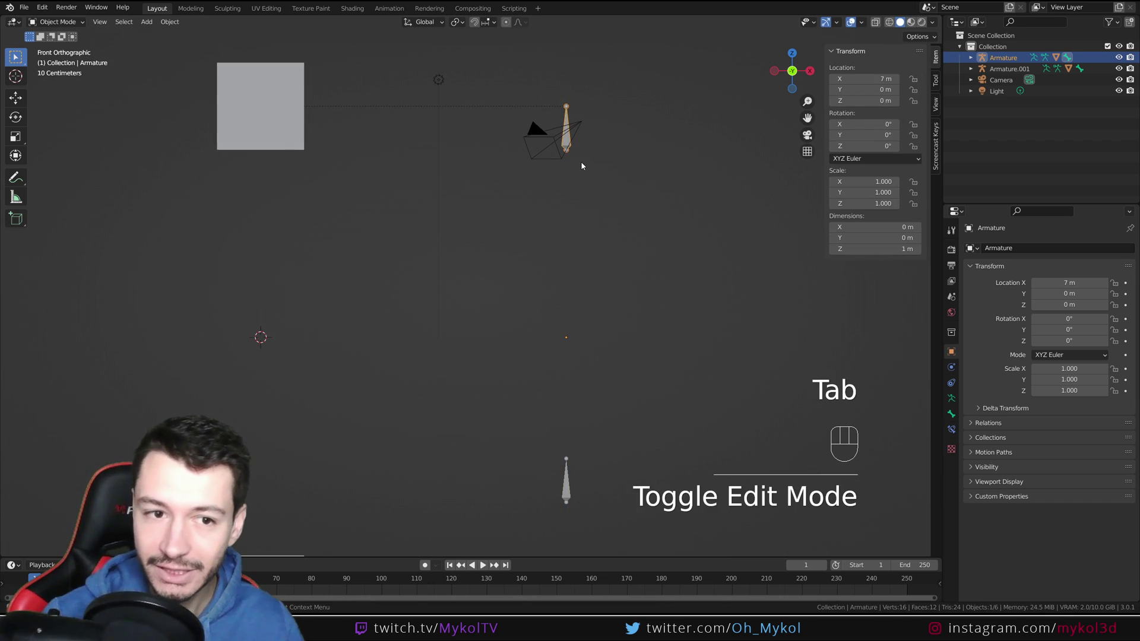
- Test-rotate the upper armature to examine how its bone-parented cube follows, and cancel the rotation
scroll(372, 208, "down", 3)
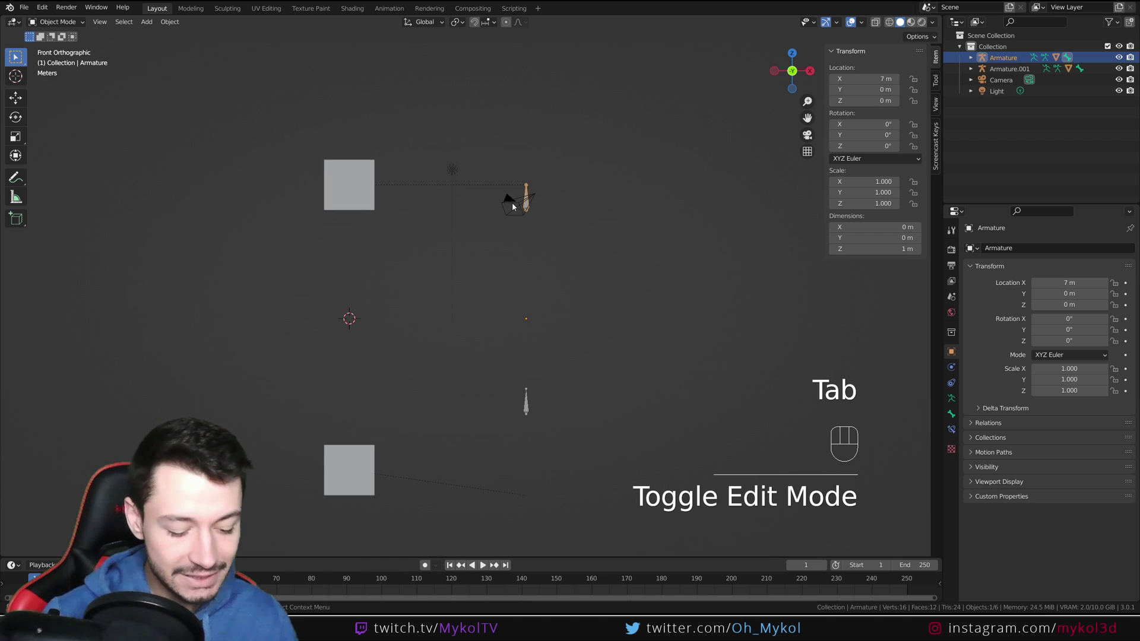
key("r")
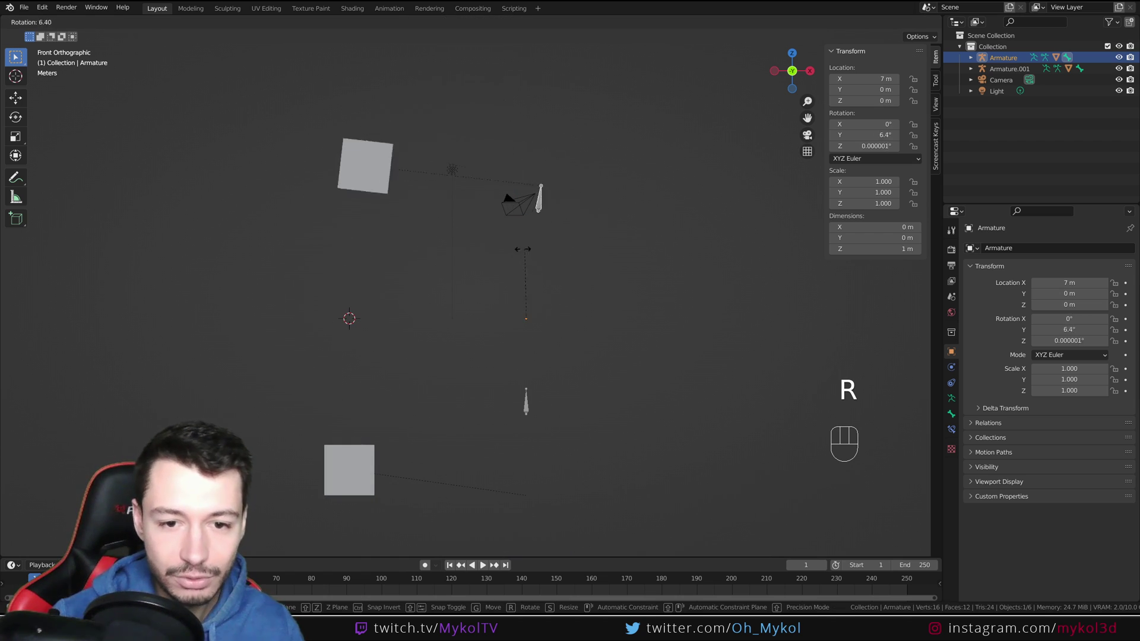
right_click(550, 257)
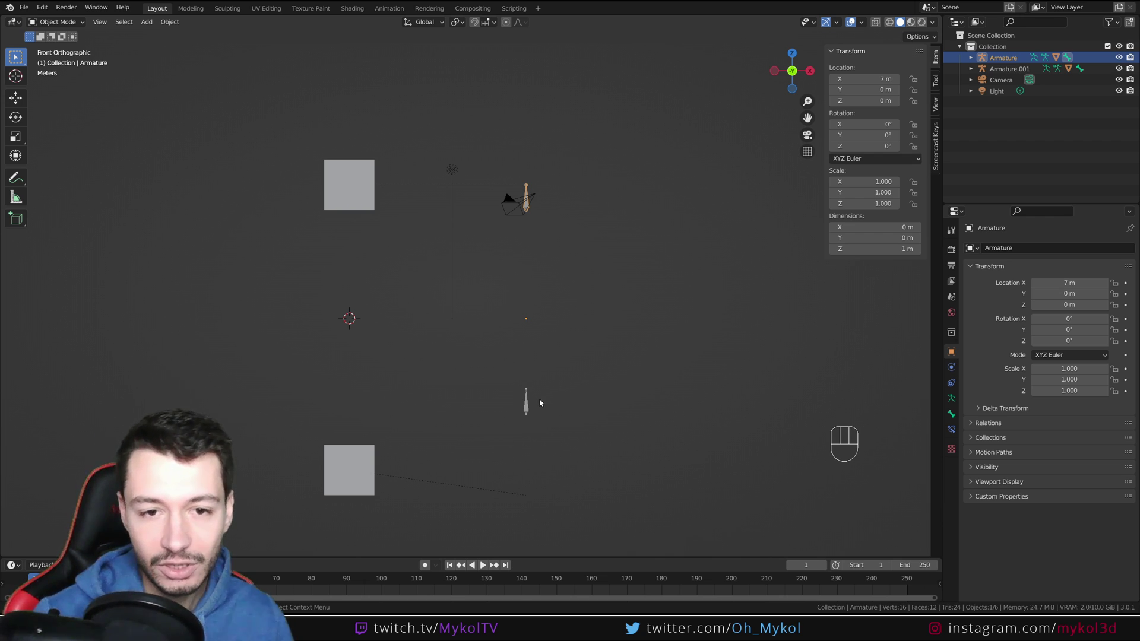
- Add a third cube and move it up along Z to about 12.92 m, above the existing cubes
middle_click_drag(409, 204, 469, 269, "shift")
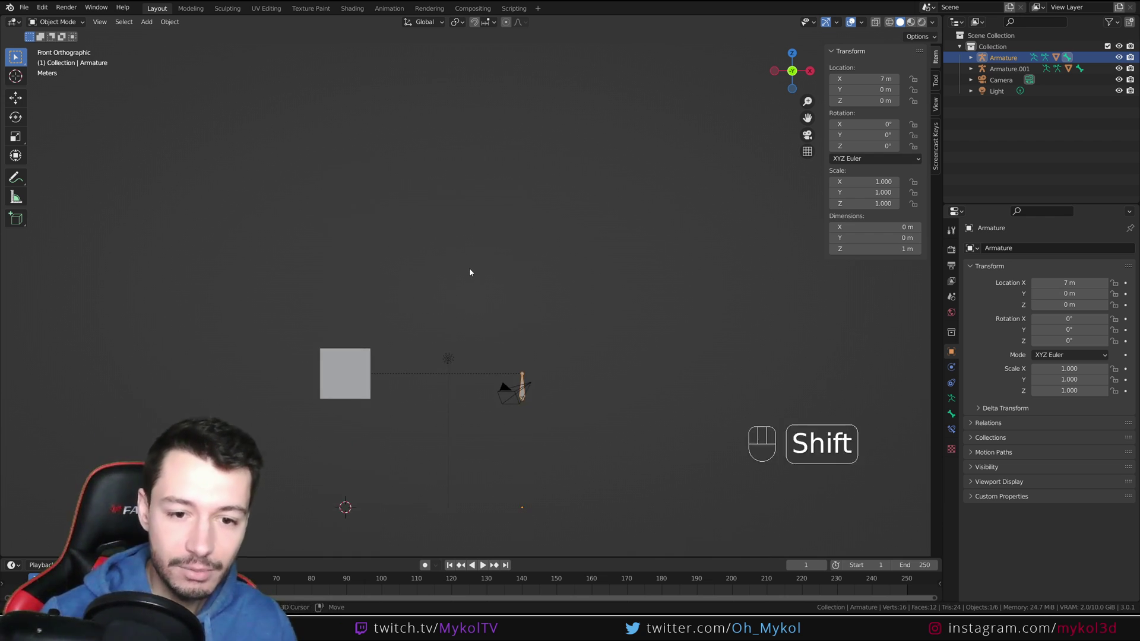
key("shift+a")
mouse_move(475, 186)
left_click(519, 198)
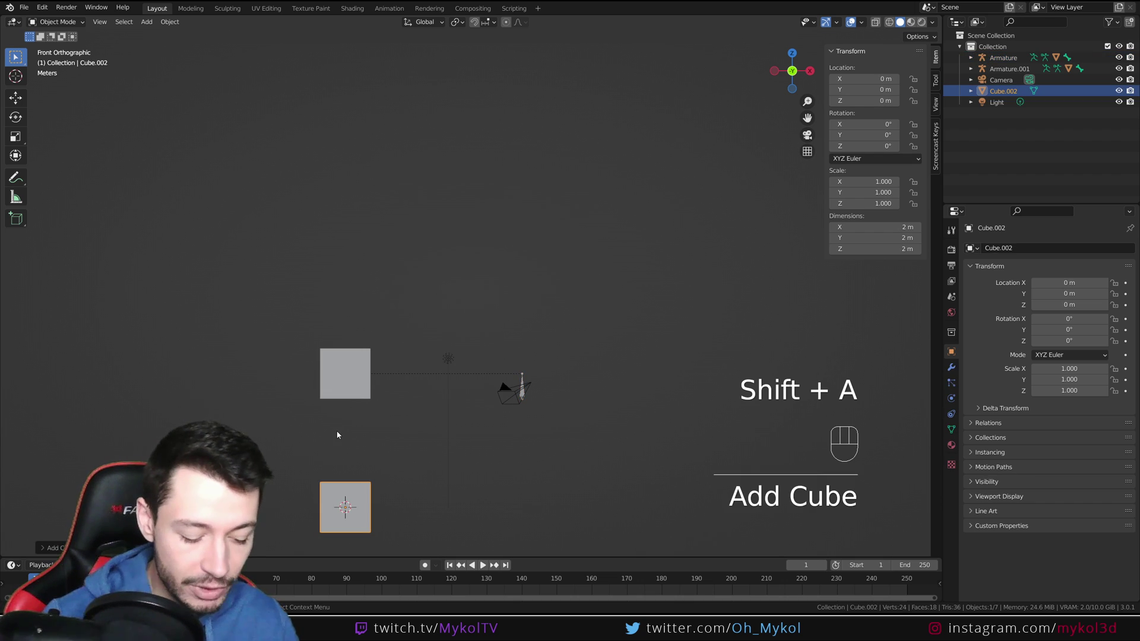
key("g")
left_click(509, 386)
- Add a third armature and place it beside the new cube at X 7 m, Z 12 m
key("shift+a")
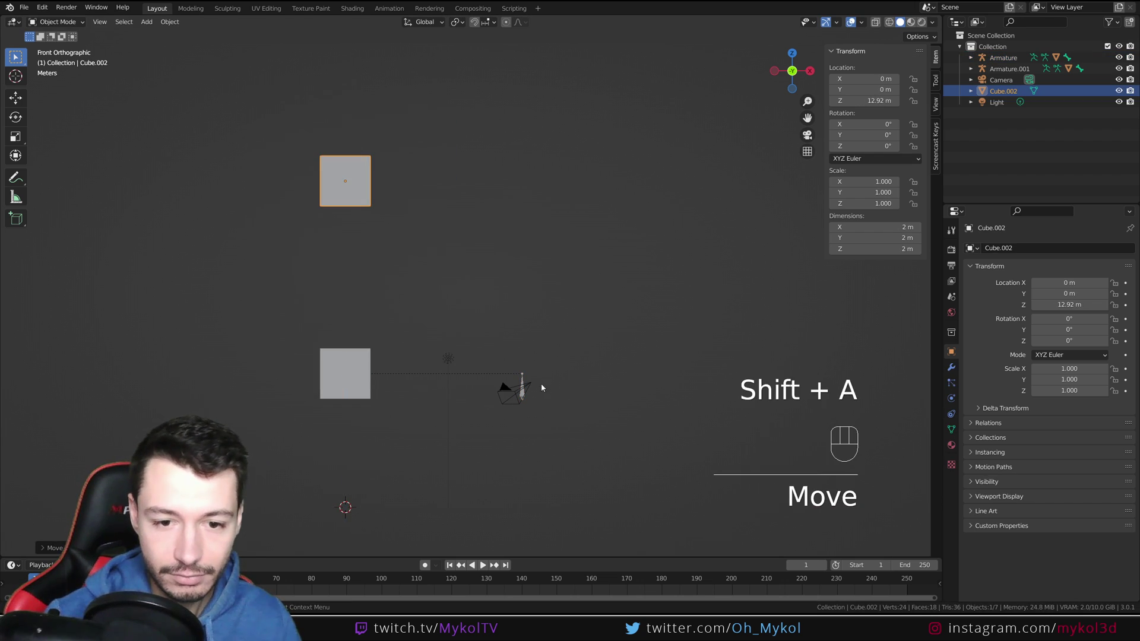
key("shift+a")
mouse_move(410, 176)
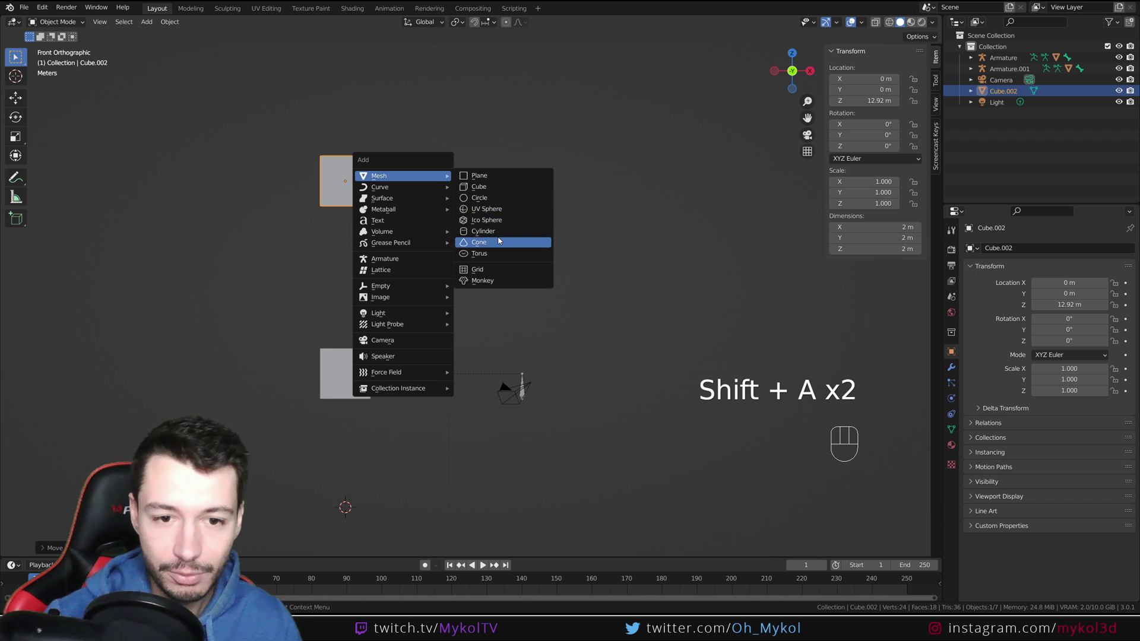
left_click(405, 259)
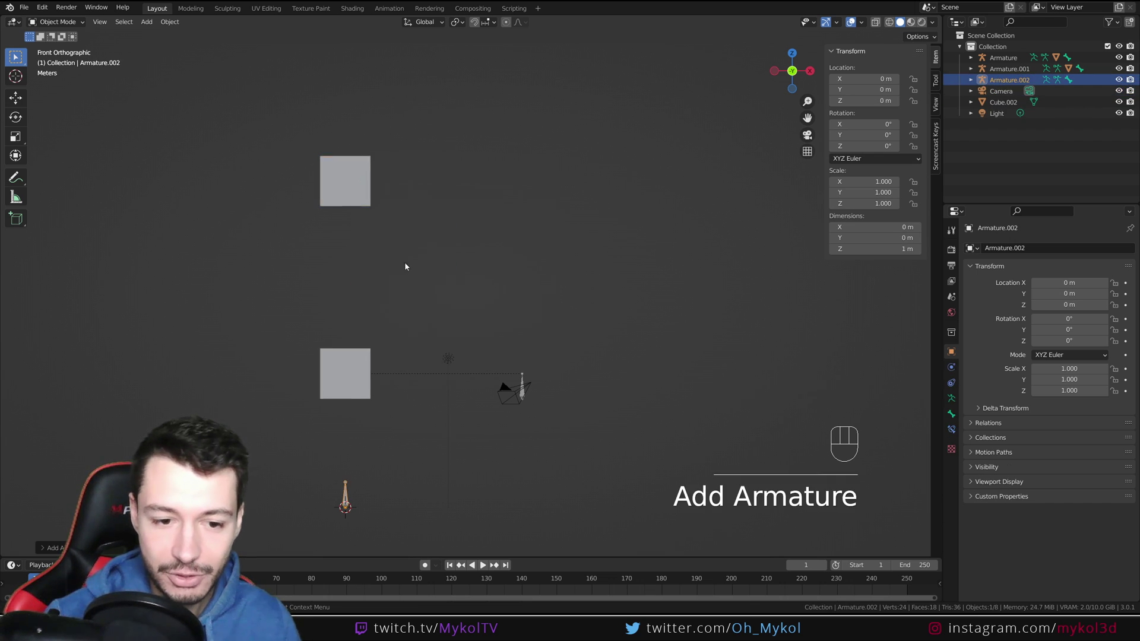
key("g")
key("g")
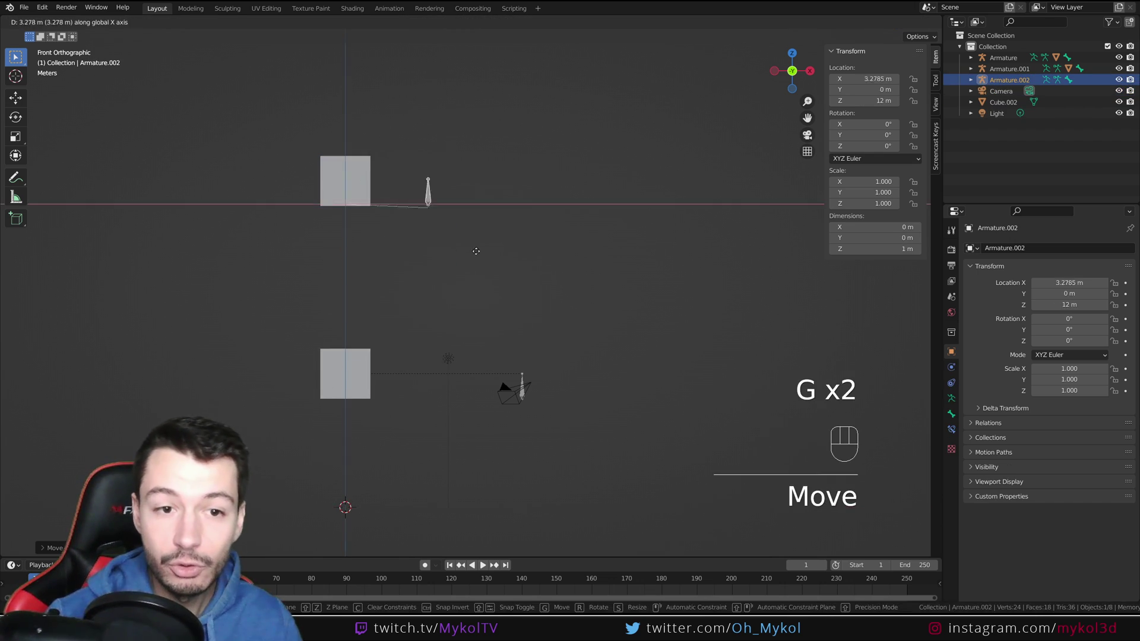
left_click(555, 274)
- Parent the new top cube to the new armature with the Object option
left_click(345, 182)
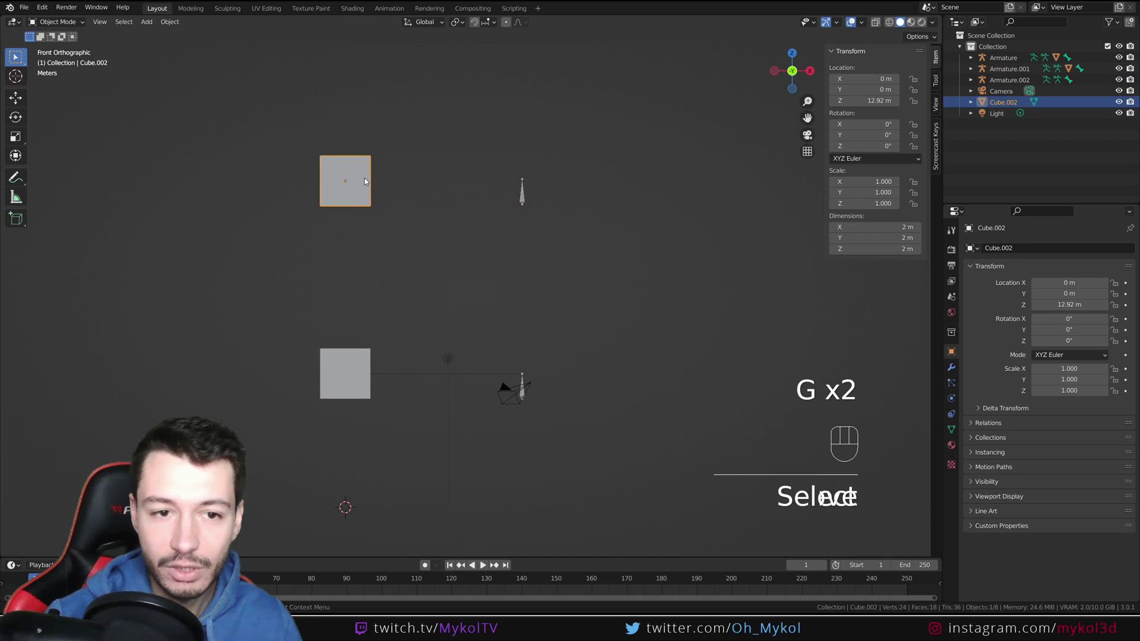
left_click(524, 197, "shift")
key("ctrl+p")
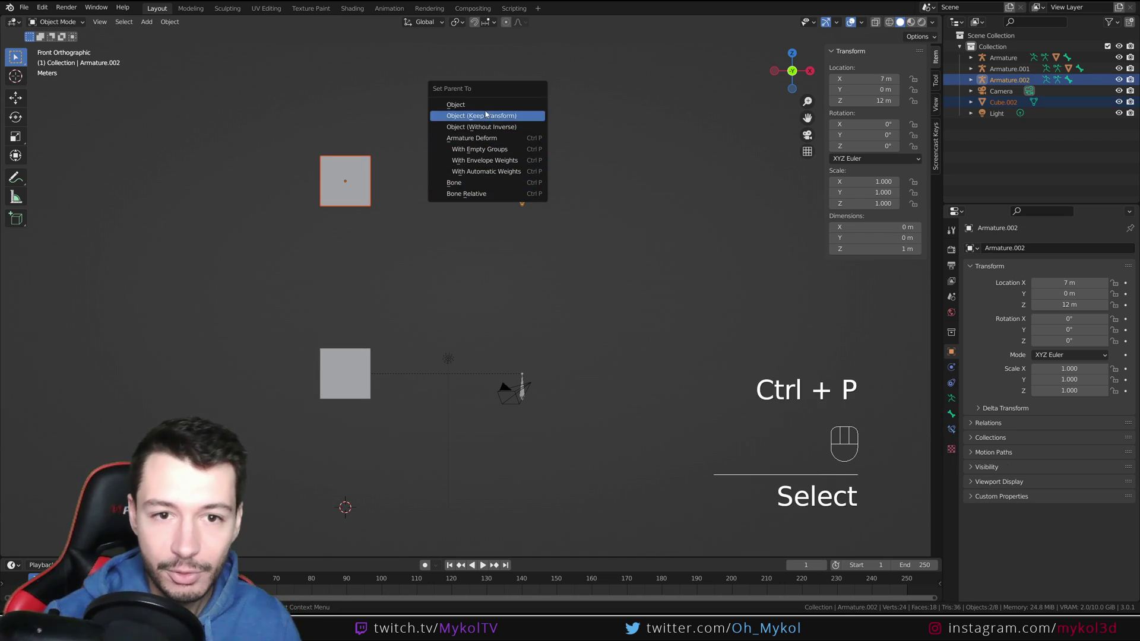
left_click(529, 103)
- Test-rotate the top armature to examine how its object-parented cube follows, and cancel the rotation
left_click(522, 190)
key("r")
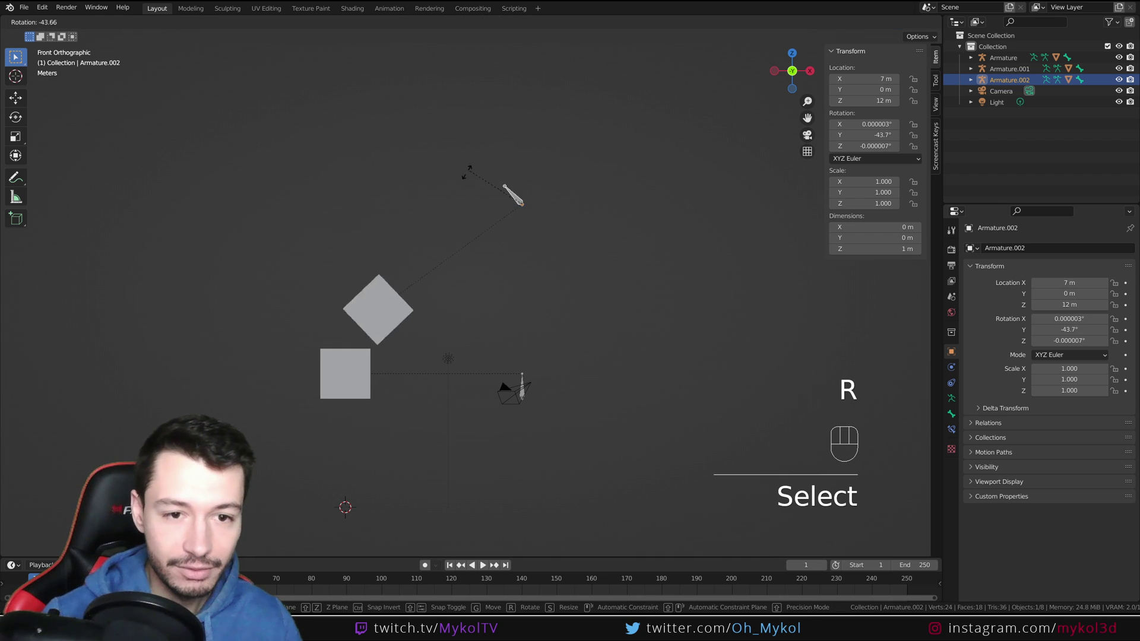
right_click(487, 168)
scroll(481, 434, "down", 3)
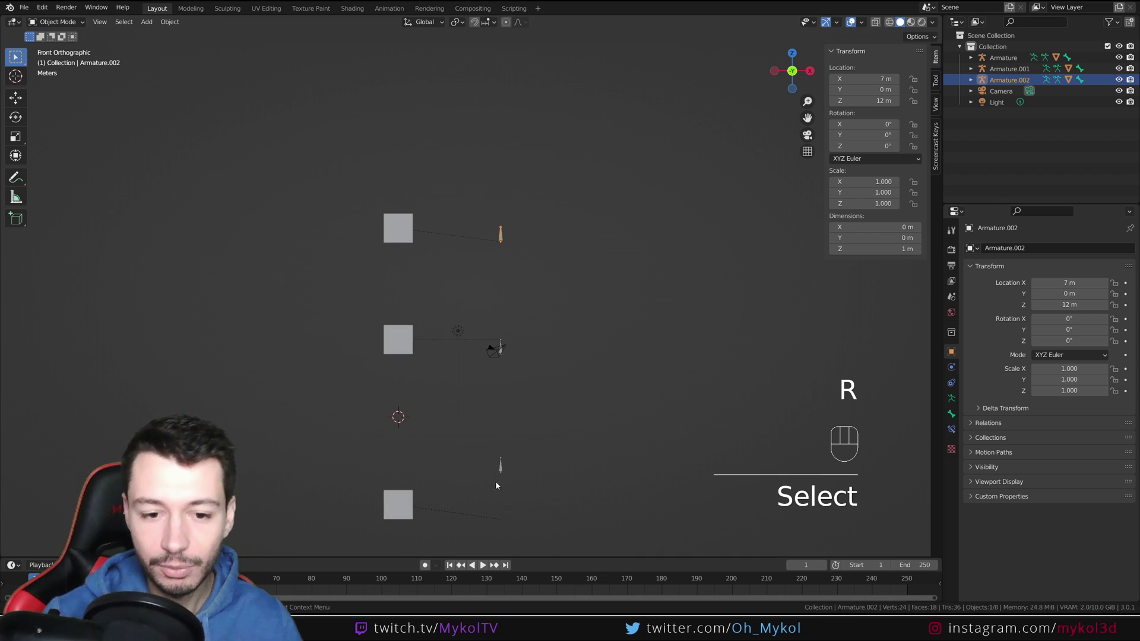
- Move the top armature's bone straight up along Z in Edit Mode, away from the armature's origin
scroll(505, 469, "up", 2)
key("Tab")
key("a")
key("g")
left_click(503, 168)
key("Tab")
- Test-rotate the top armature with its offset bone, and cancel the rotation
scroll(499, 403, "down", 3)
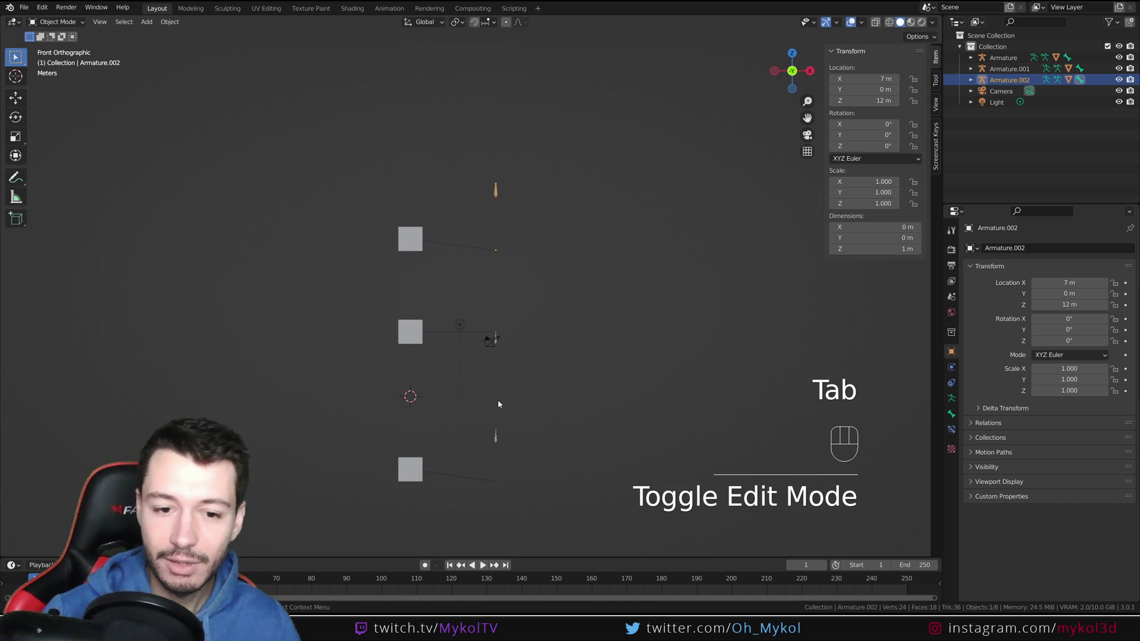
key("r")
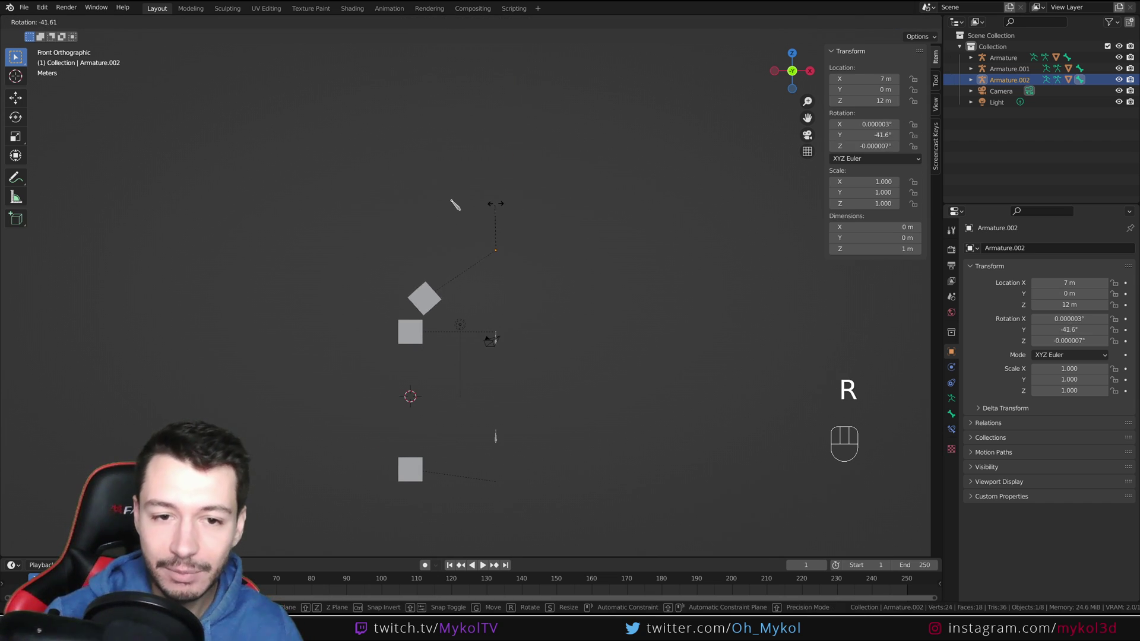
right_click(520, 251)
- Select the top cube and its armature and review the available Set Parent To options
left_click(421, 238, "shift")
left_click(495, 194, "shift")
key("ctrl+p")
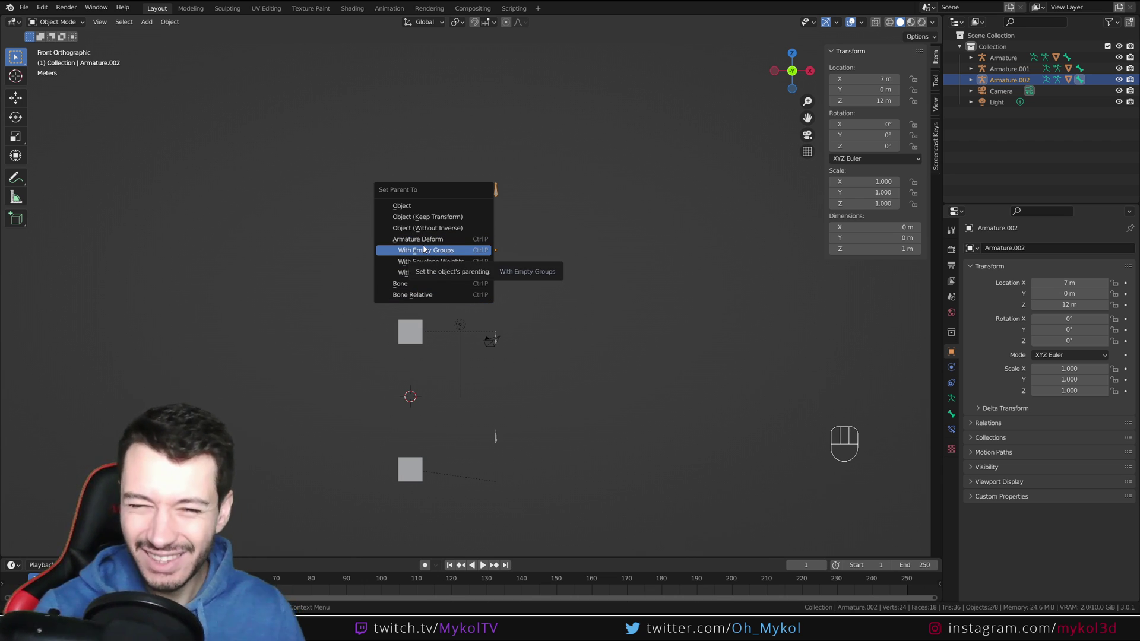
- Delete all three cube and armature pairs, leaving only the camera and light in the scene
middle_click_drag(570, 303, 659, 341)
middle_click_drag(486, 408, 492, 436)
left_click(430, 483)
left_click(493, 429, "shift")
key("Delete")
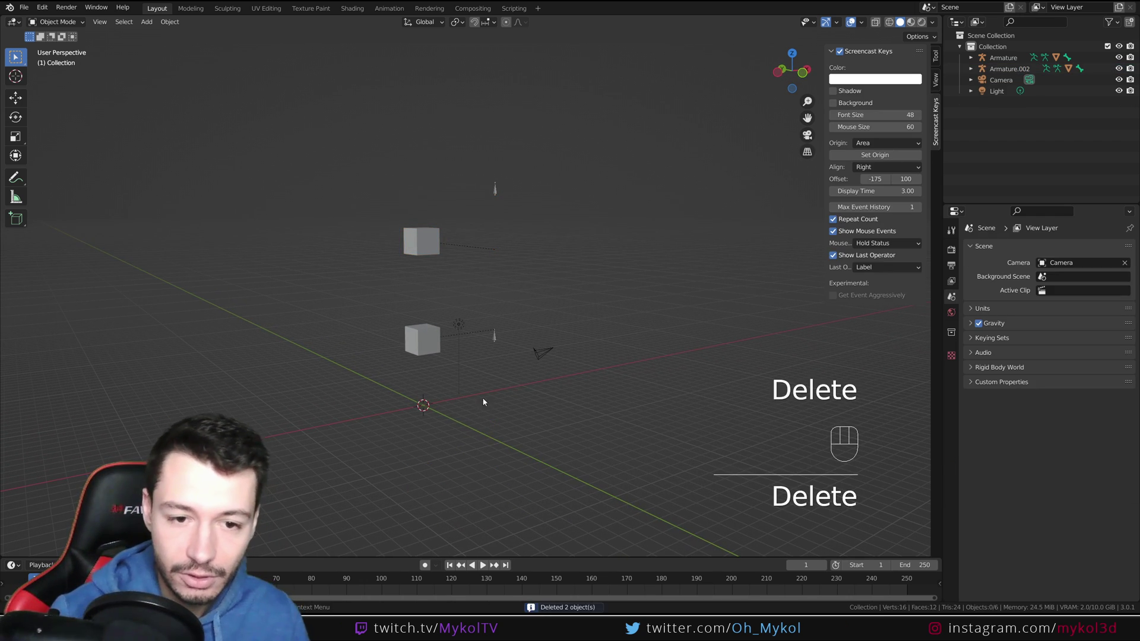
left_click(427, 343)
left_click(497, 339, "shift")
key("Delete")
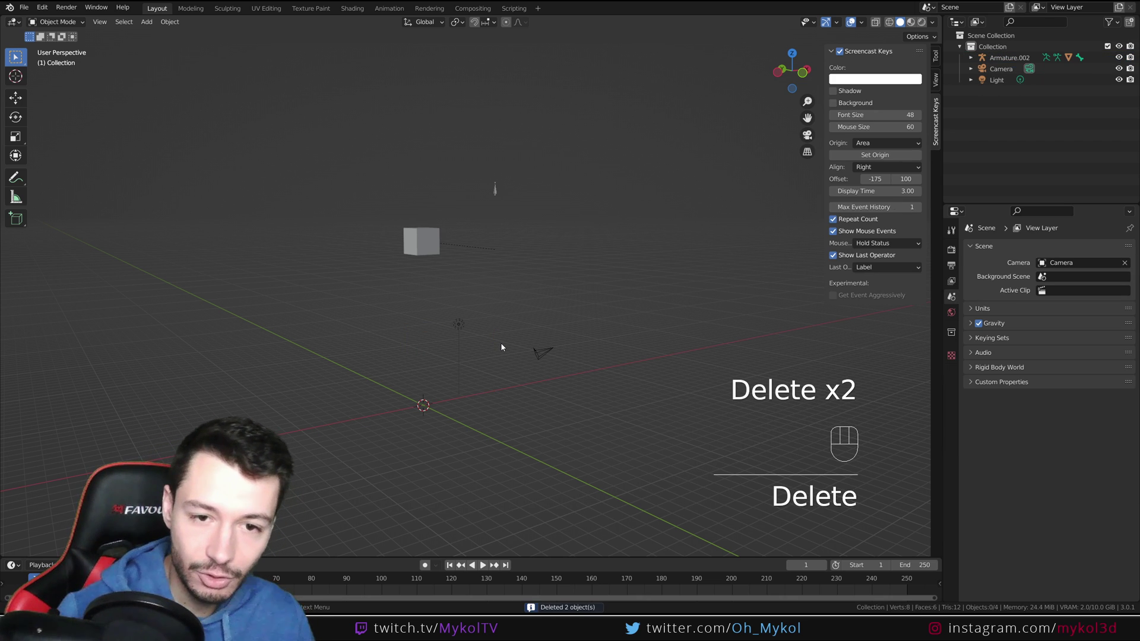
left_click(417, 240)
left_click(497, 190, "shift")
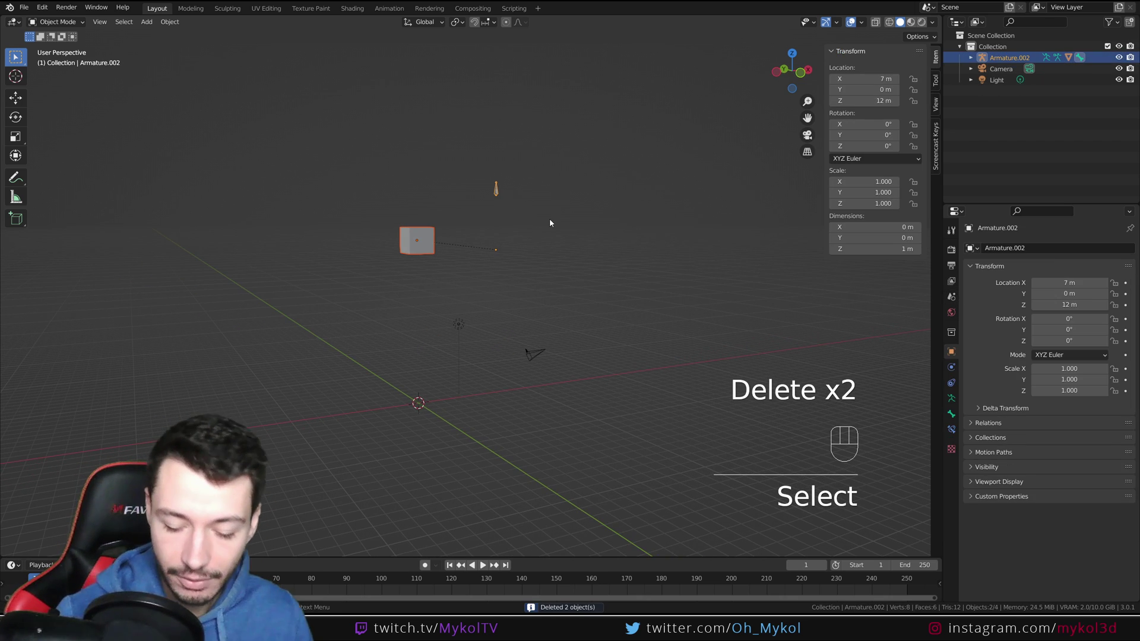
key("Delete")
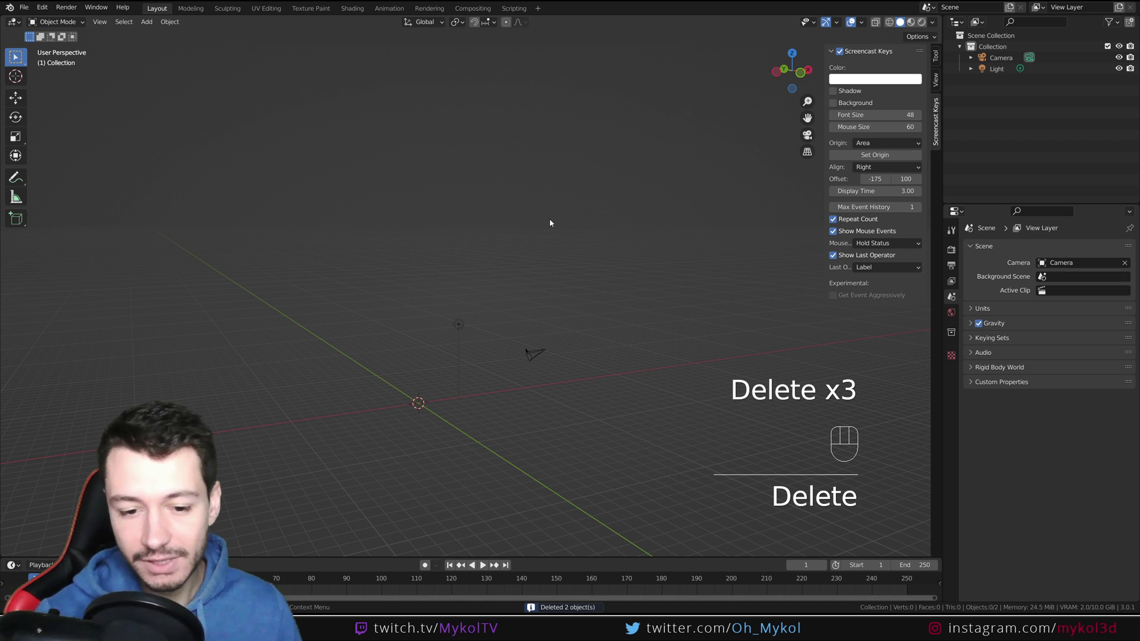
middle_click_drag(469, 453, 523, 392, "shift")
scroll(544, 397, "up", 3)
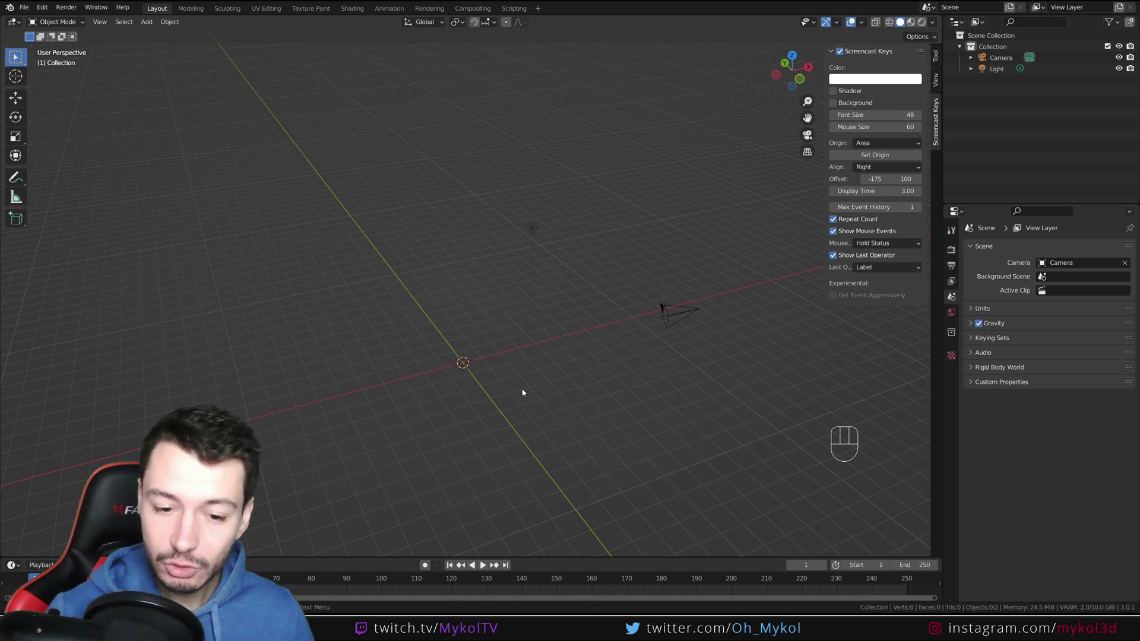